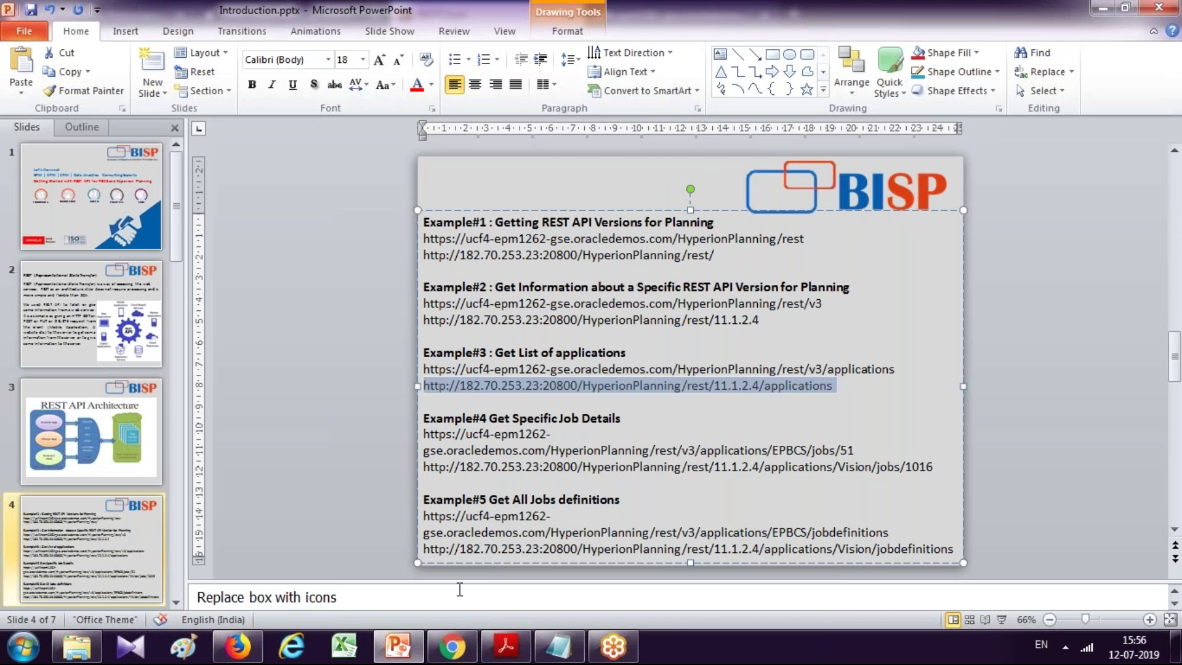
Switch to the EPM Workspace in Firefox, close the About dialog, and try to open the Job Console for Vision.
left_click(237, 646)
left_click(107, 13)
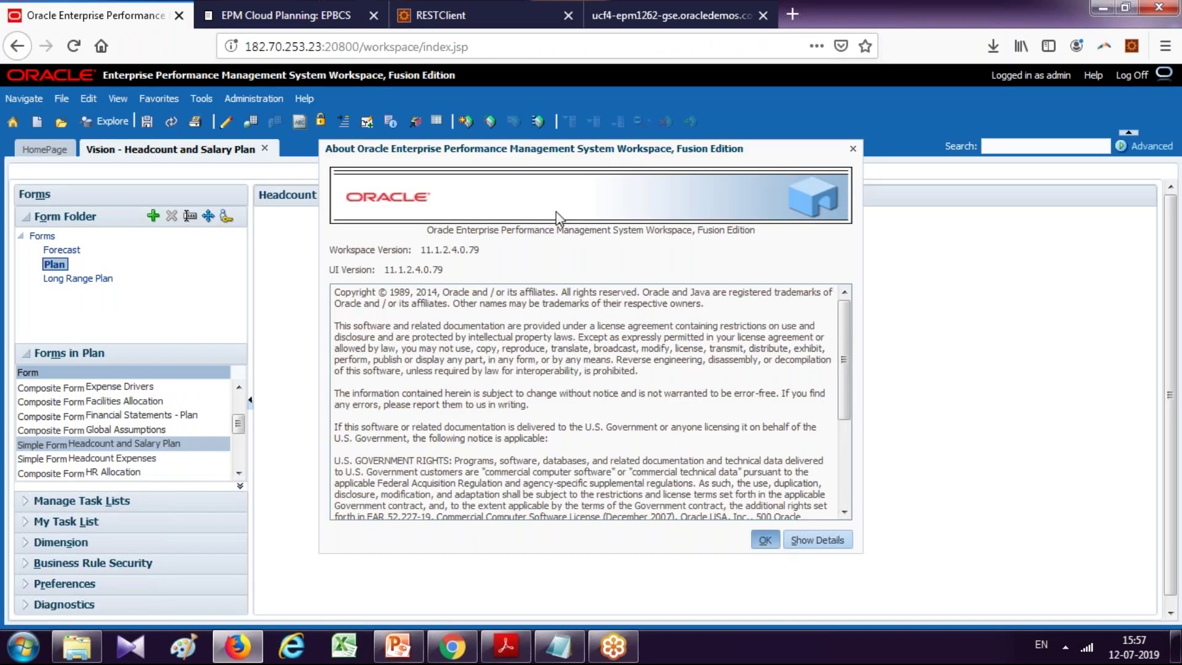
key("Escape")
left_click(252, 98)
left_click(202, 98)
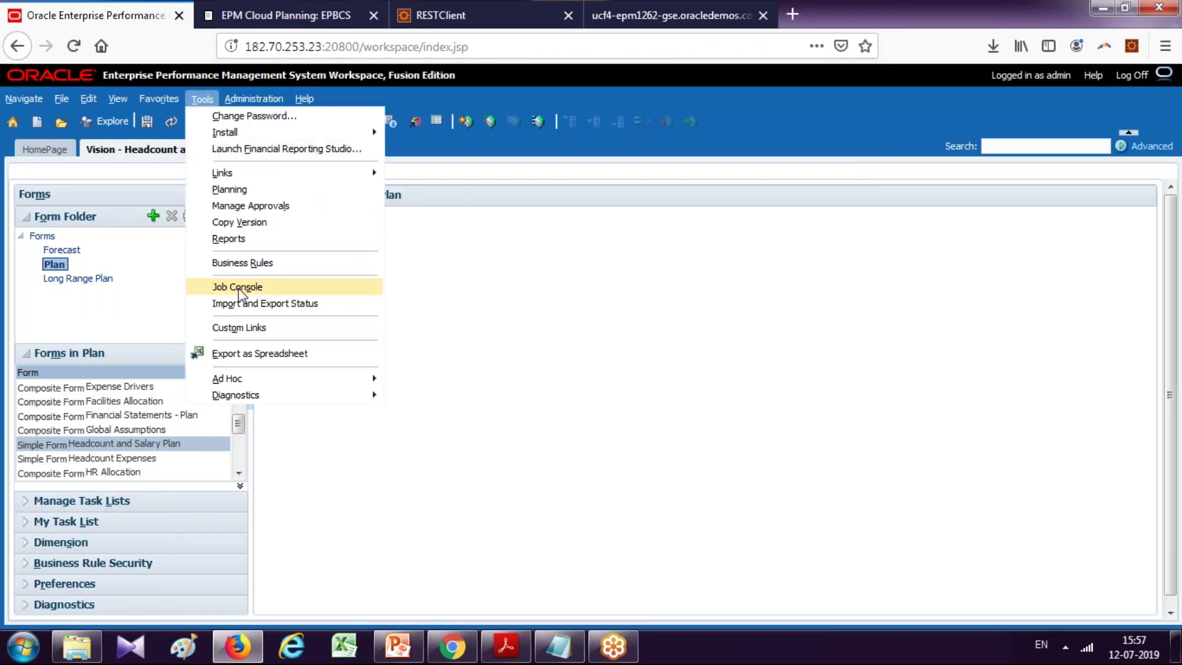
left_click(238, 287)
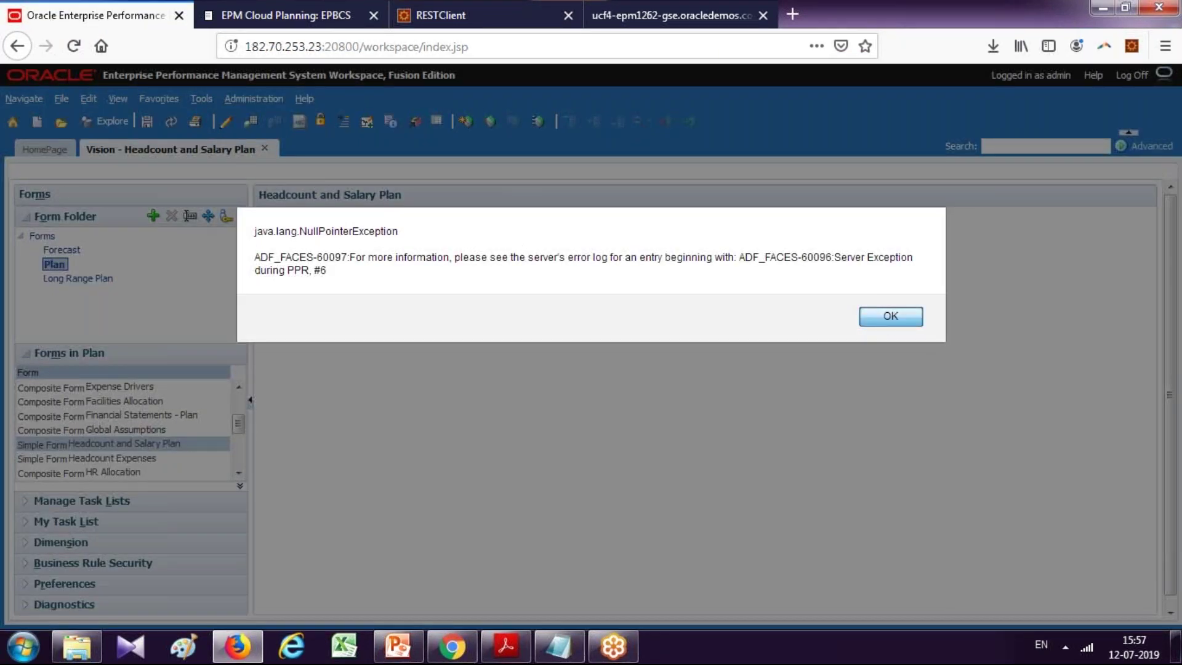
left_click(891, 316)
Close the Vision application, reopen it from the workspace HomePage, and open its Job Console.
left_click(58, 251)
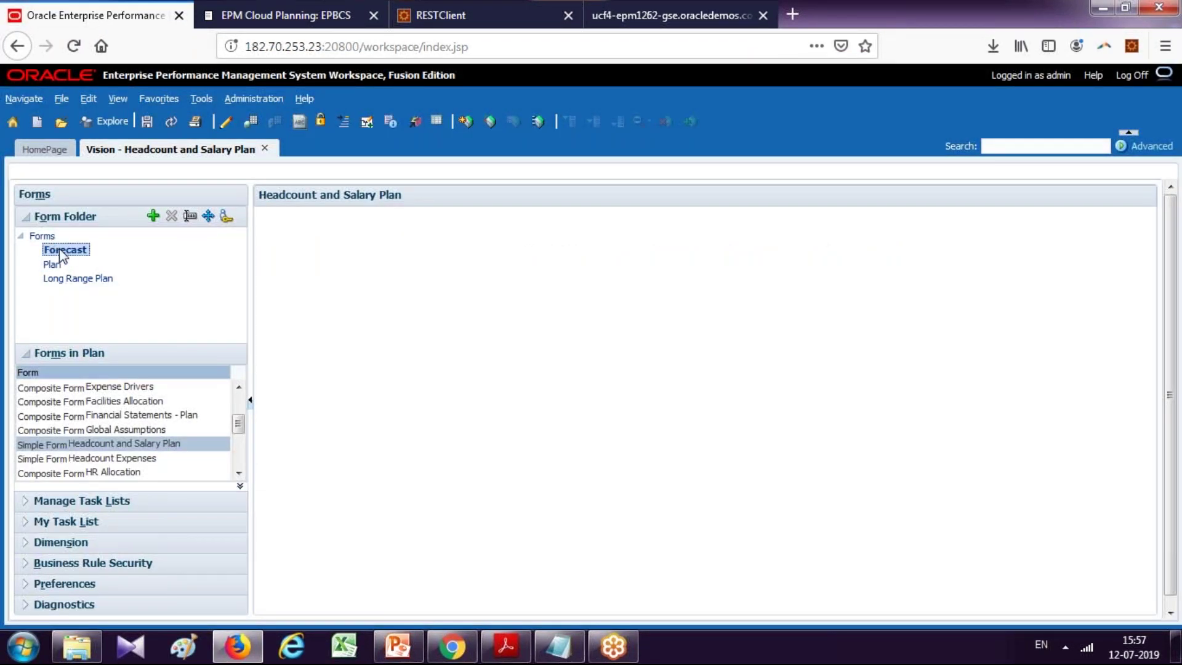
left_click(865, 324)
left_click(265, 148)
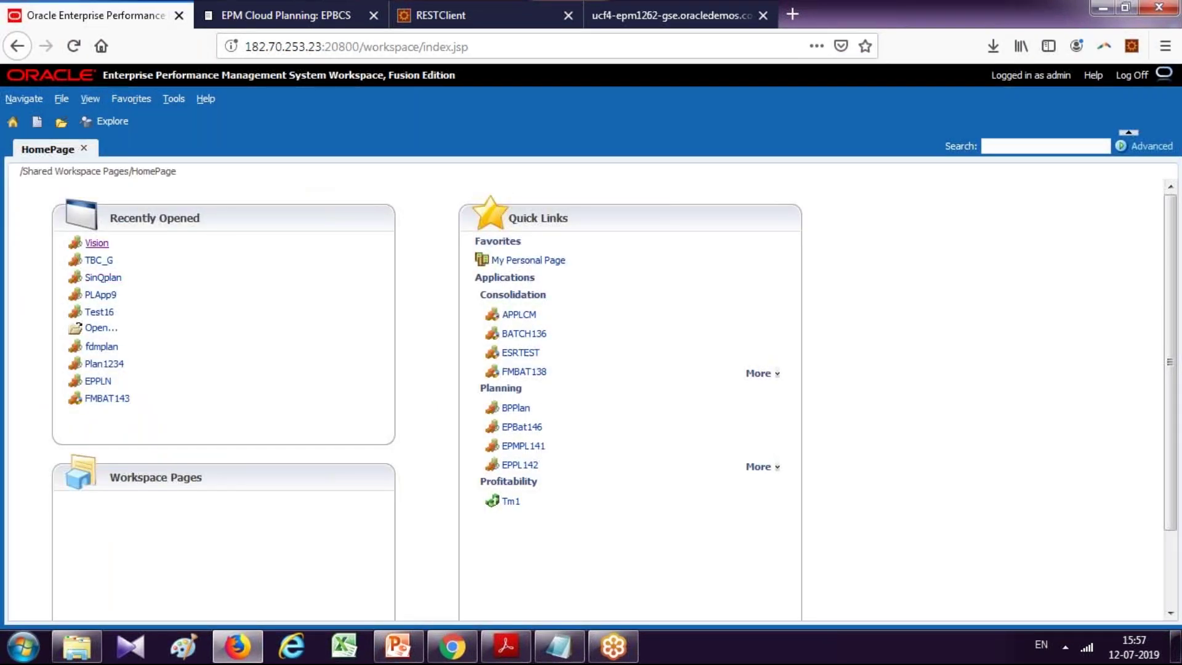
left_click(97, 242)
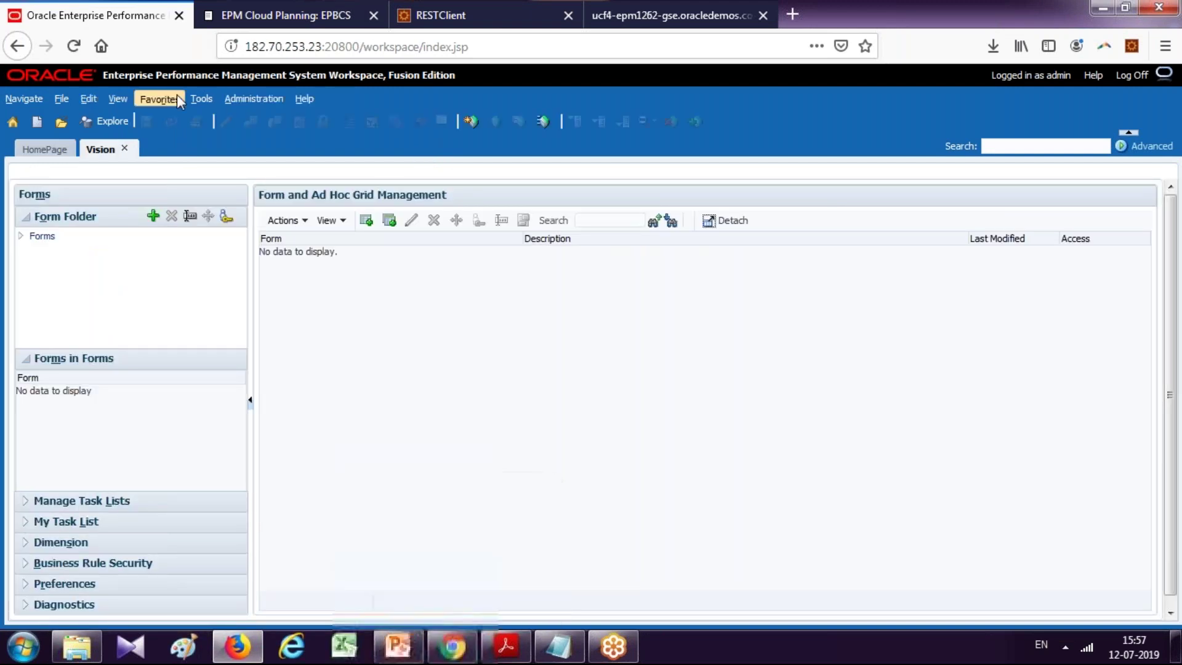
left_click(201, 99)
left_click(238, 287)
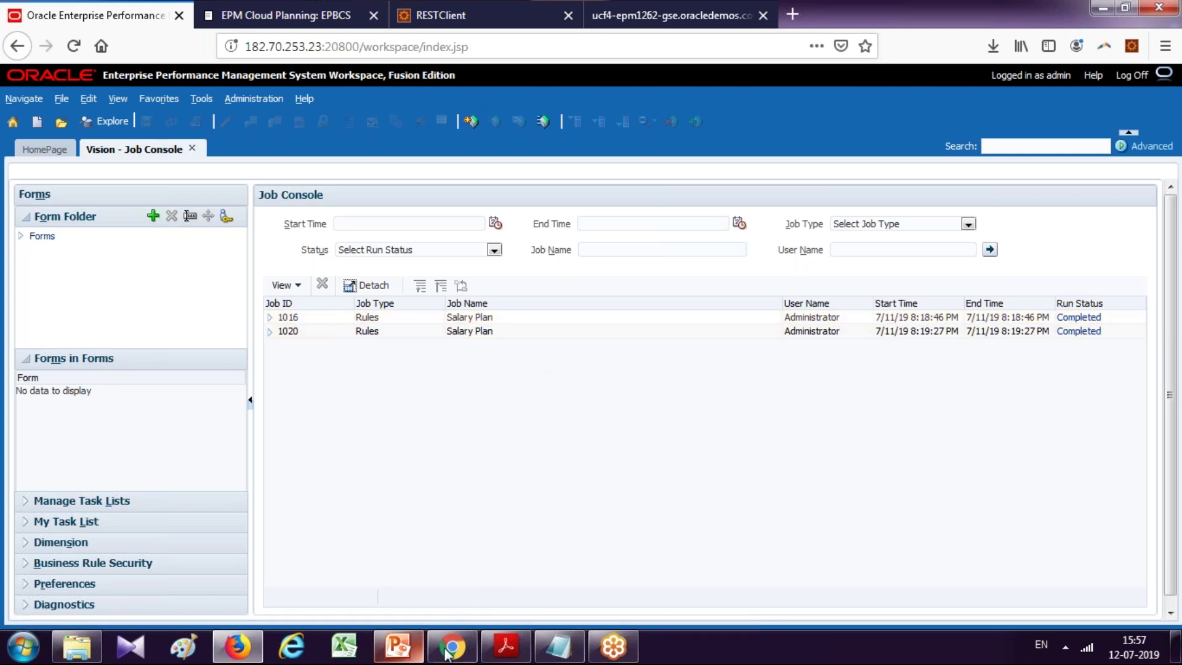
Switch to the PowerPoint slide and copy the Vision jobs/1016 URL listed under Example#4 Get Specific Job Details.
left_click(398, 646)
left_click(770, 387)
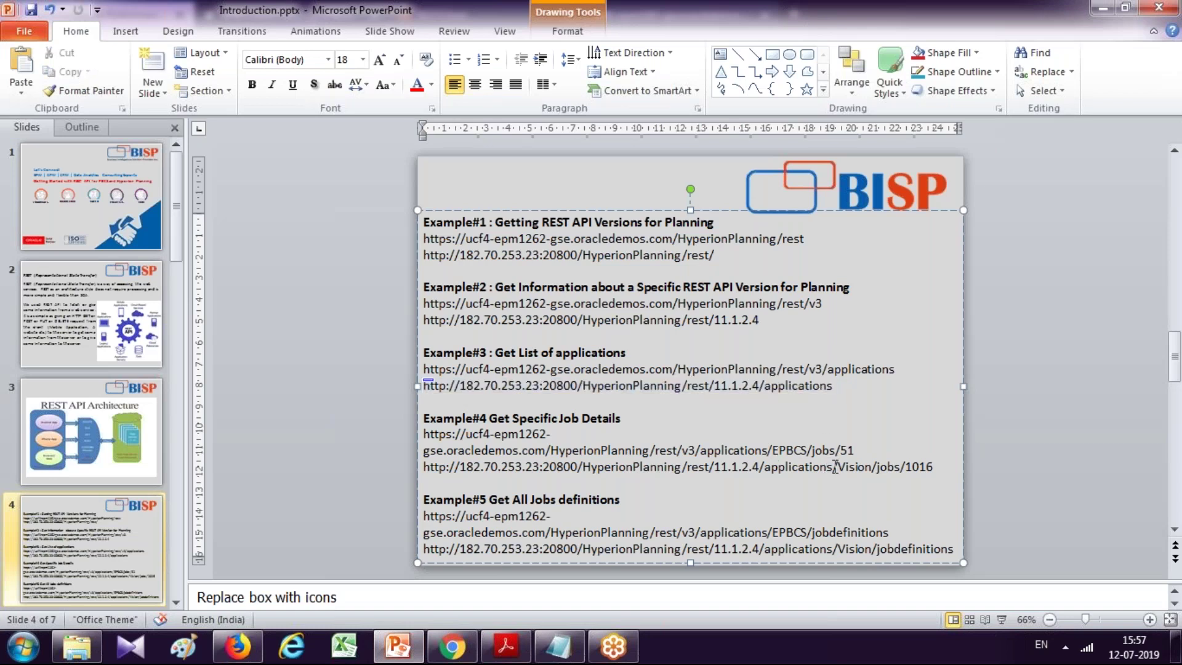
left_click_drag(839, 468, 925, 466)
left_click(936, 467)
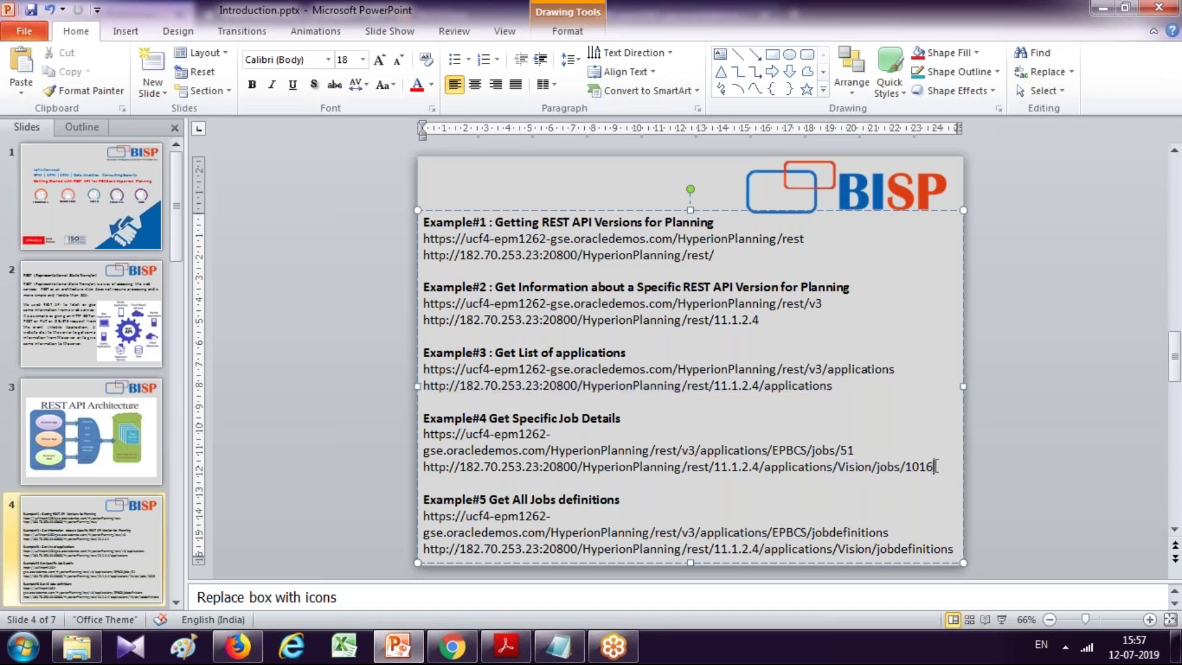
left_click(424, 468, "shift")
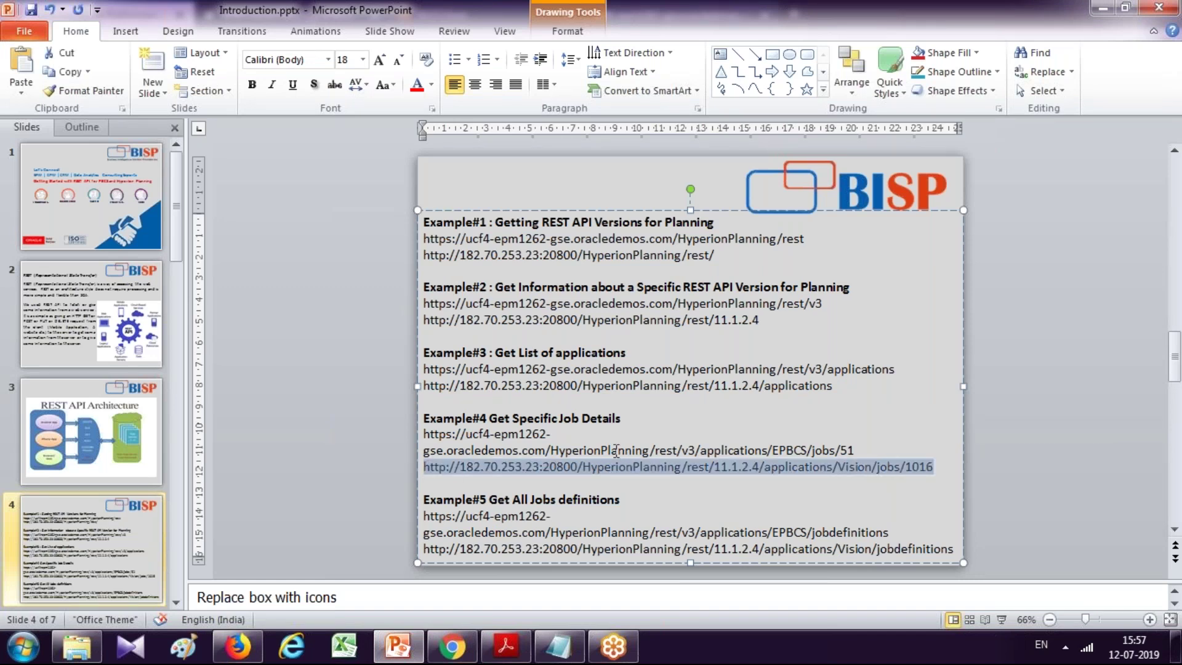
left_click(237, 646)
left_click(440, 15)
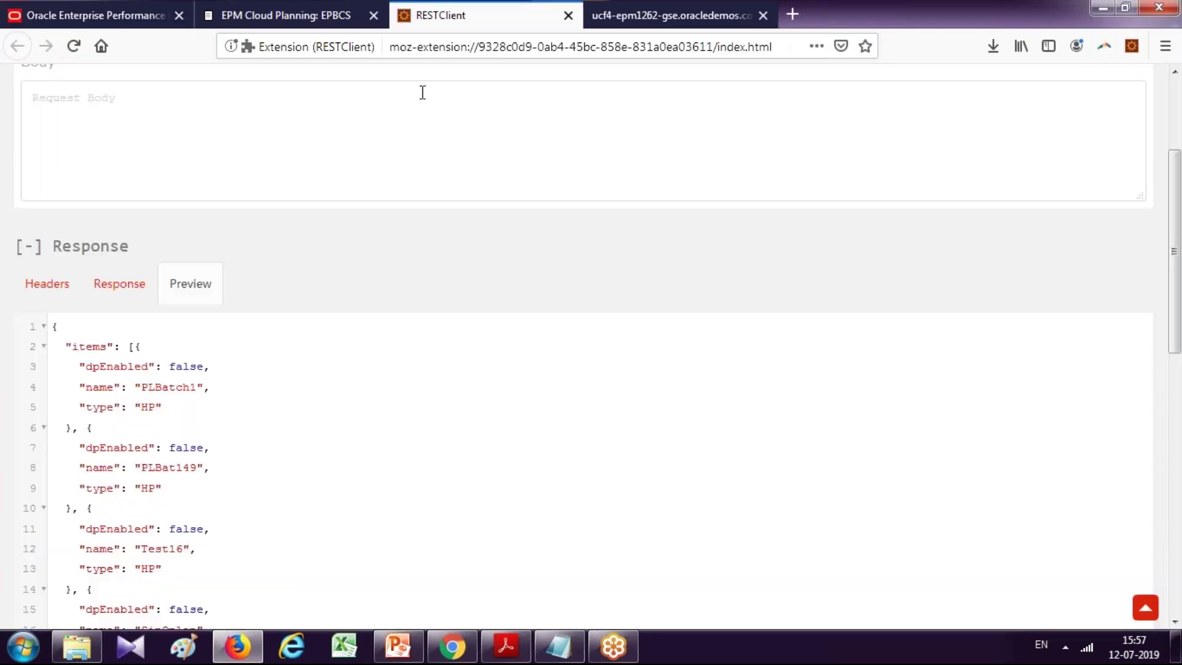
left_click(1175, 102)
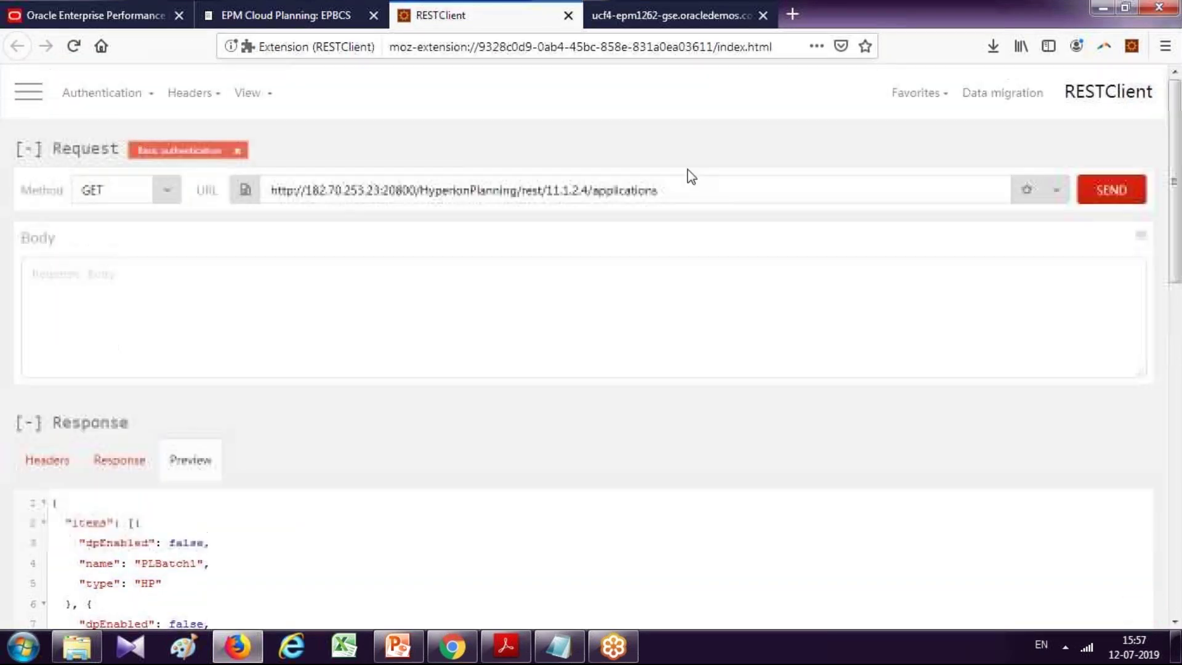
triple_click(690, 185)
key("ctrl+v")
left_click(1111, 193)
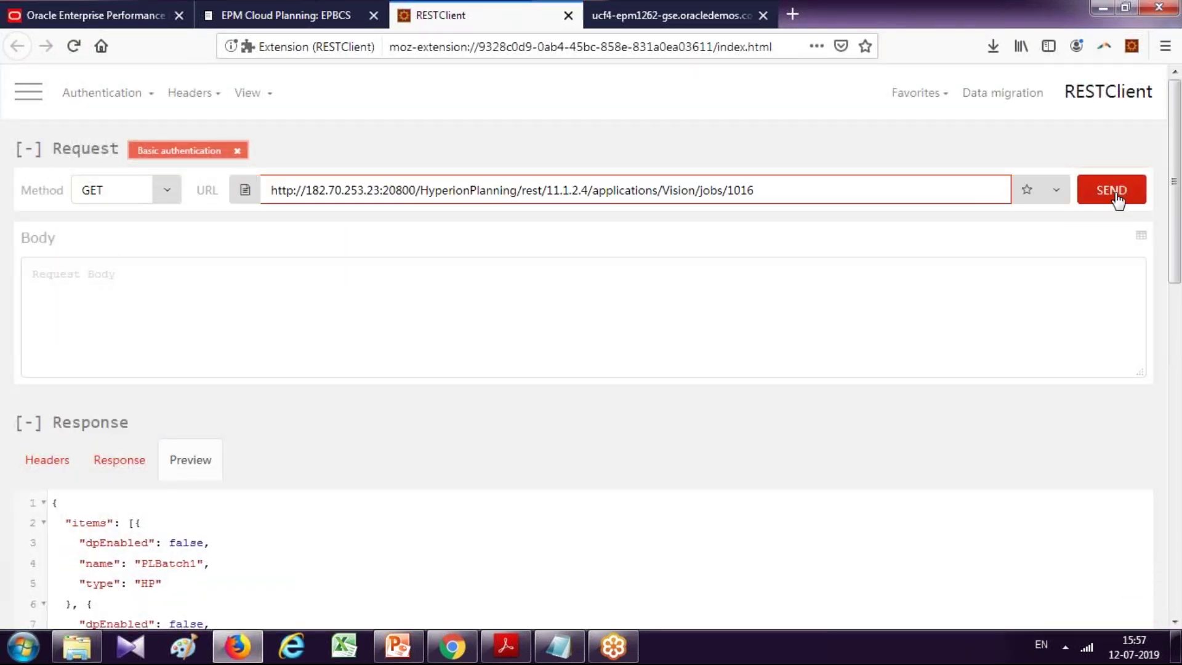
left_click(1112, 190)
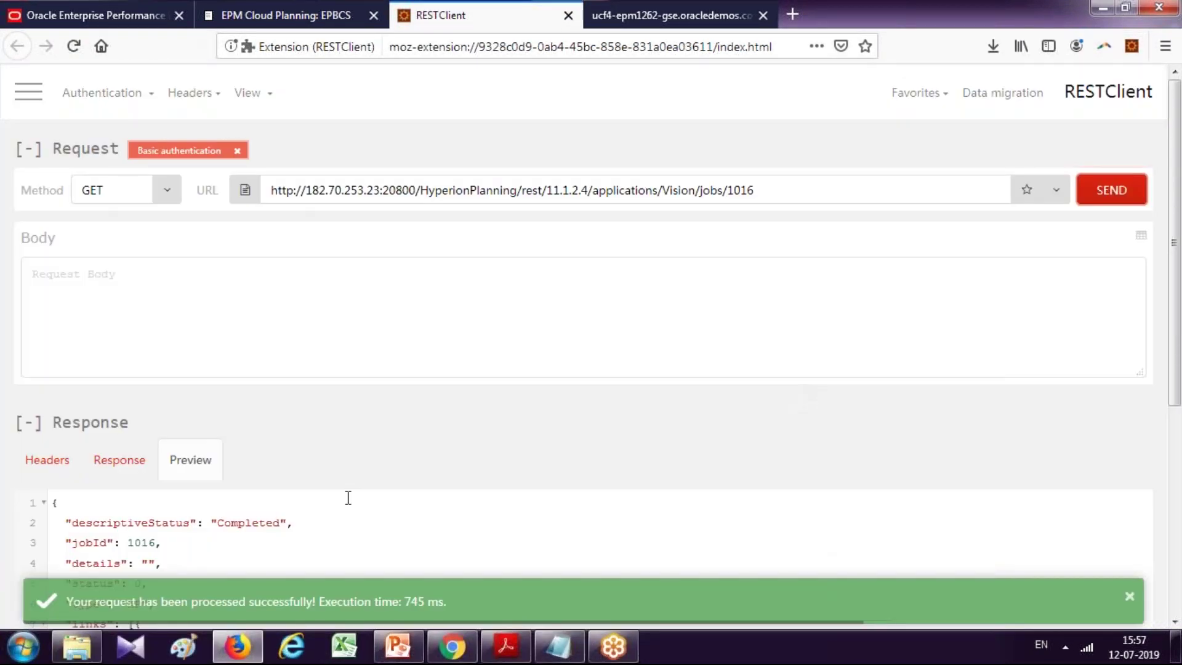
Examine the job's descriptive status and self link in the response preview.
scroll(205, 488, "down", 3)
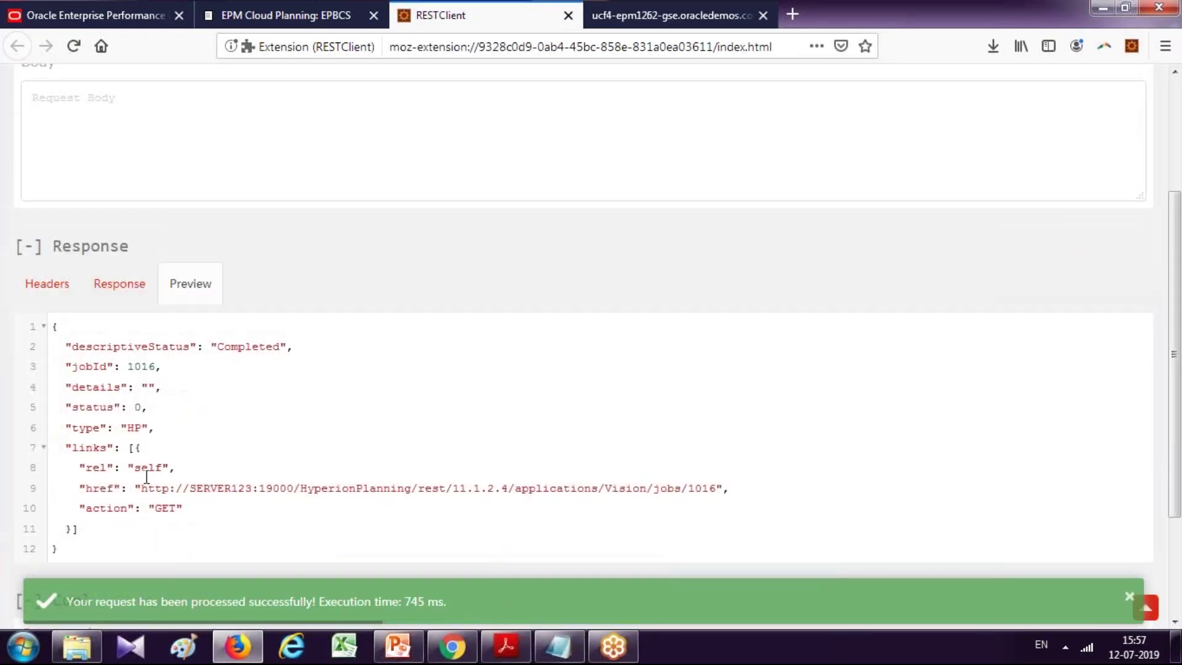
double_click(241, 342)
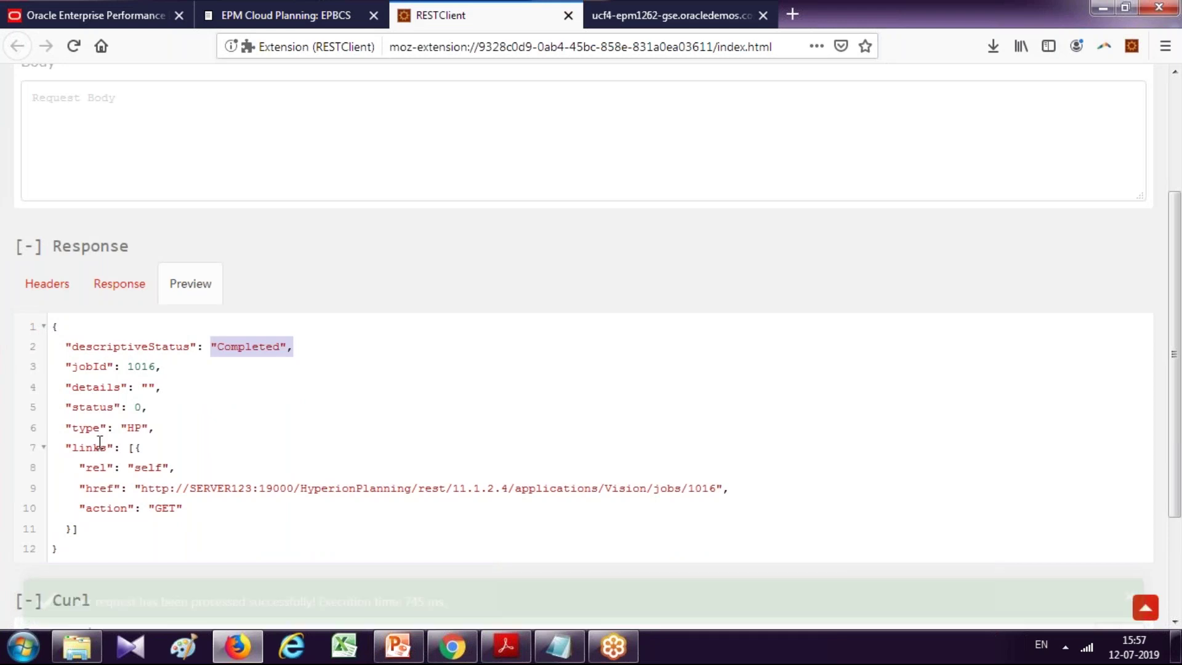
left_click_drag(252, 487, 836, 485)
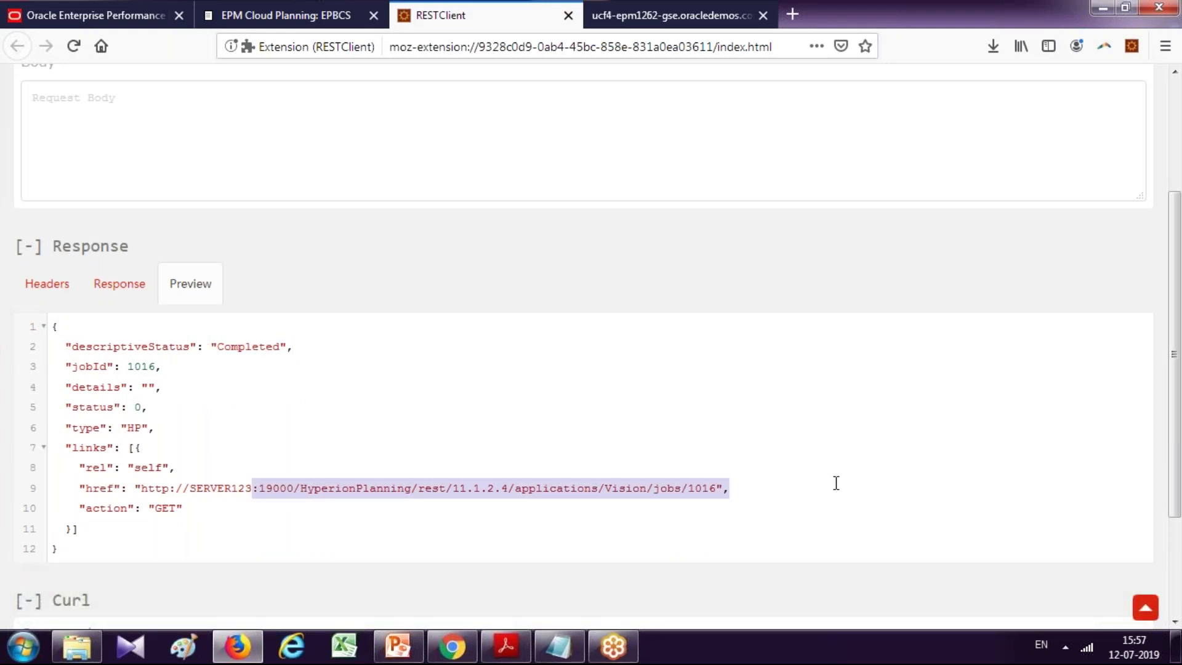
Return to the PowerPoint slide and copy the cloud EPBCS/jobs/51 URL under Example#4.
key("alt+Tab")
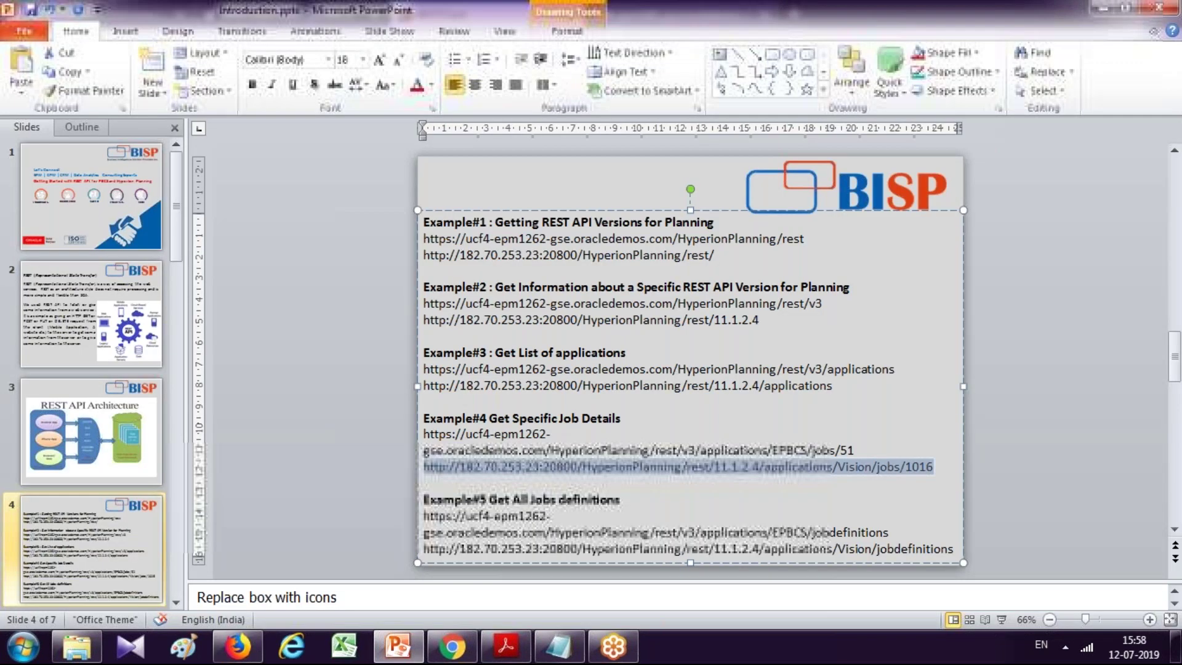
left_click(706, 467)
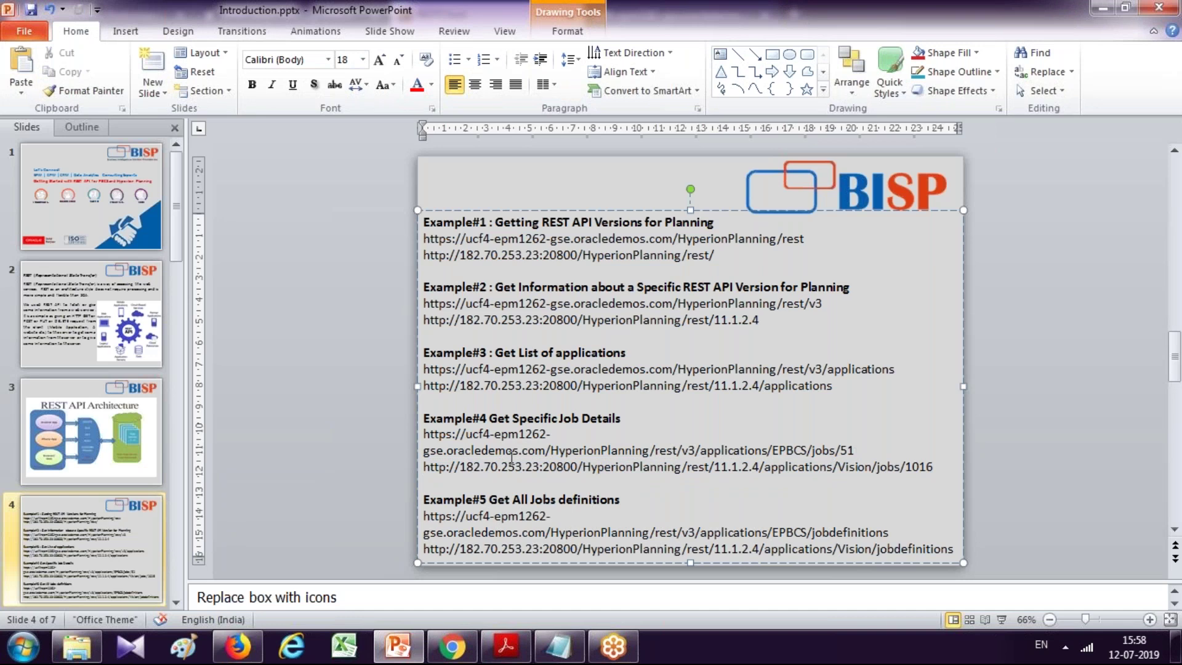
triple_click(511, 455)
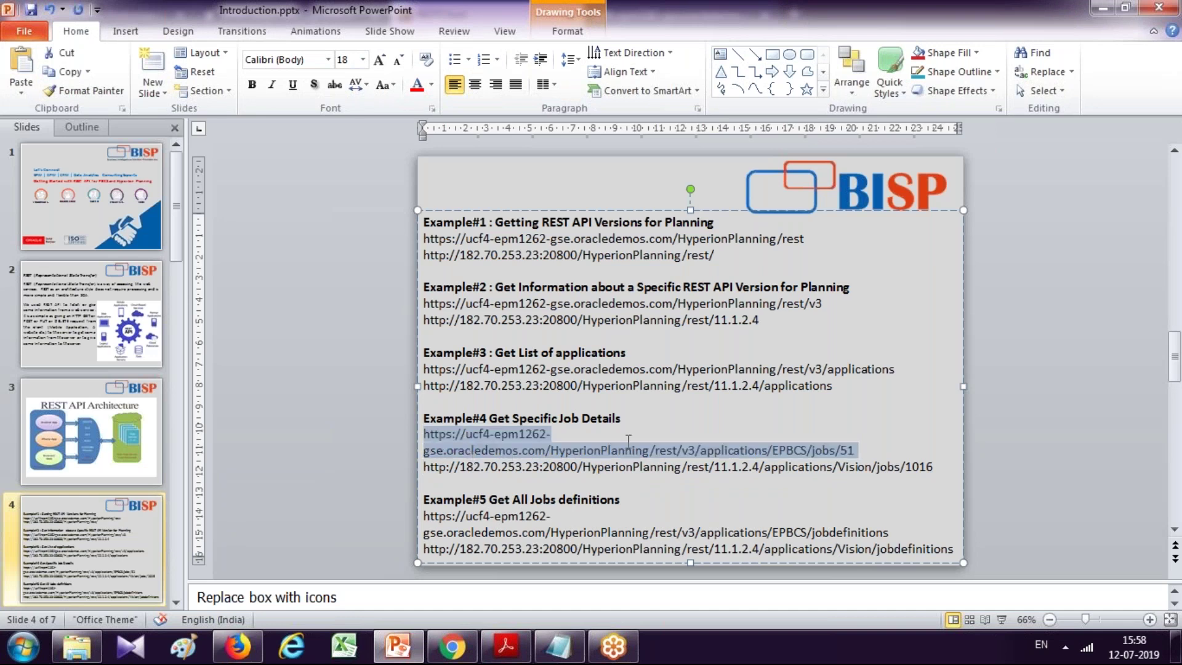
Switch to EPM Cloud in Chrome, return to its home page, and open the Jobs page under Application.
key("alt+Tab")
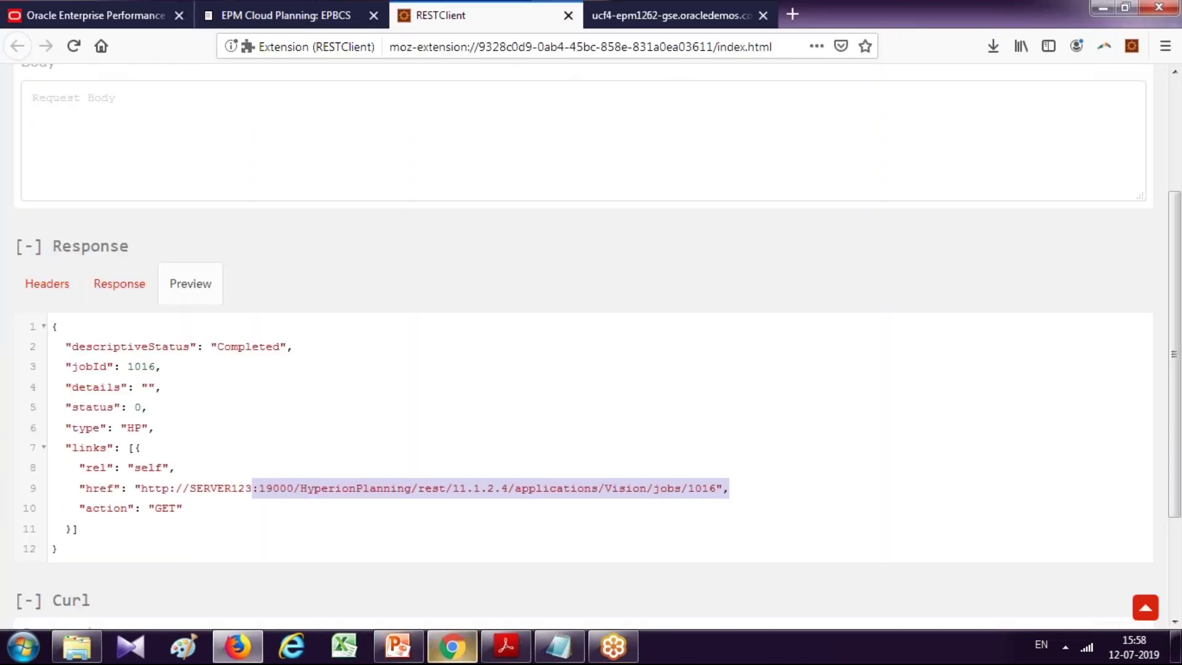
left_click(452, 646)
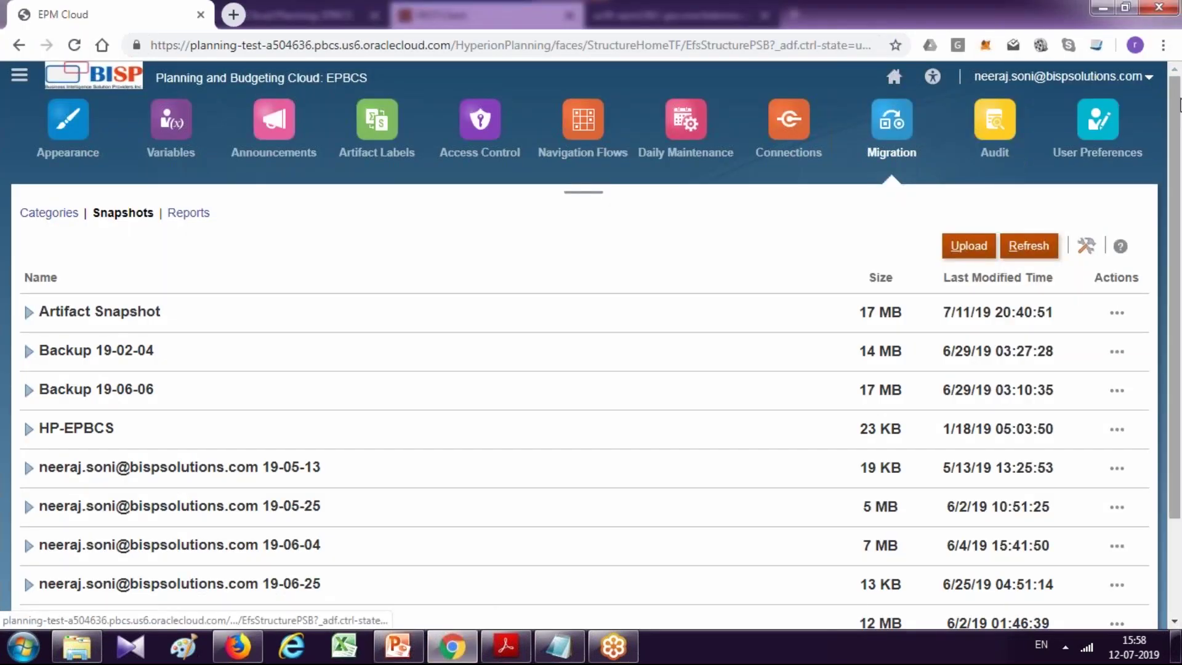
left_click(893, 80)
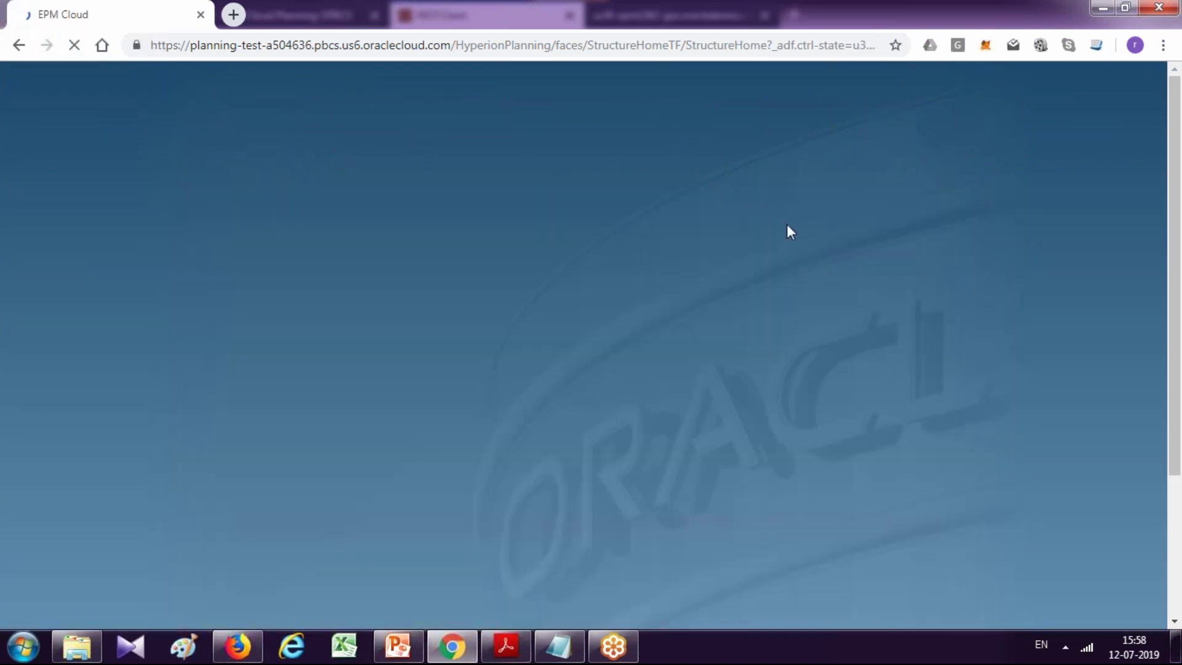
scroll(641, 464, "down", 2)
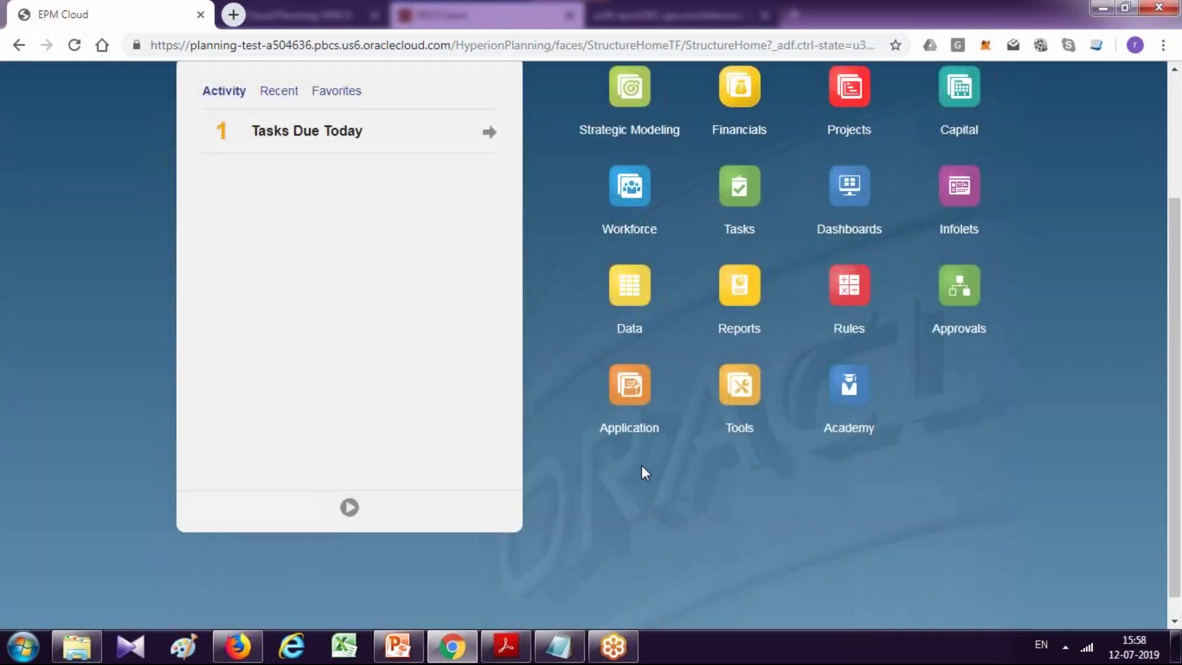
left_click(644, 423)
scroll(778, 528, "up", 1)
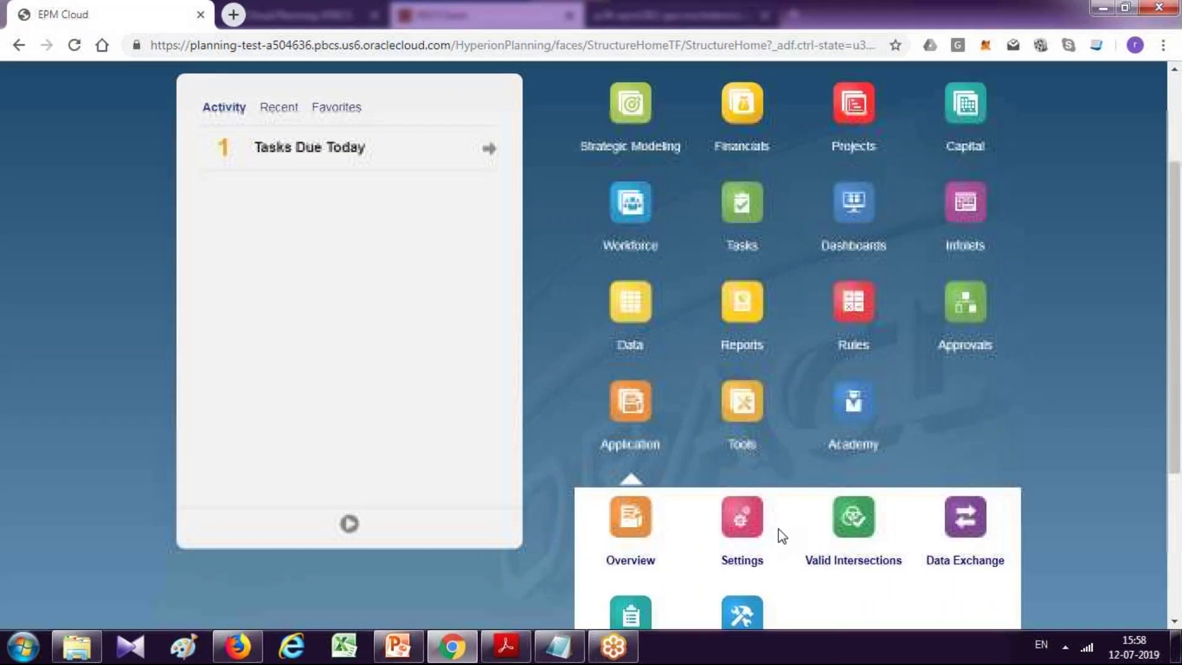
scroll(702, 565, "down", 2)
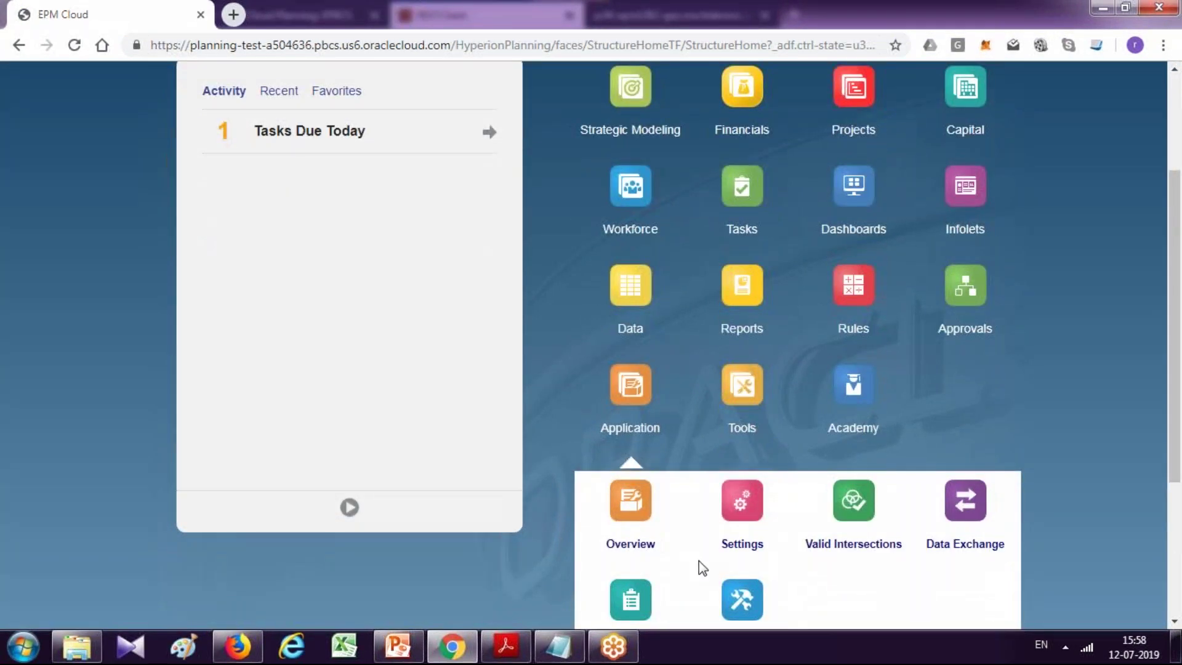
scroll(690, 566, "down", 1)
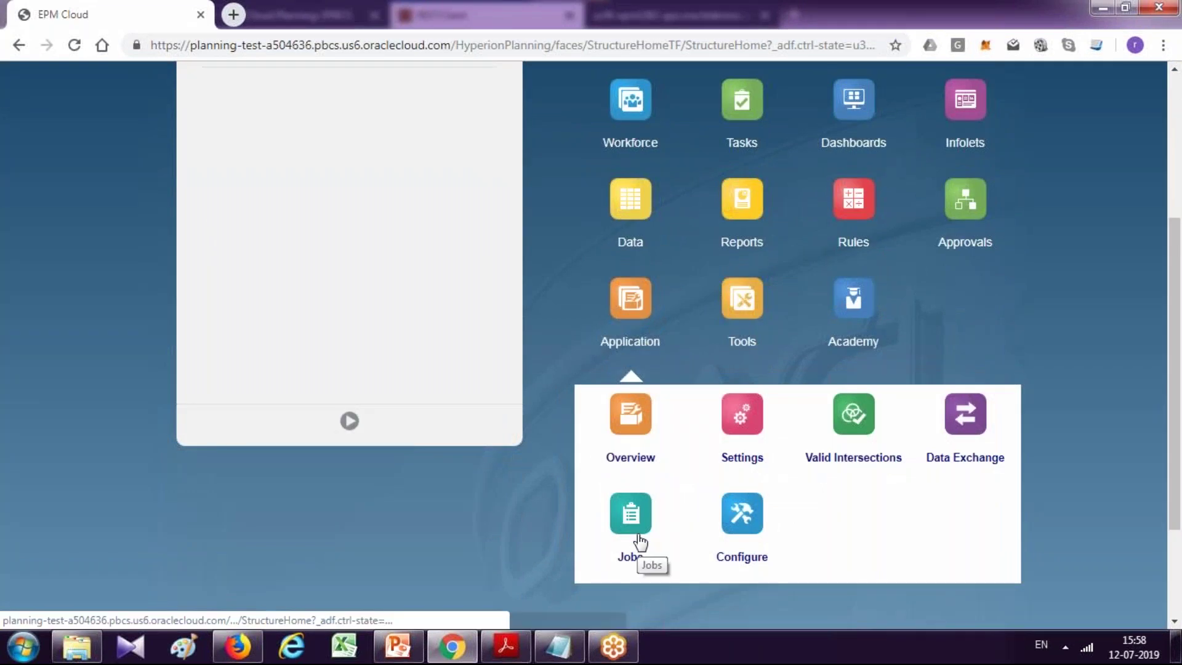
left_click(631, 557)
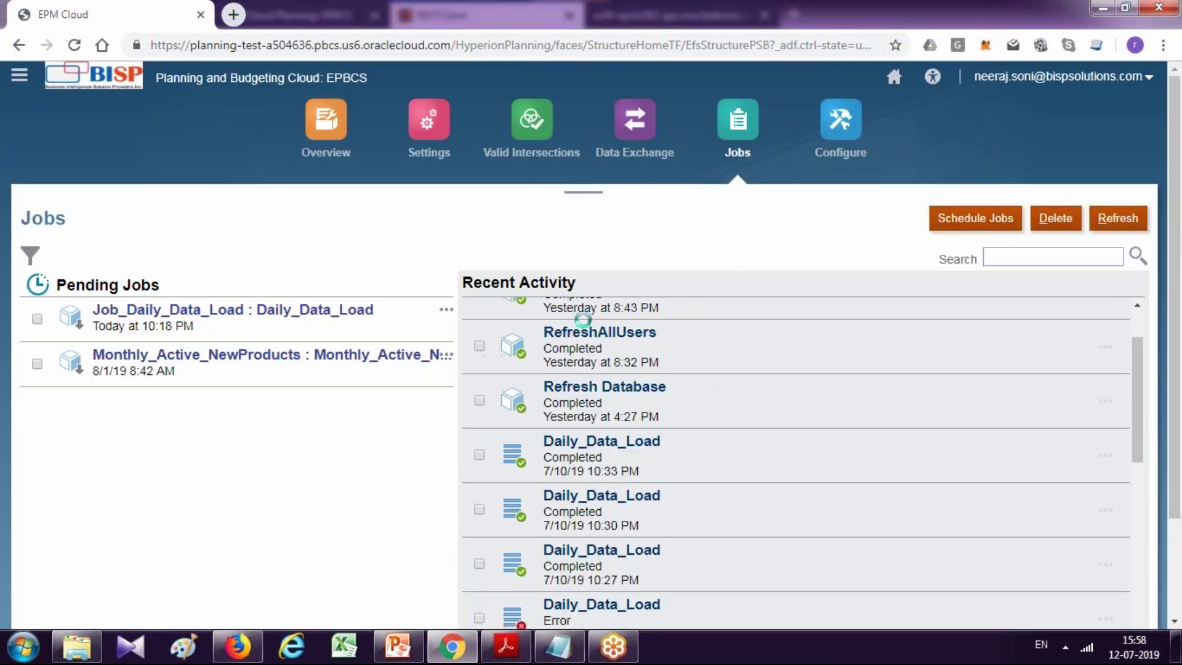
Open the most recent Refresh Database job's details, check its Job ID, and compare it with the Example#4 URLs in PowerPoint.
left_click(611, 368)
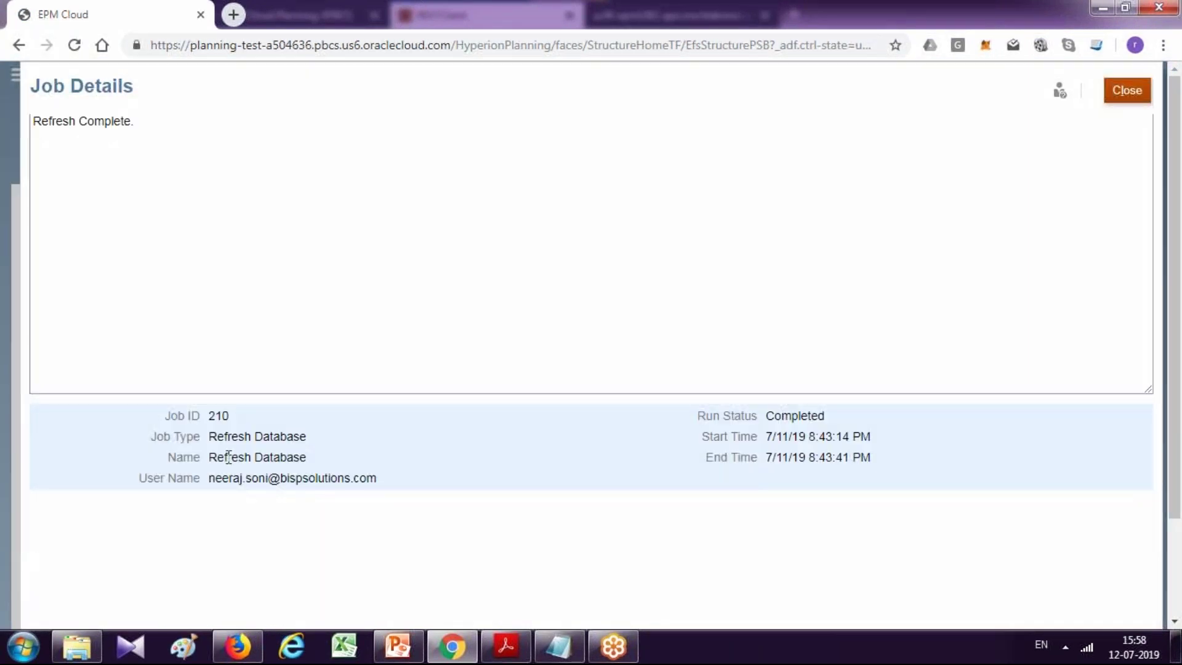
double_click(226, 416)
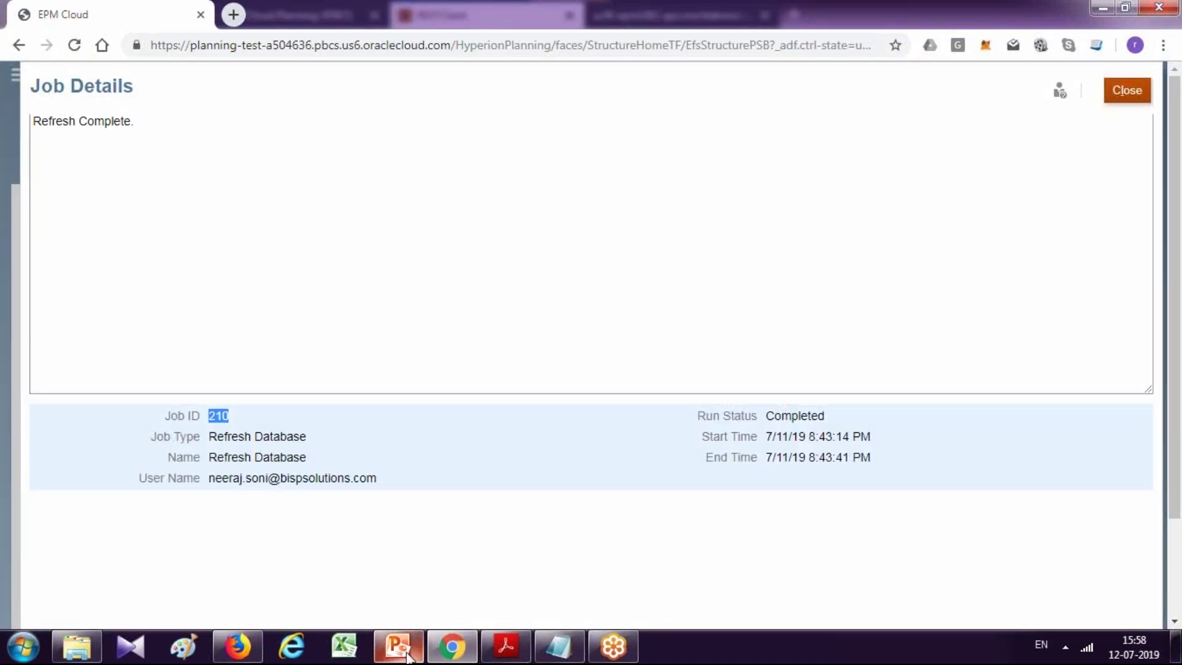
mouse_move(408, 657)
left_click(409, 581)
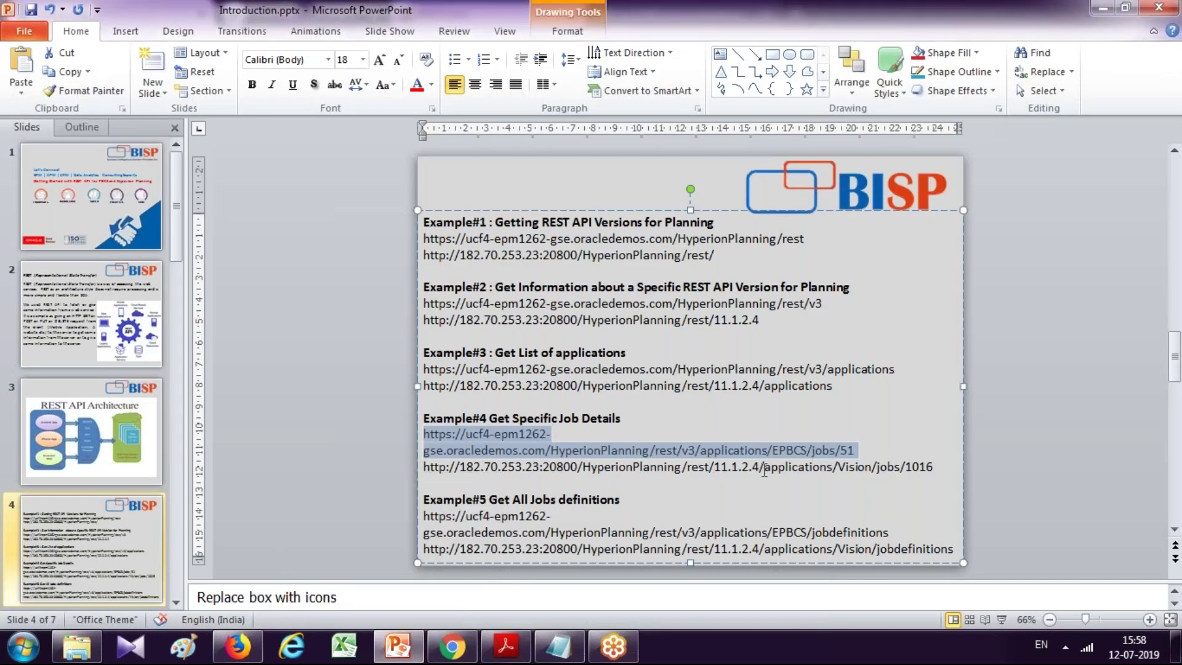
left_click(253, 650)
scroll(1170, 101, "up", 3)
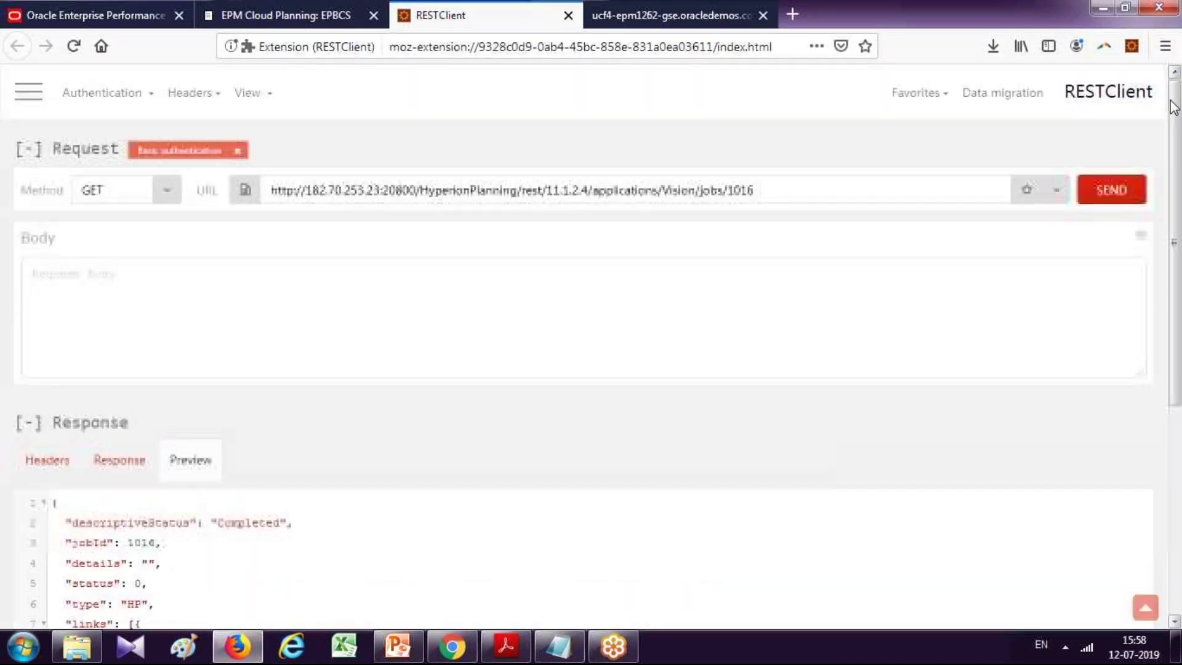
left_click(924, 181)
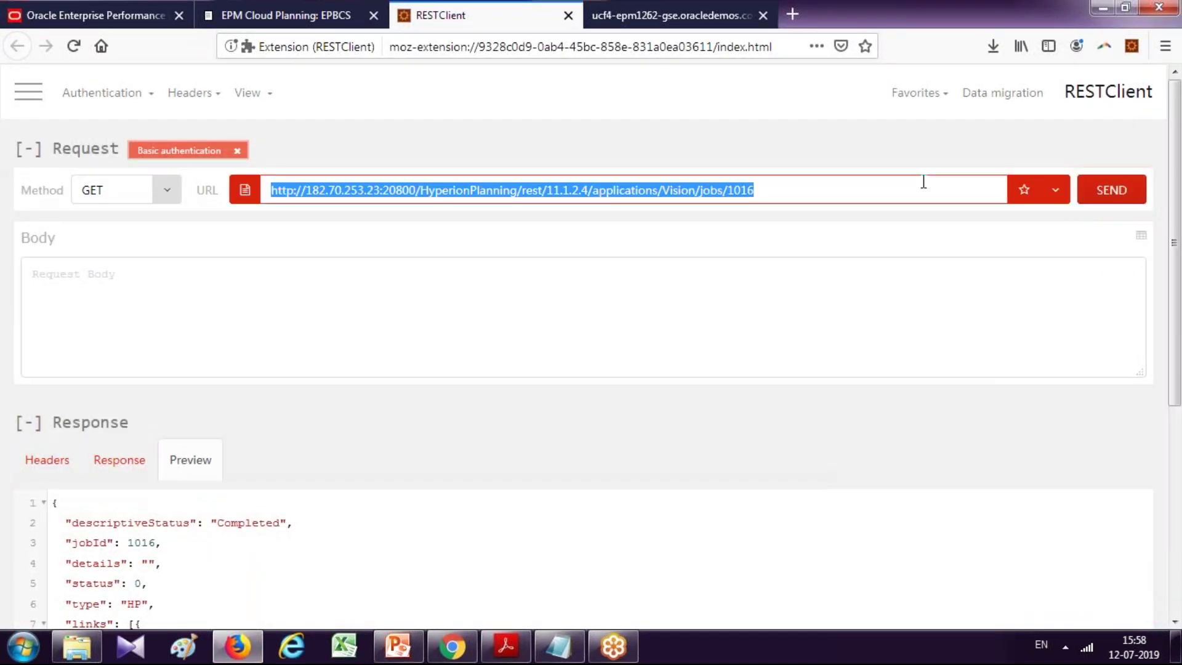
type("https://ucf4-epm1262-gse.oracledemos.com/HyperionPlanning/rest/v3/applications/EPBCS/jobs/51")
left_click(1111, 190)
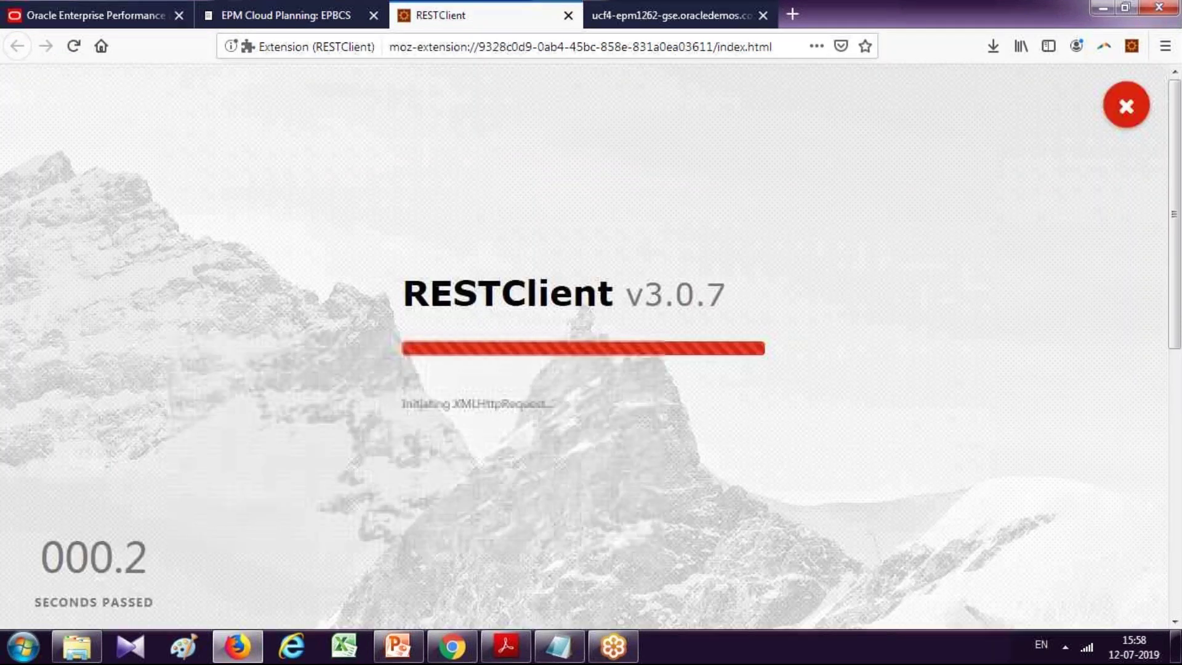
scroll(343, 390, "down", 3)
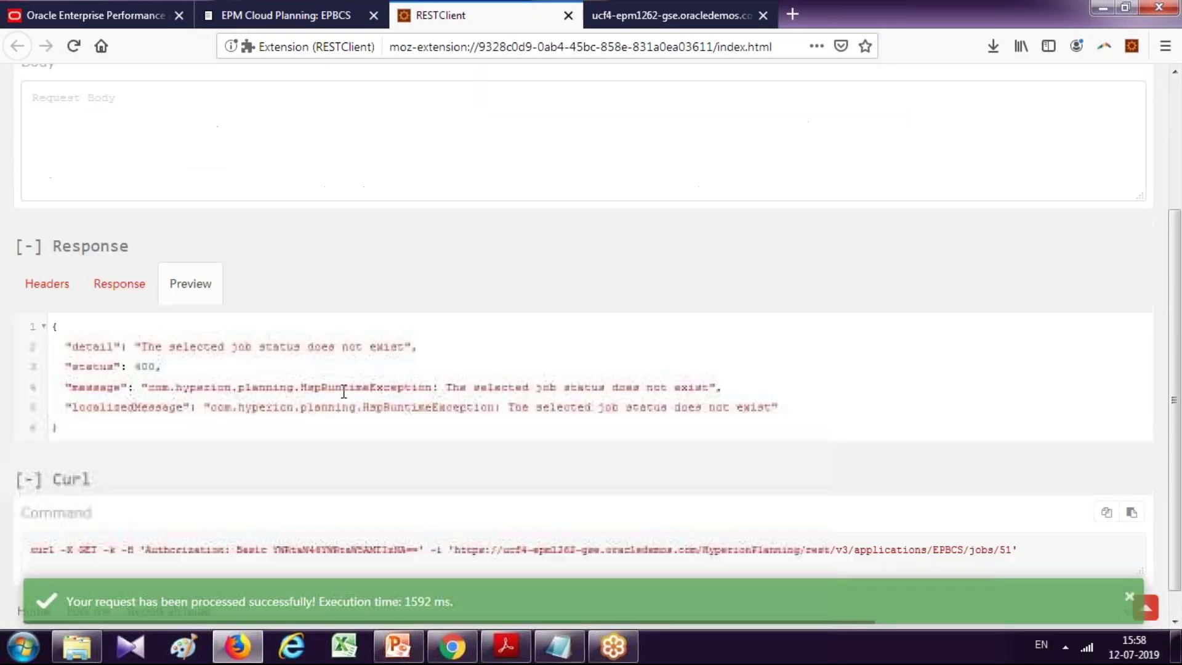
Examine the response to the EPBCS/jobs/51 request in its raw and formatted views.
left_click_drag(301, 347, 419, 348)
left_click(419, 348)
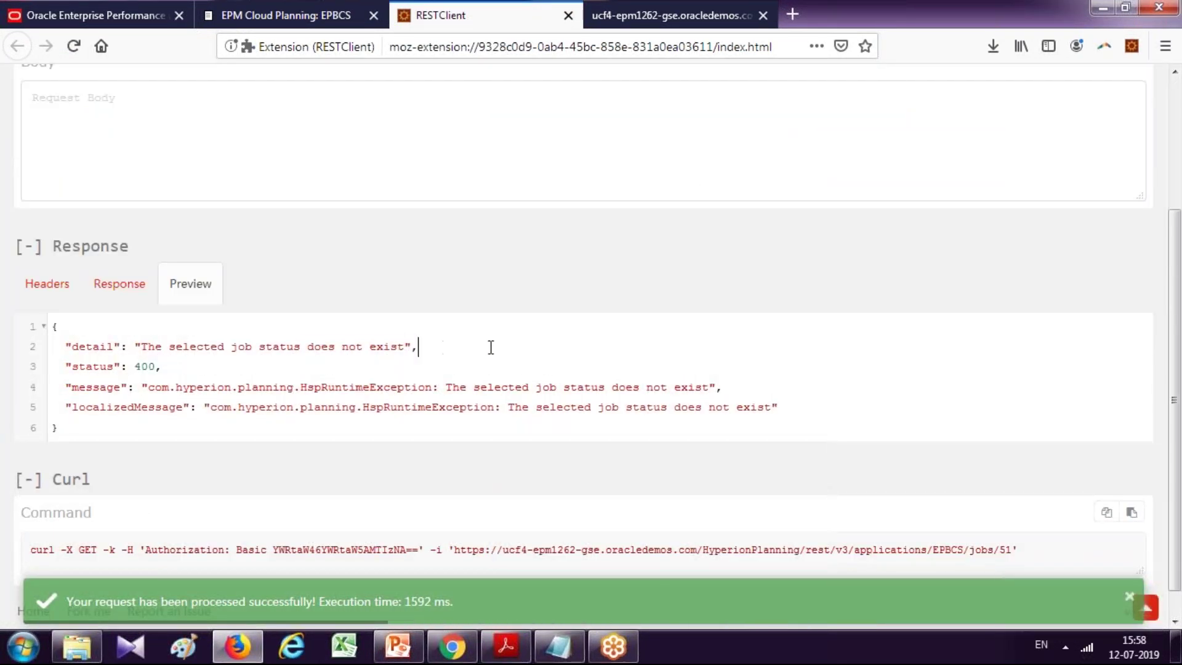
left_click(152, 366)
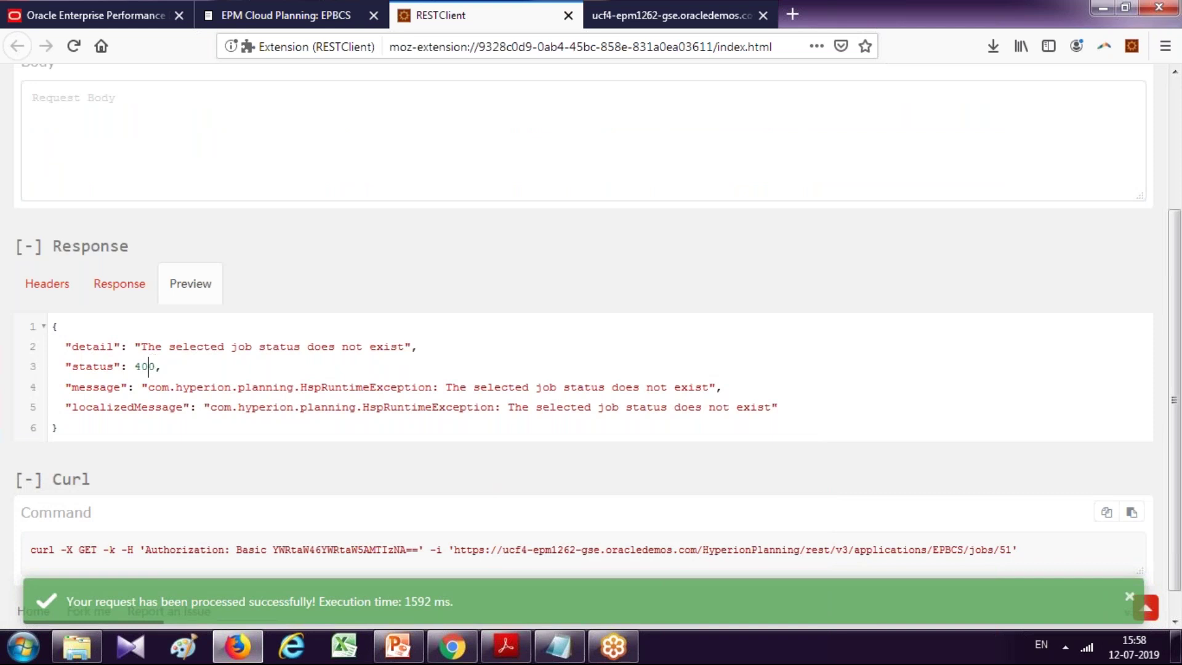
left_click(98, 280)
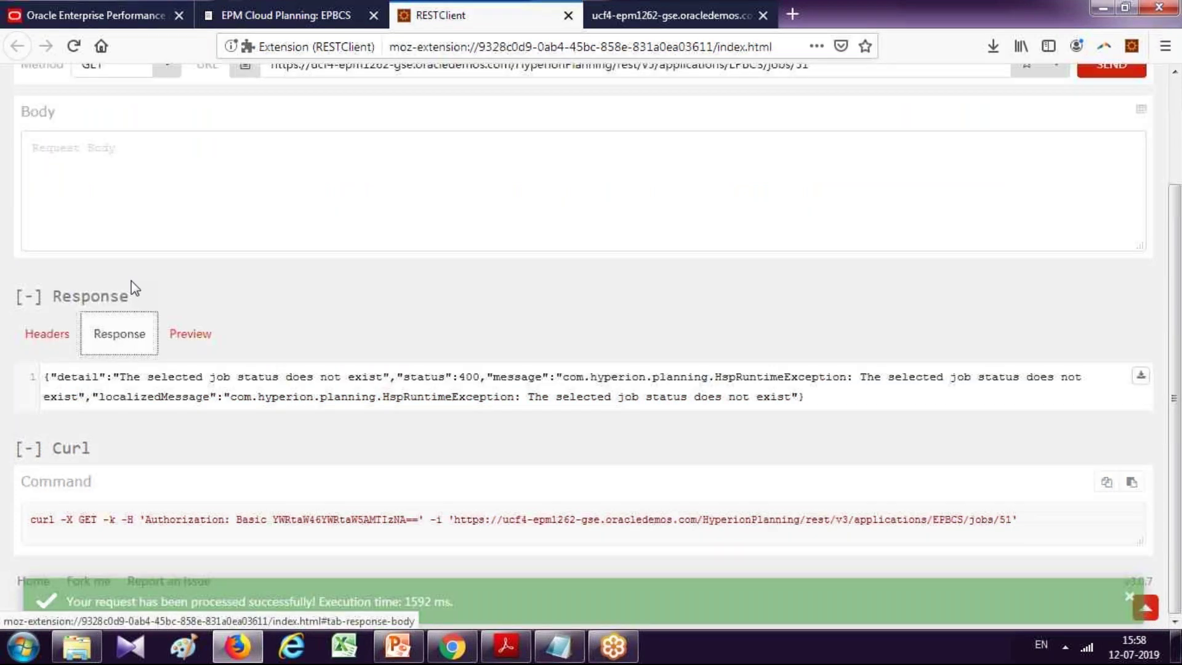
left_click(551, 377)
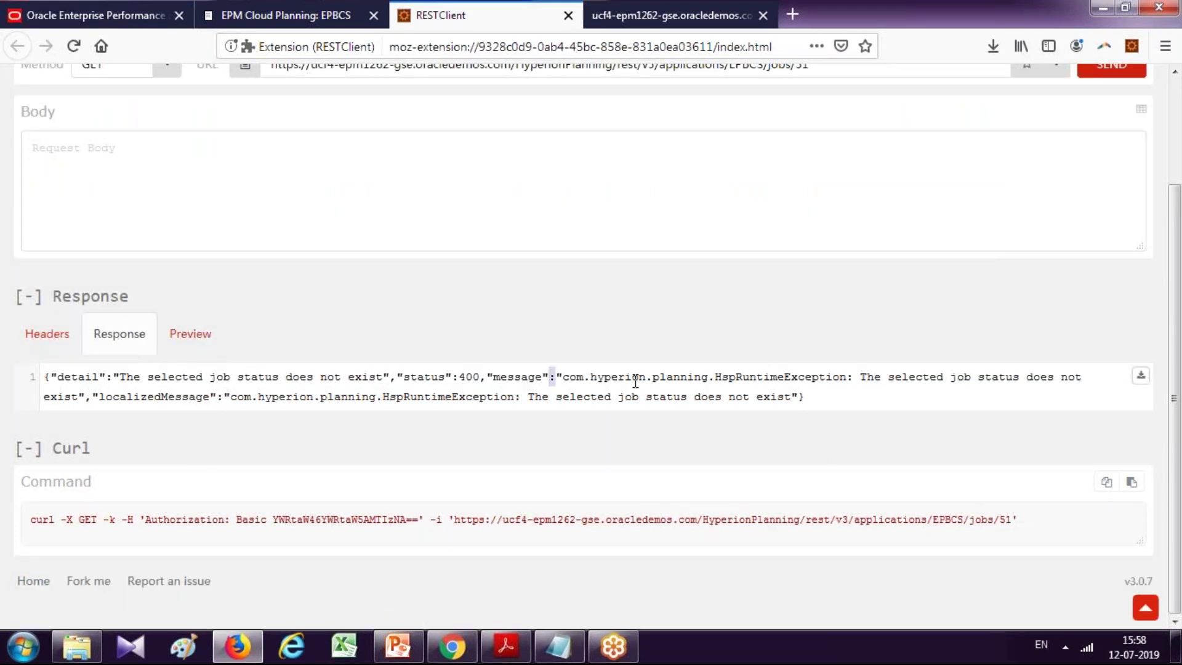
left_click(191, 335)
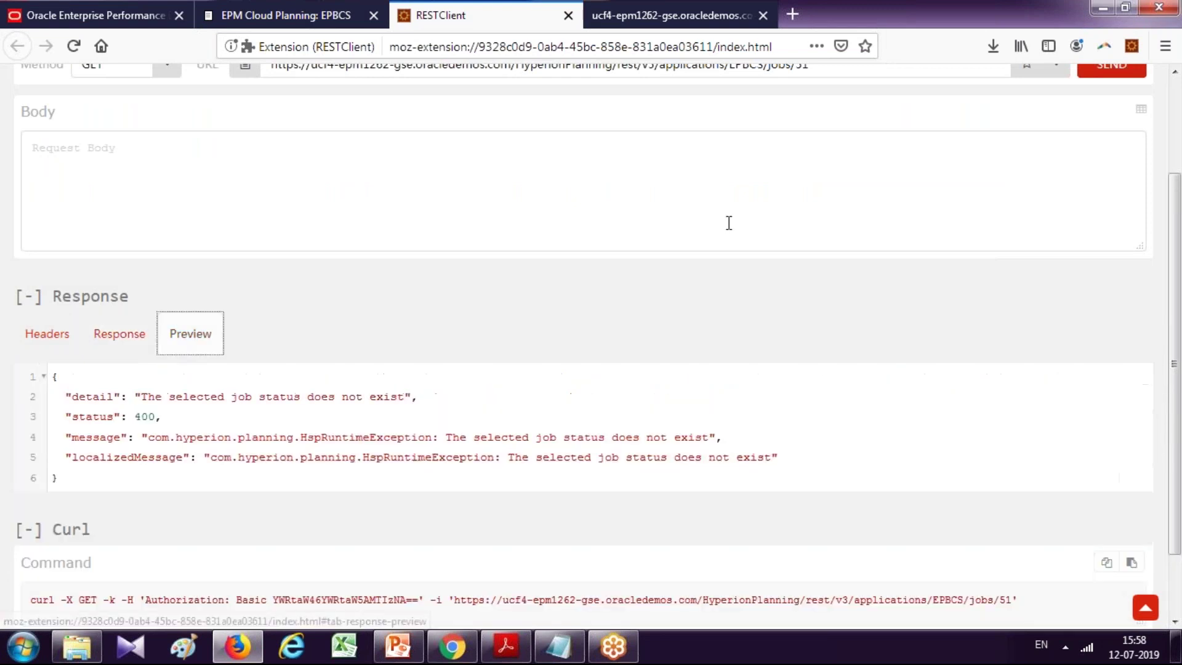
scroll(728, 223, "up", 3)
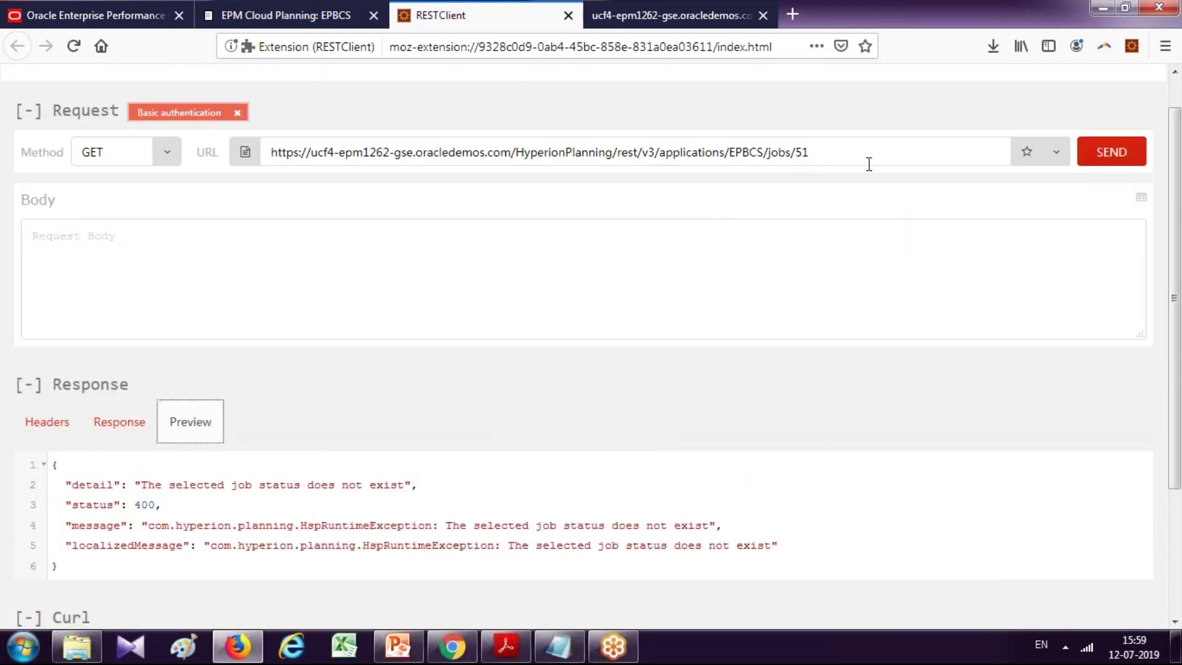
scroll(869, 164, "up", 1)
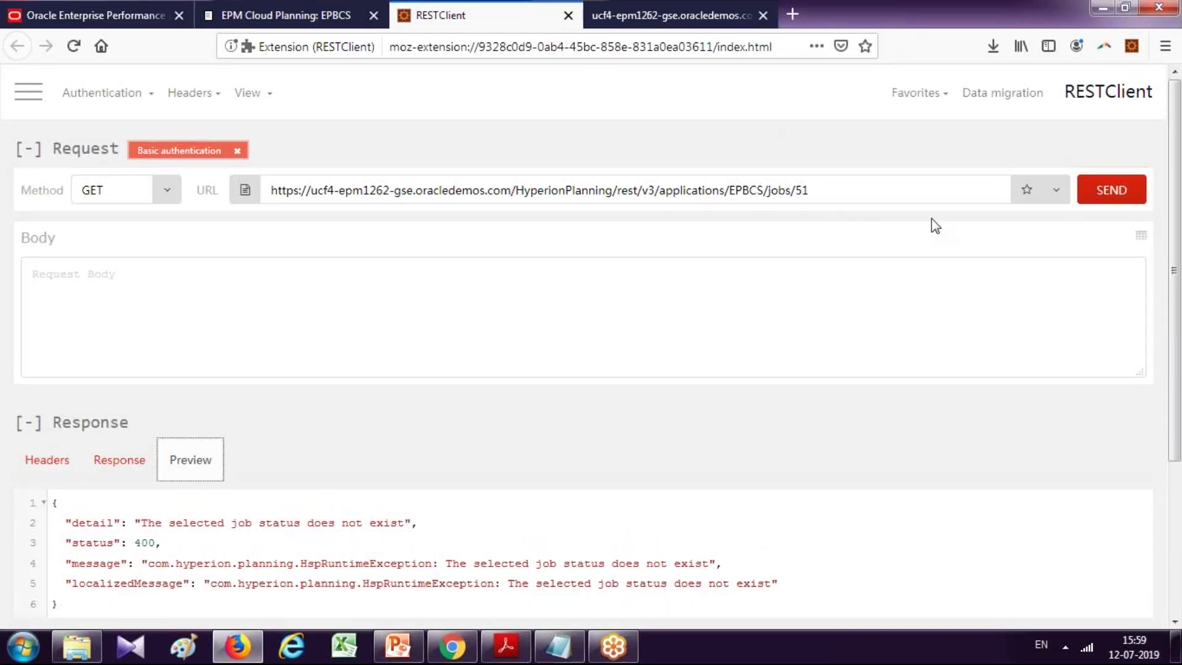
Select the cloud jobdefinitions URL under Example#5 in PowerPoint, and resend the EPBCS/jobs/51 request in RESTClient.
left_click(397, 647)
left_click(905, 502)
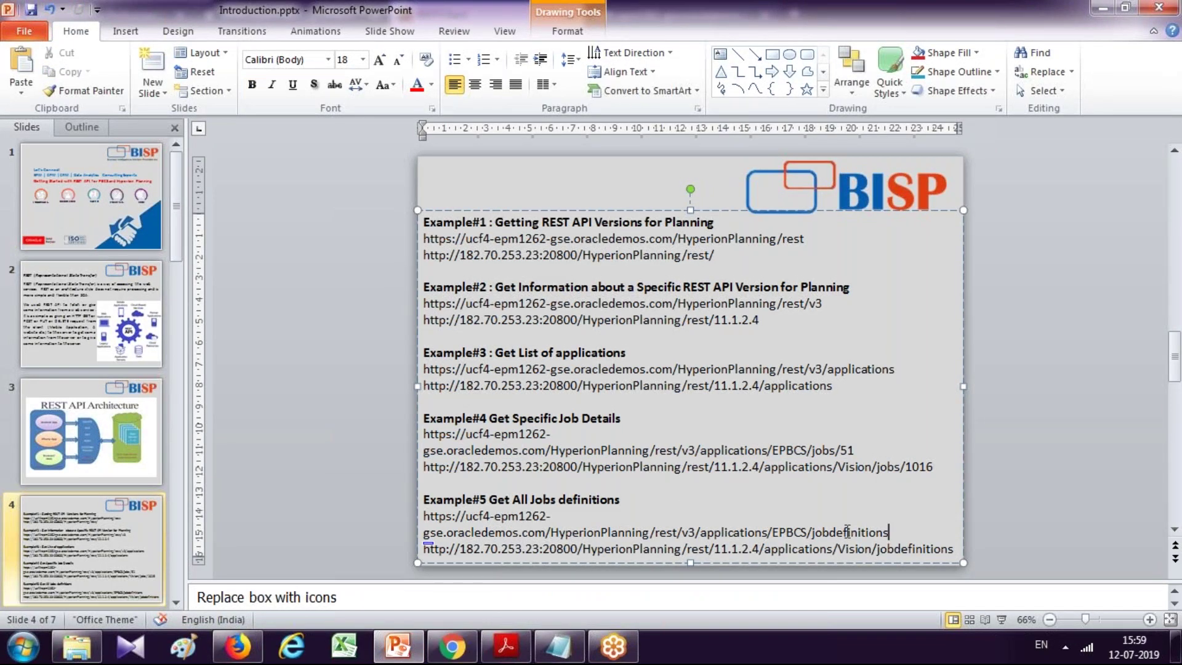
left_click_drag(889, 532, 432, 530)
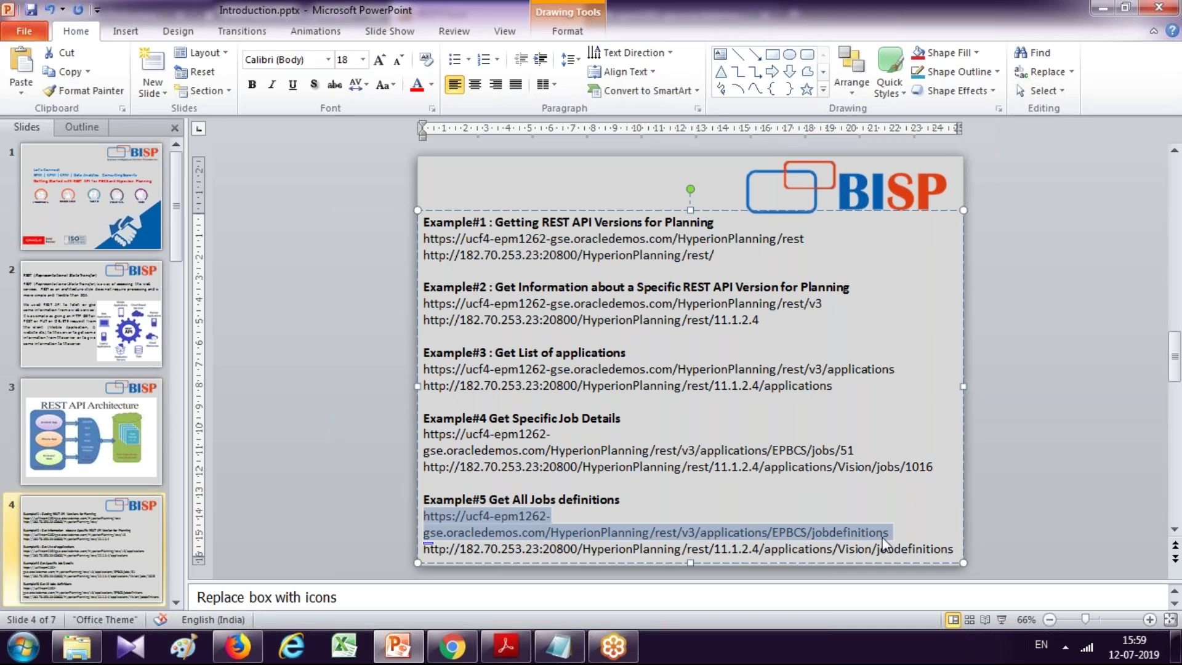
key("alt+Tab")
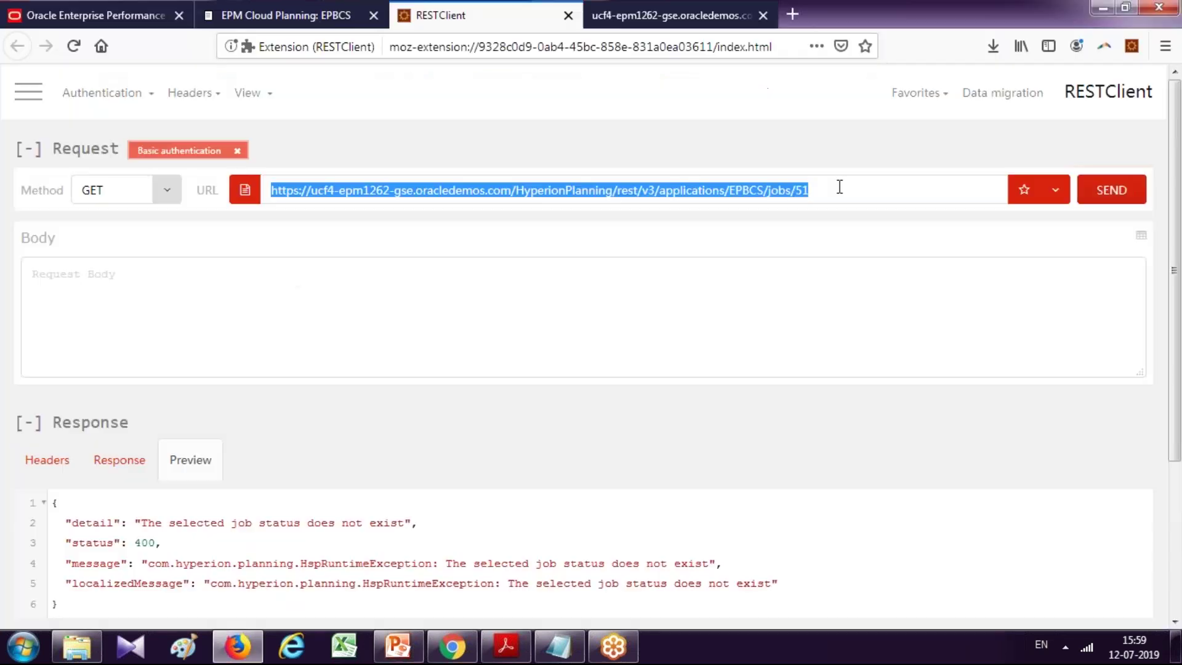
left_click(1096, 196)
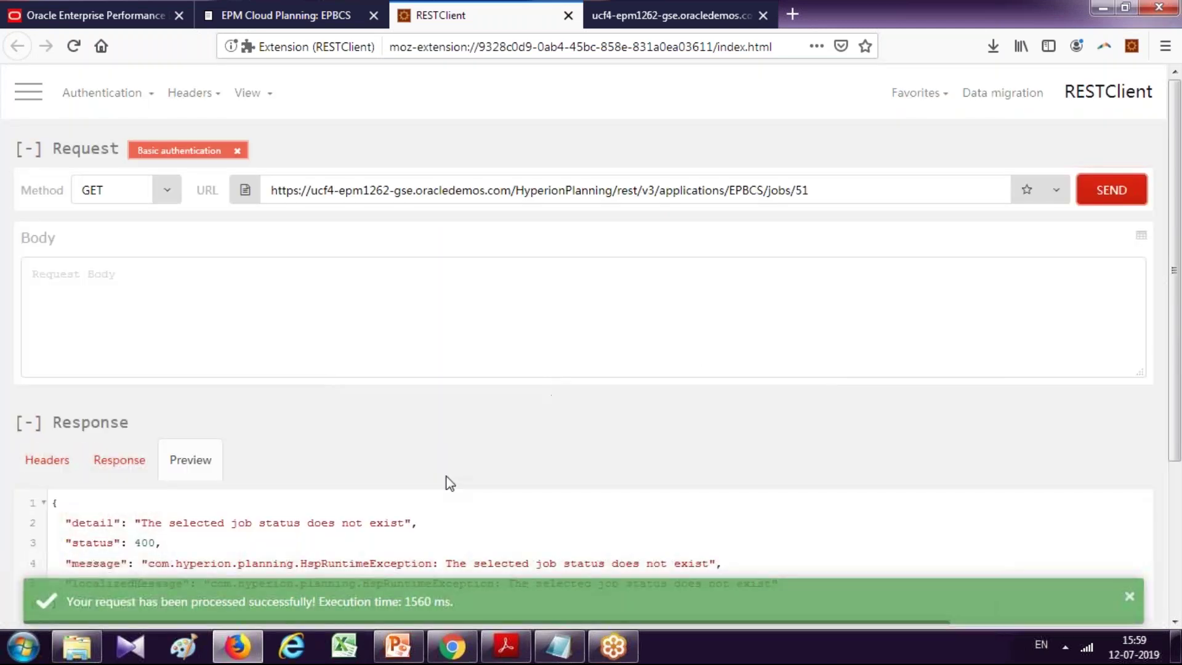
left_click(465, 197)
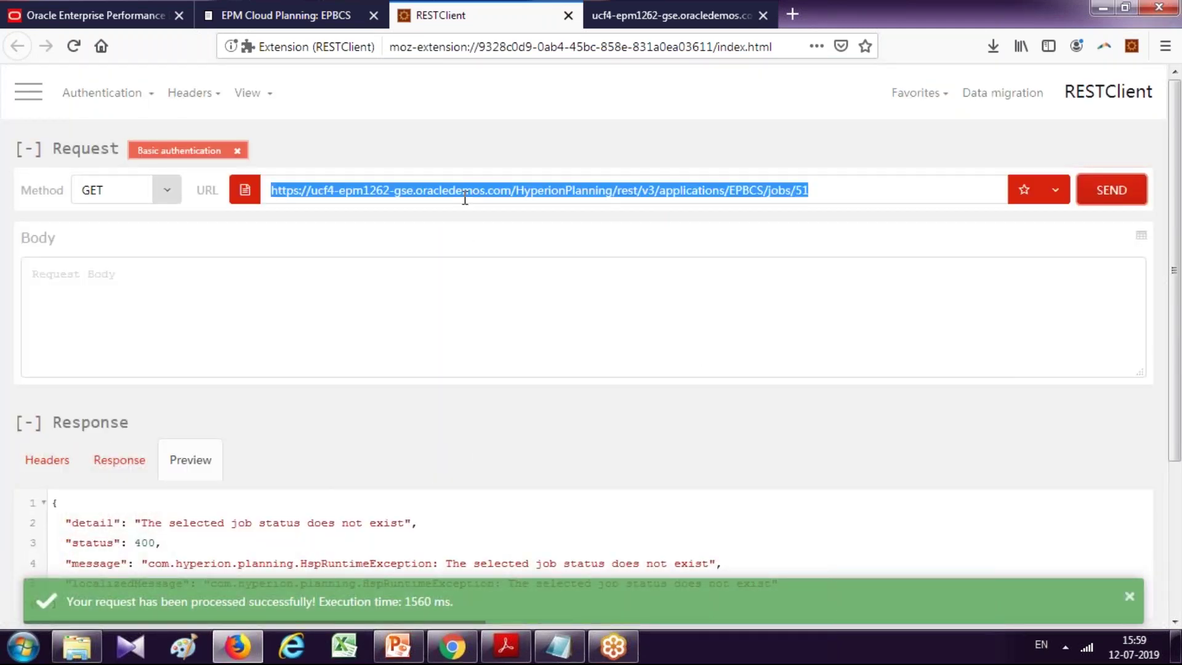
Update the Basic authentication with the cloud account's username and password, and resend the EPBCS/jobs/51 request.
left_click(205, 152)
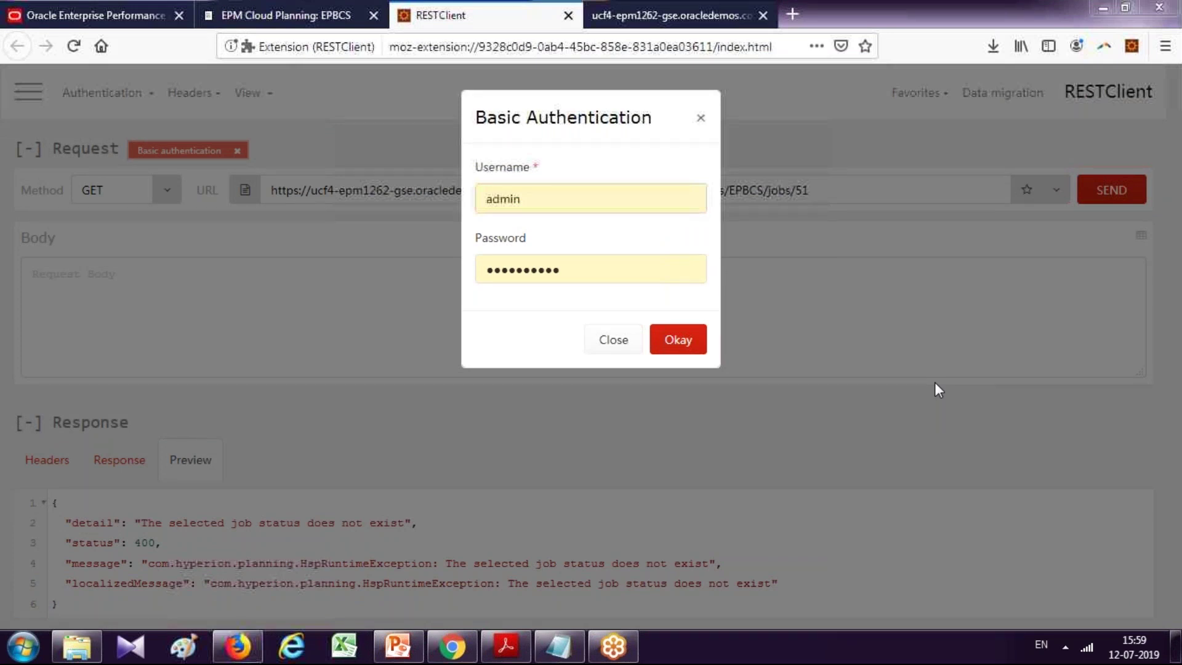
key("Return")
triple_click(897, 190)
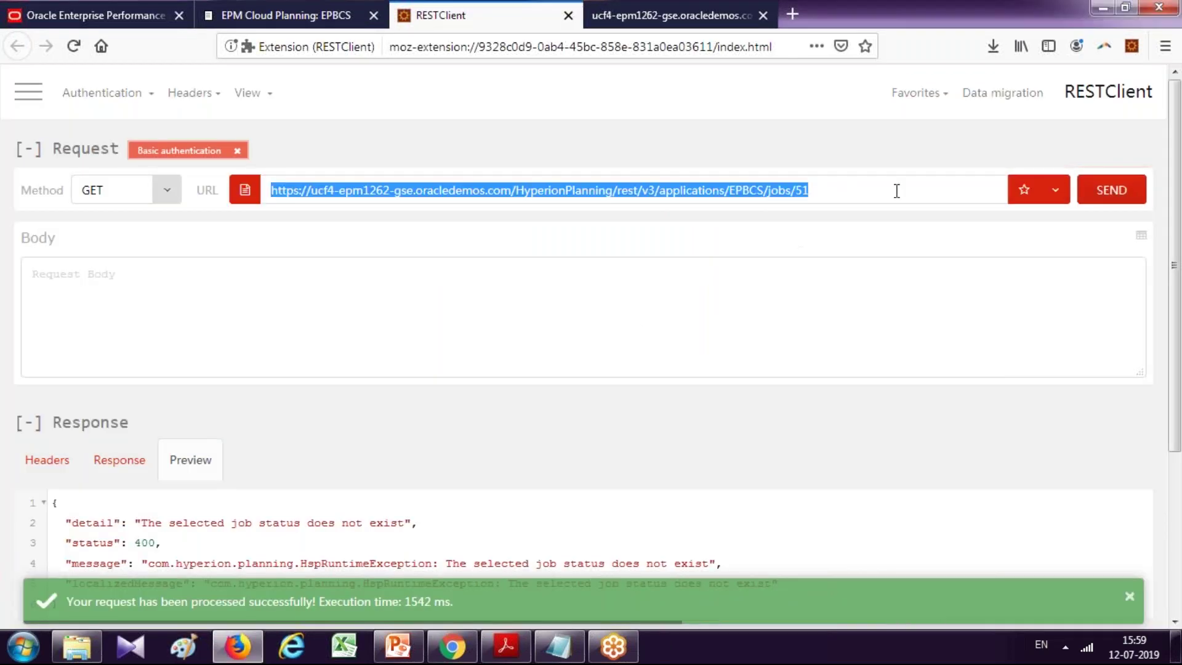
Look at the Teamviewer.txt notes in Notepad, return to RESTClient, and close Notepad.
key("alt+Tab")
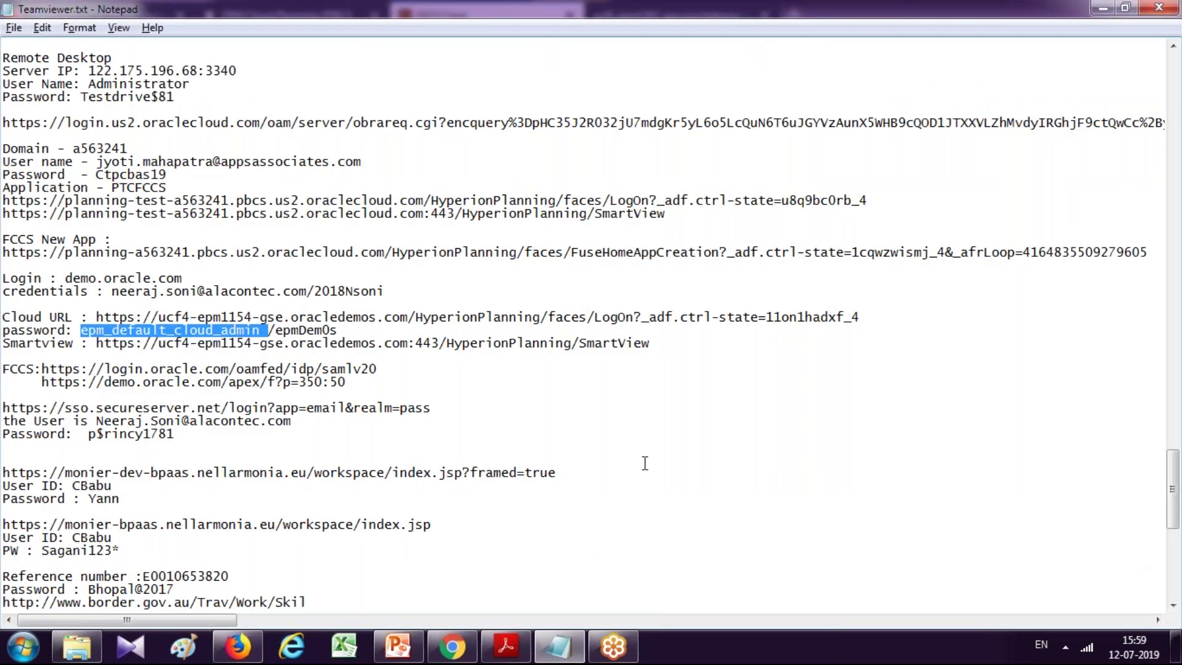
key("alt+Tab")
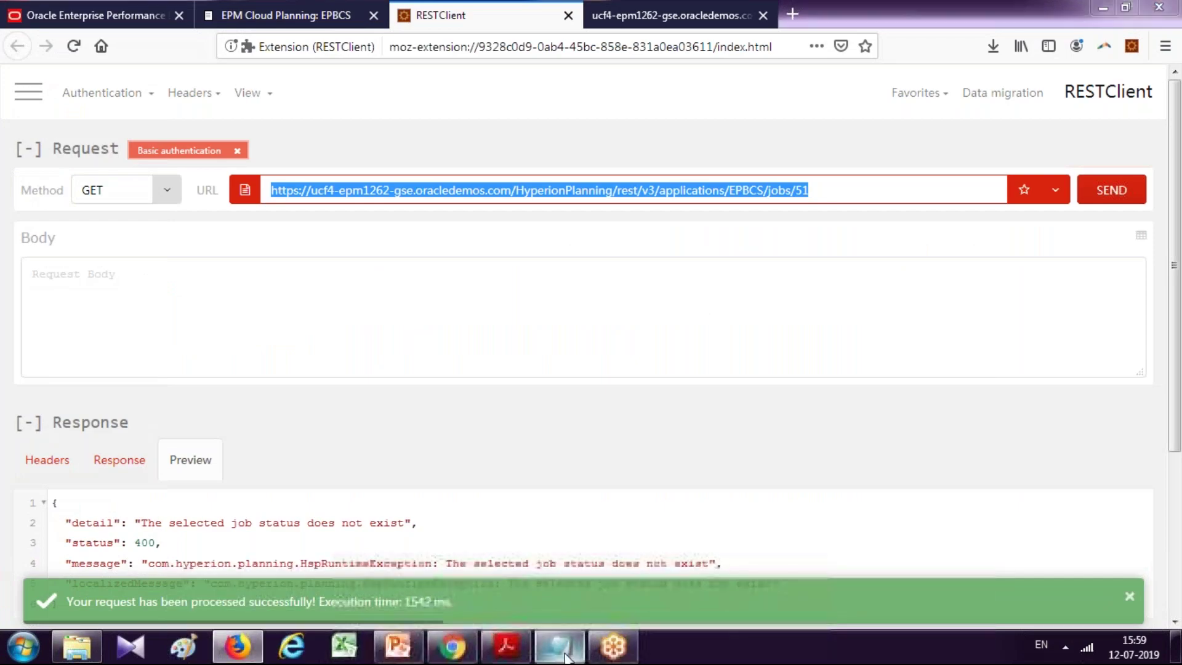
right_click(559, 646)
left_click(590, 603)
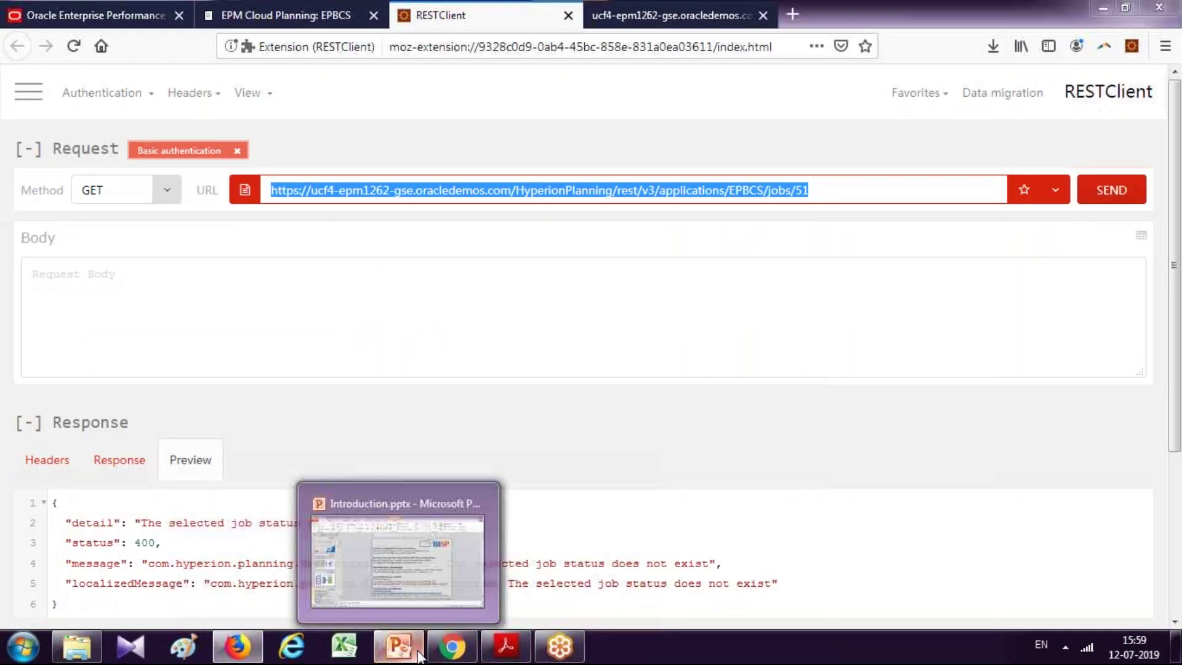
Switch to PowerPoint and copy the cloud EPBCS/jobdefinitions URL under Example#5.
left_click(398, 646)
mouse_move(453, 646)
left_click_drag(893, 532, 423, 516)
key("ctrl+c")
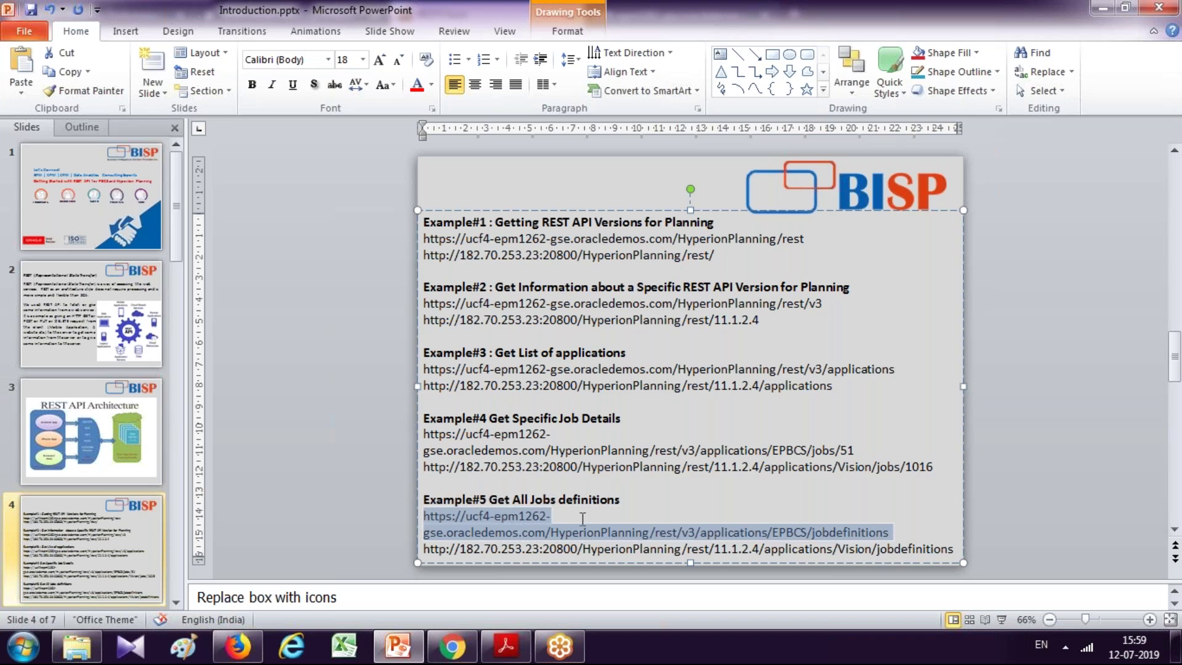
key("alt+Tab")
key("ctrl+v")
left_click(1086, 193)
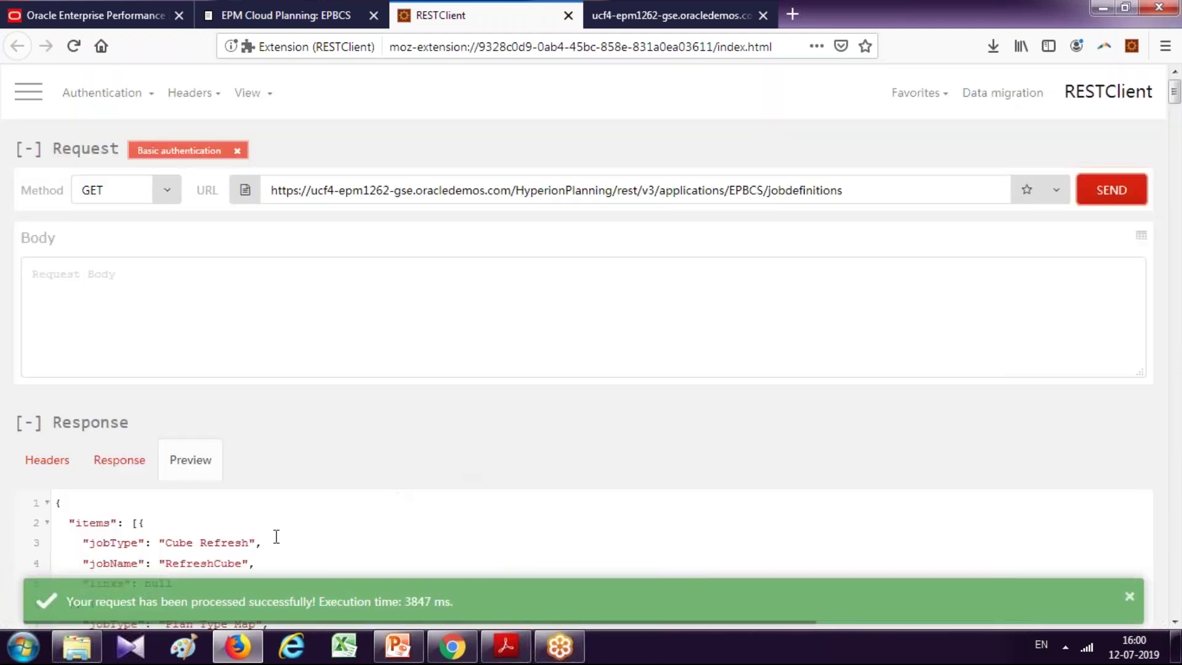
scroll(256, 542, "down", 3)
scroll(256, 541, "down", 3)
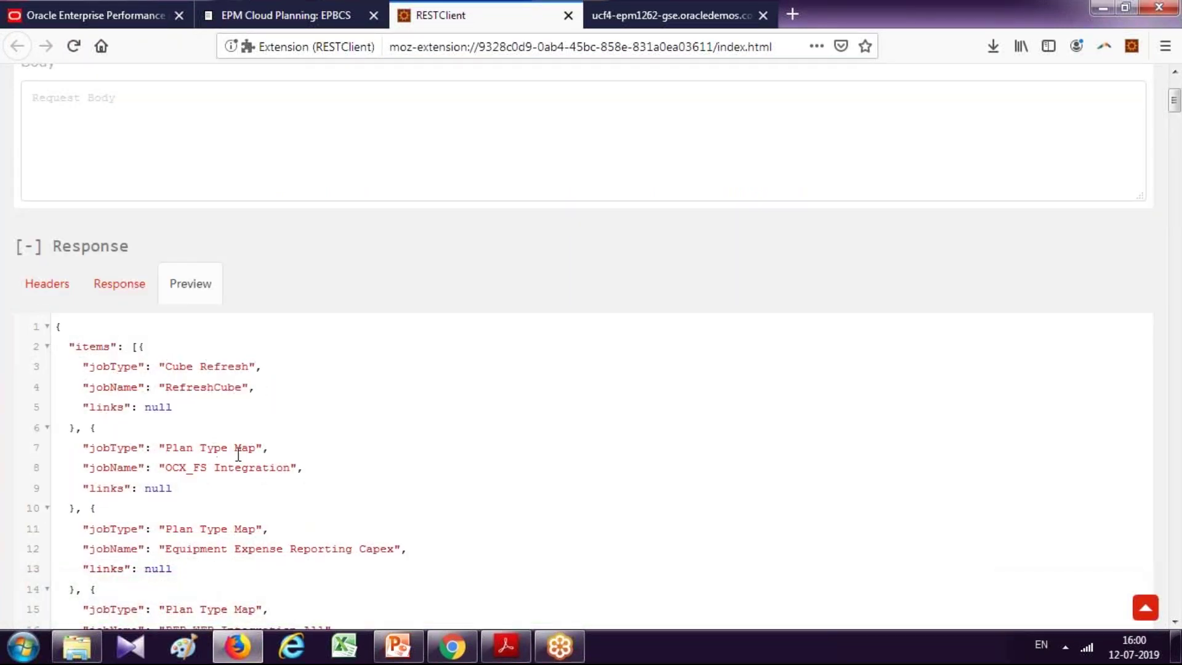
scroll(237, 449, "down", 6)
scroll(586, 427, "up", 3)
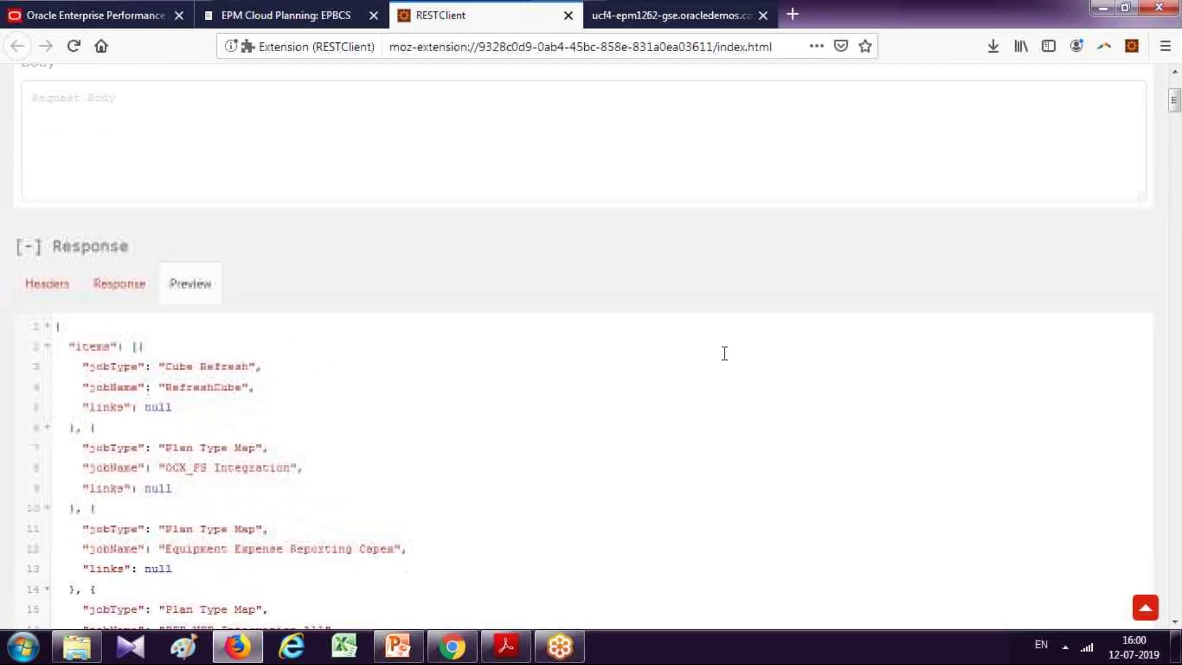
scroll(722, 351, "up", 3)
Return to PowerPoint and copy the on-premises Vision/jobdefinitions URL under Example#5.
key("alt+Tab")
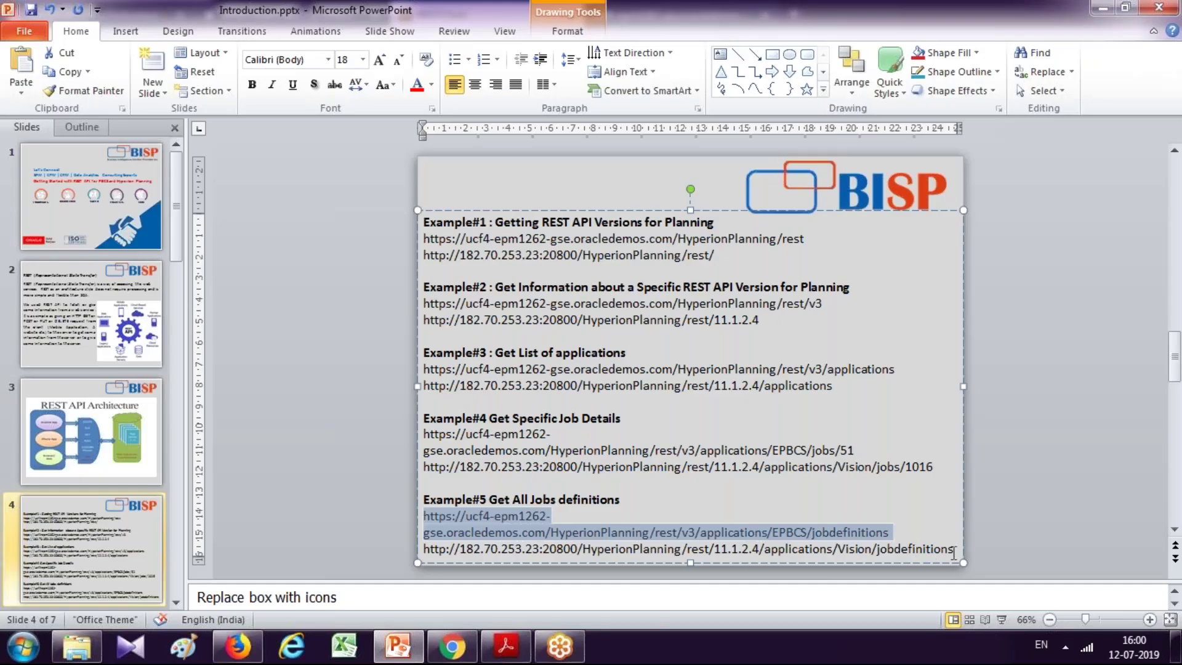
left_click(426, 548, "shift")
key("ctrl+c")
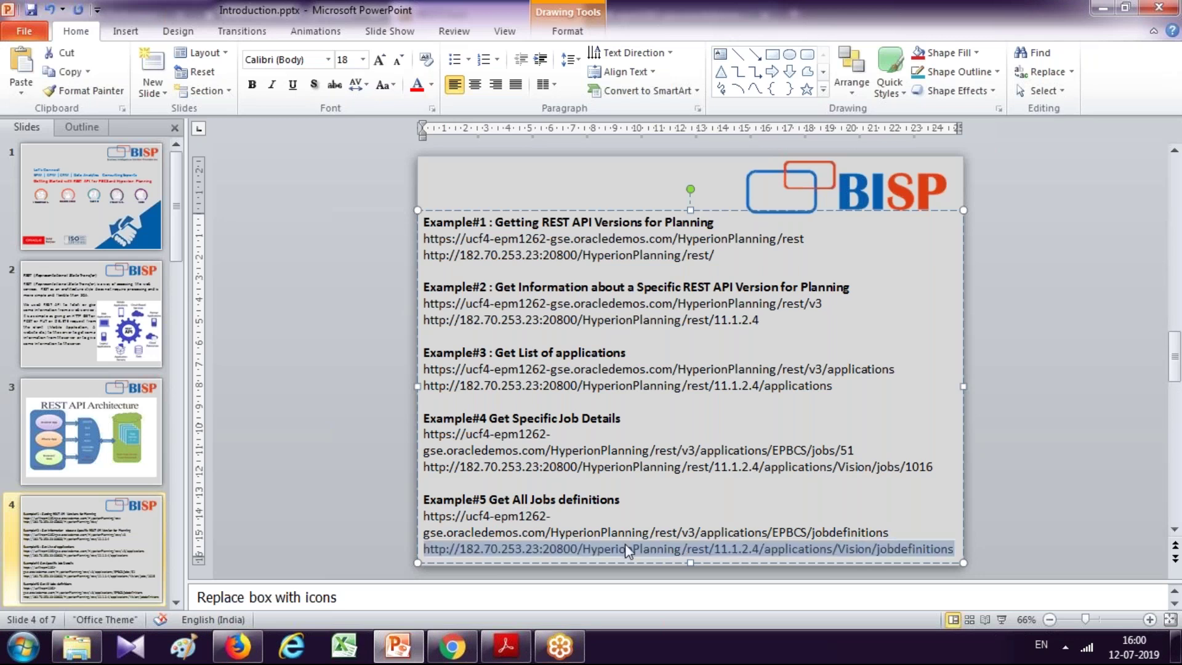
key("alt+Tab")
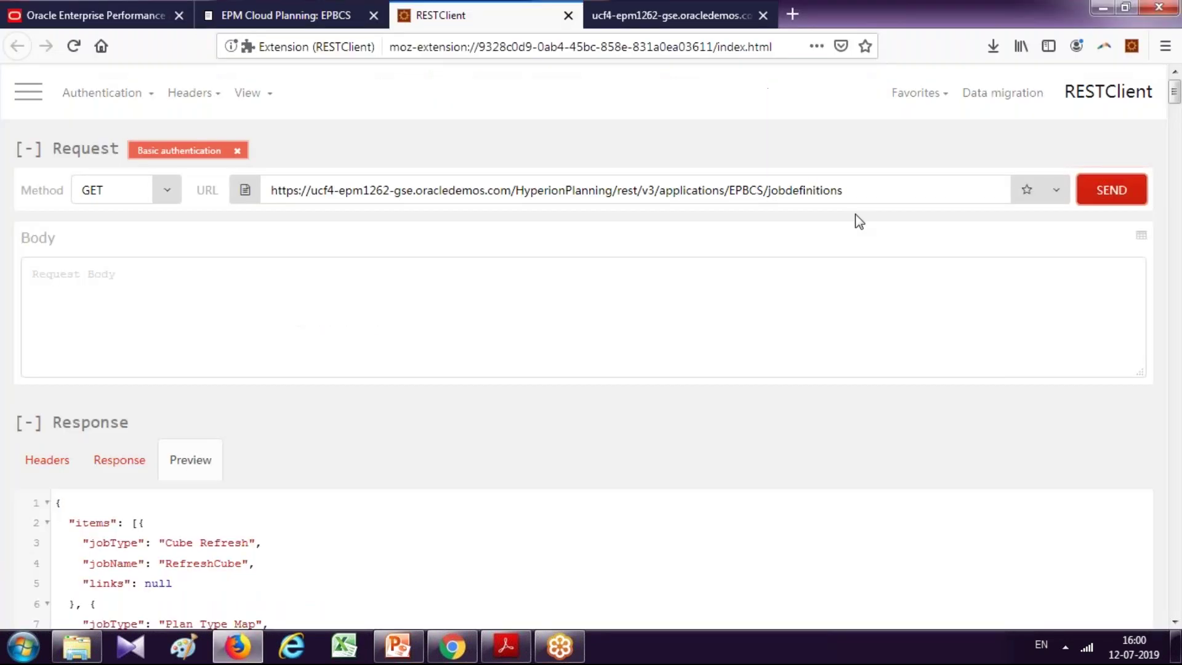
triple_click(919, 199)
key("ctrl+v")
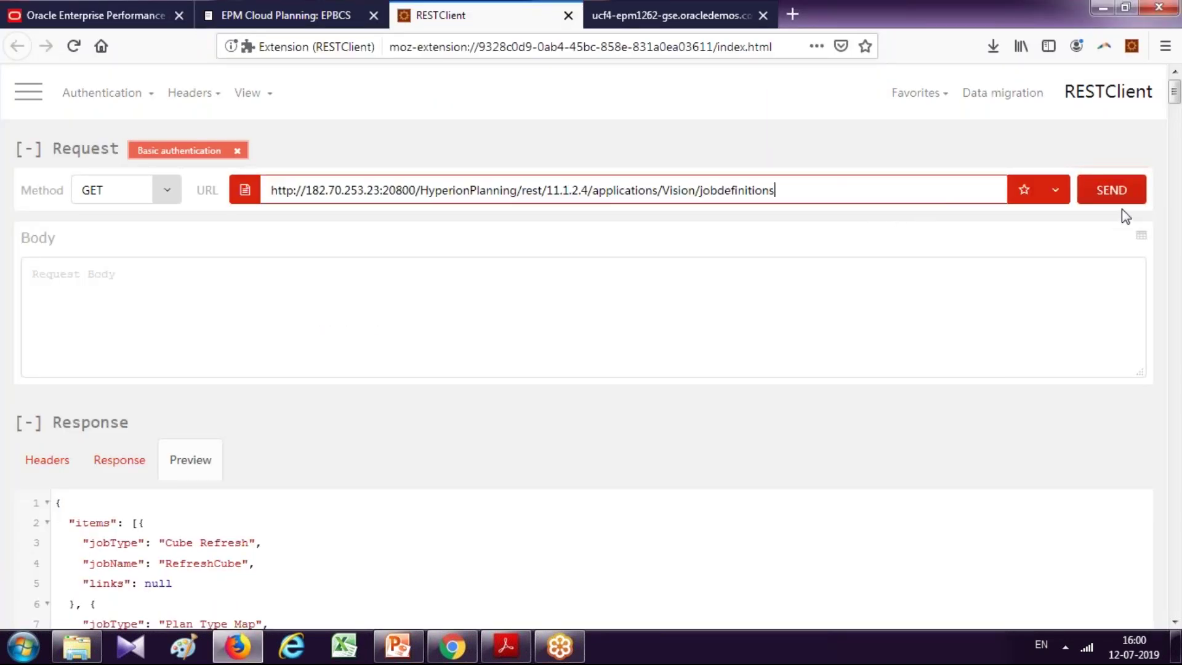
left_click(1110, 201)
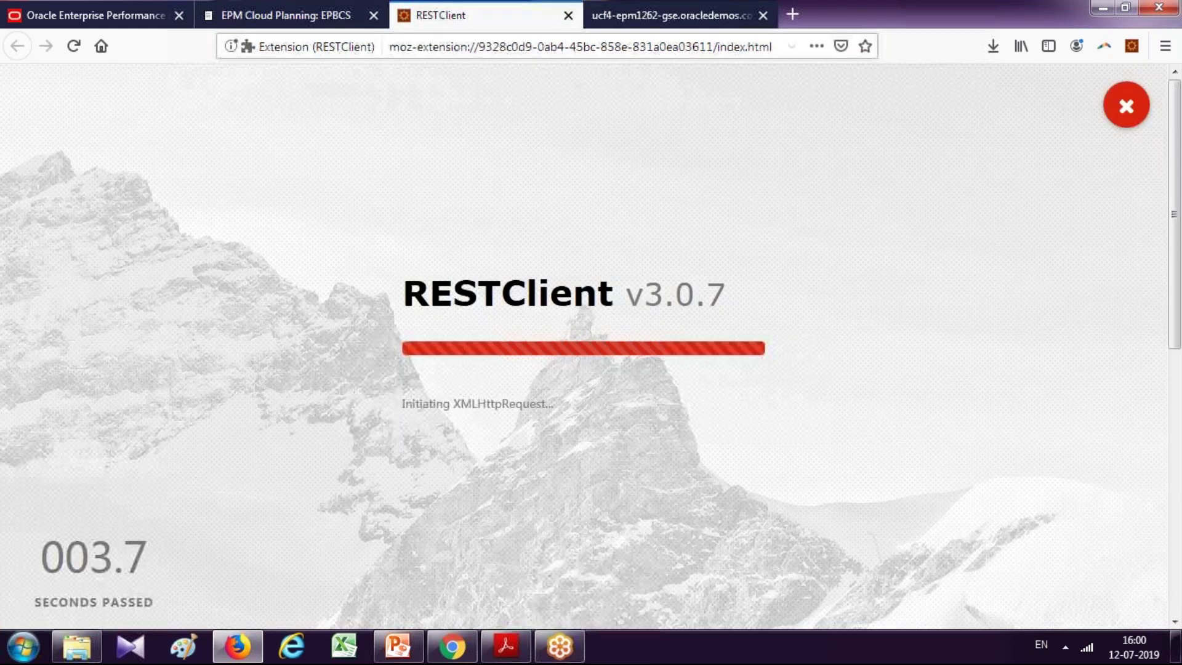
left_click(93, 15)
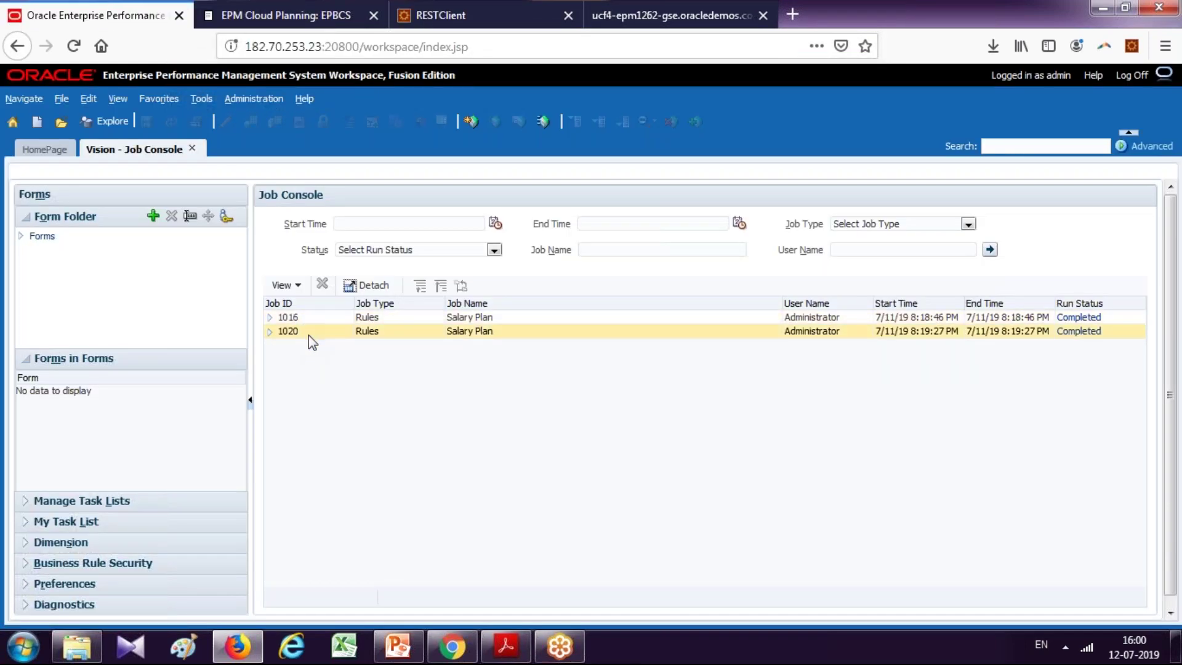
left_click(468, 15)
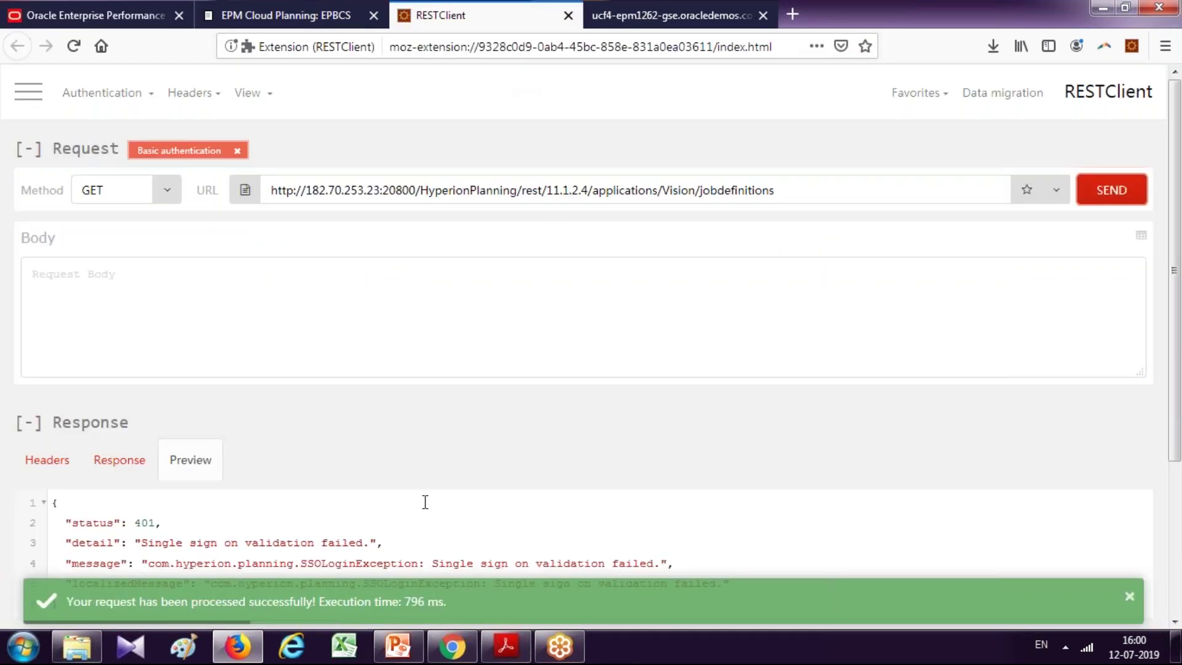
Update the Basic authentication with the on-premises account's username and password, resend the Vision/jobdefinitions request, and review the returned job names.
left_click(183, 158)
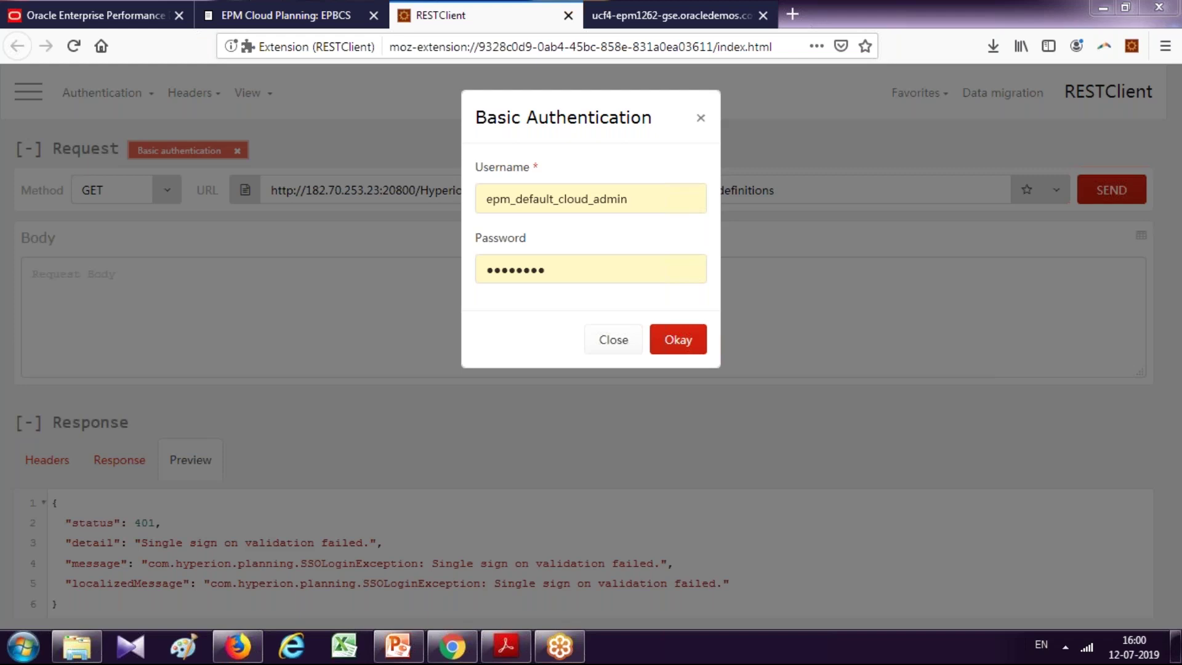
left_click(678, 339)
left_click(1111, 190)
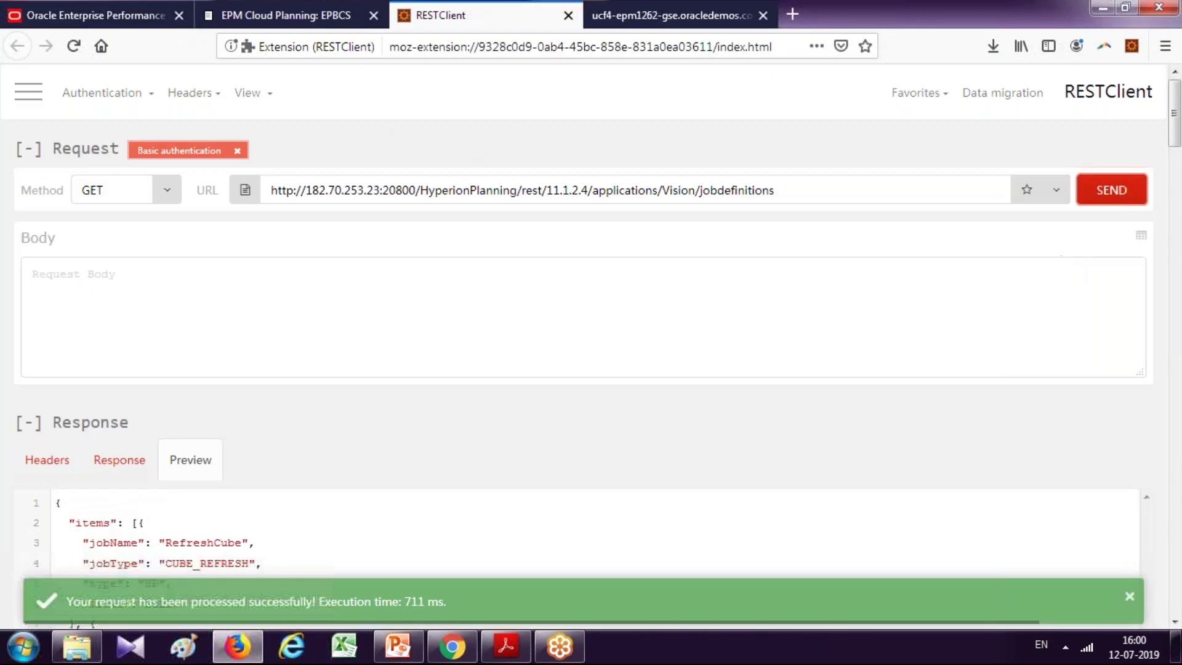
left_click_drag(144, 545, 400, 542)
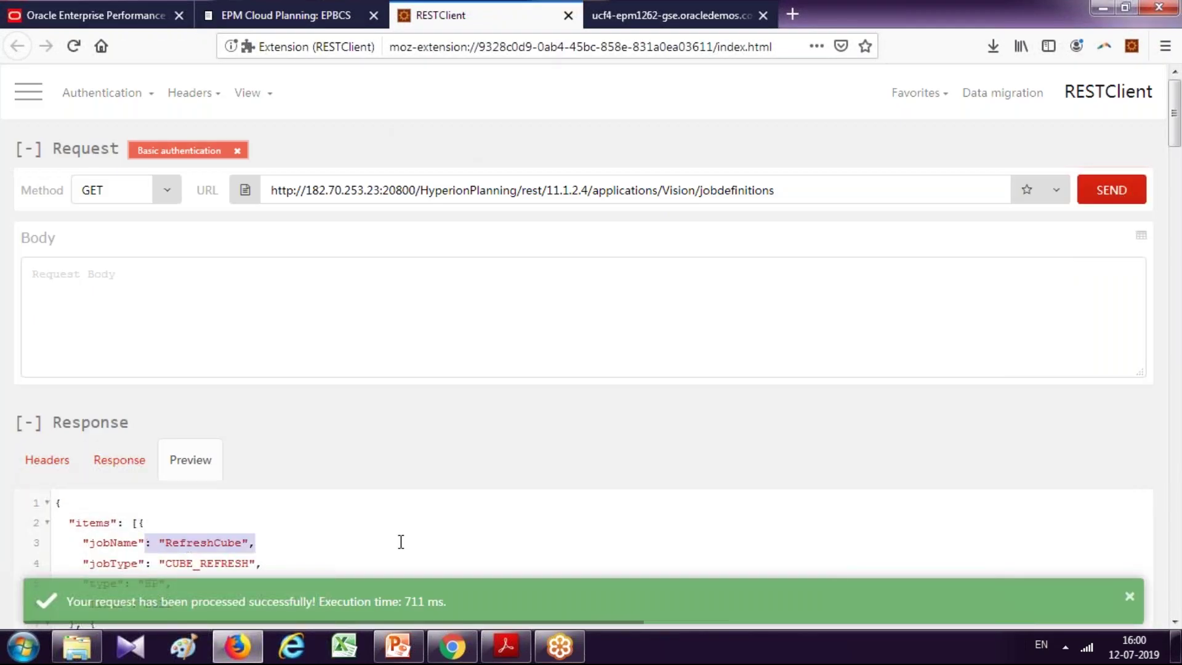
scroll(264, 422, "down", 7)
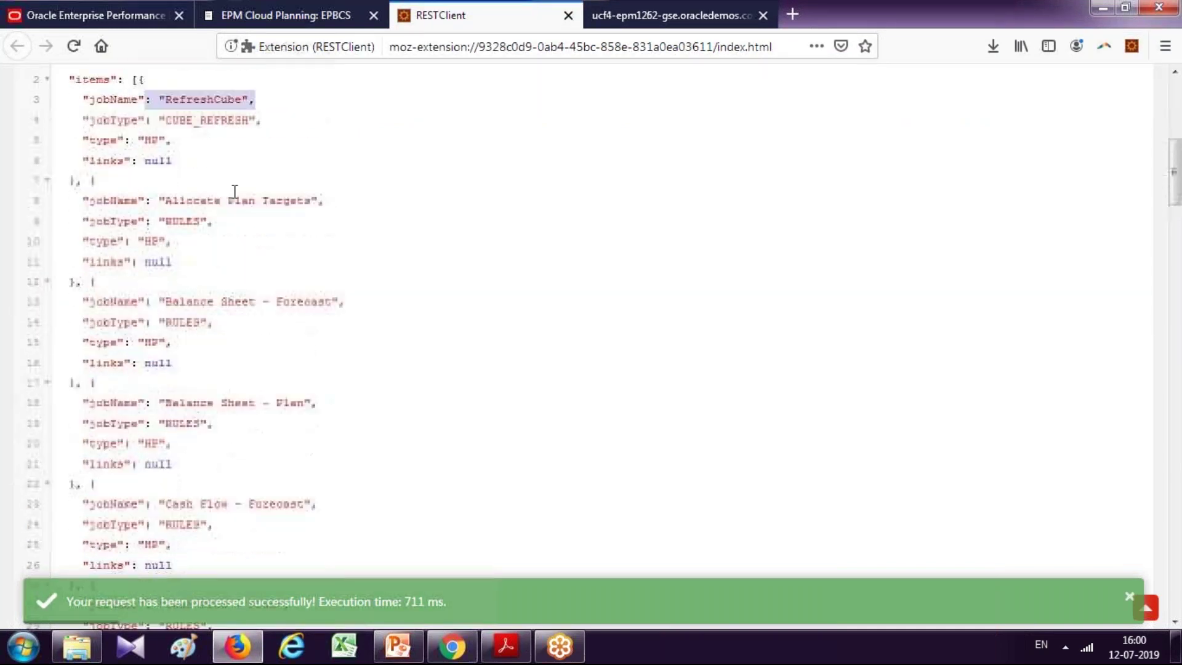
left_click_drag(186, 203, 395, 208)
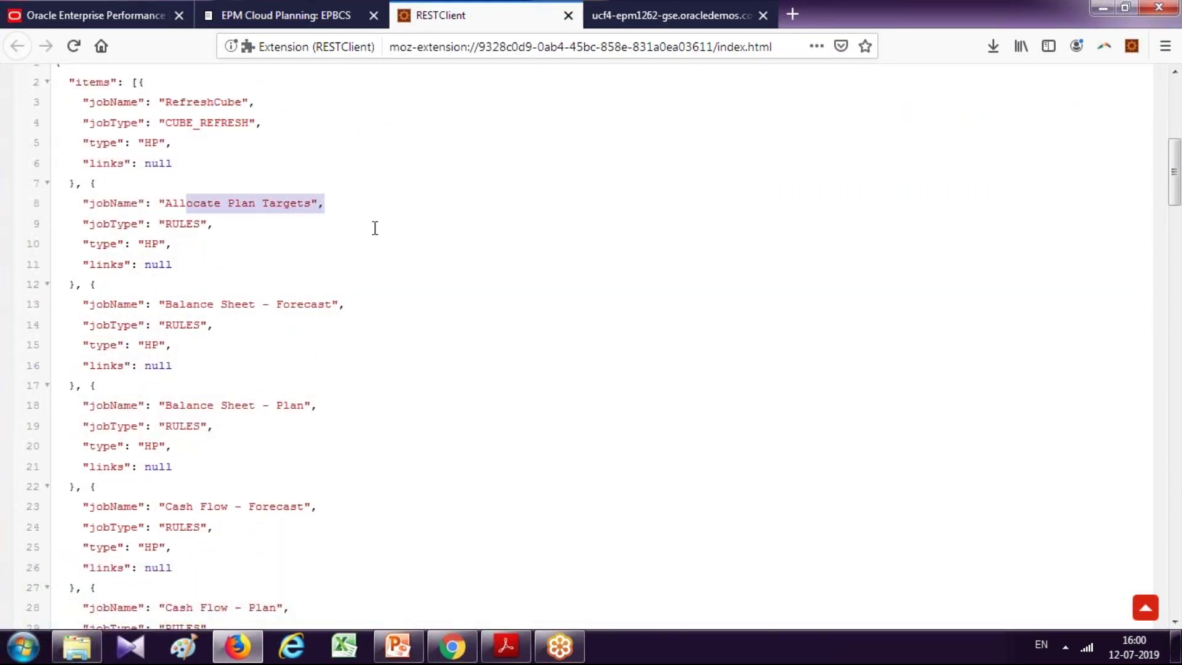
Switch to PowerPoint and open slide 5, which starts with Example#6 on job definitions filtered by job type.
key("alt+Tab")
left_click(1023, 474)
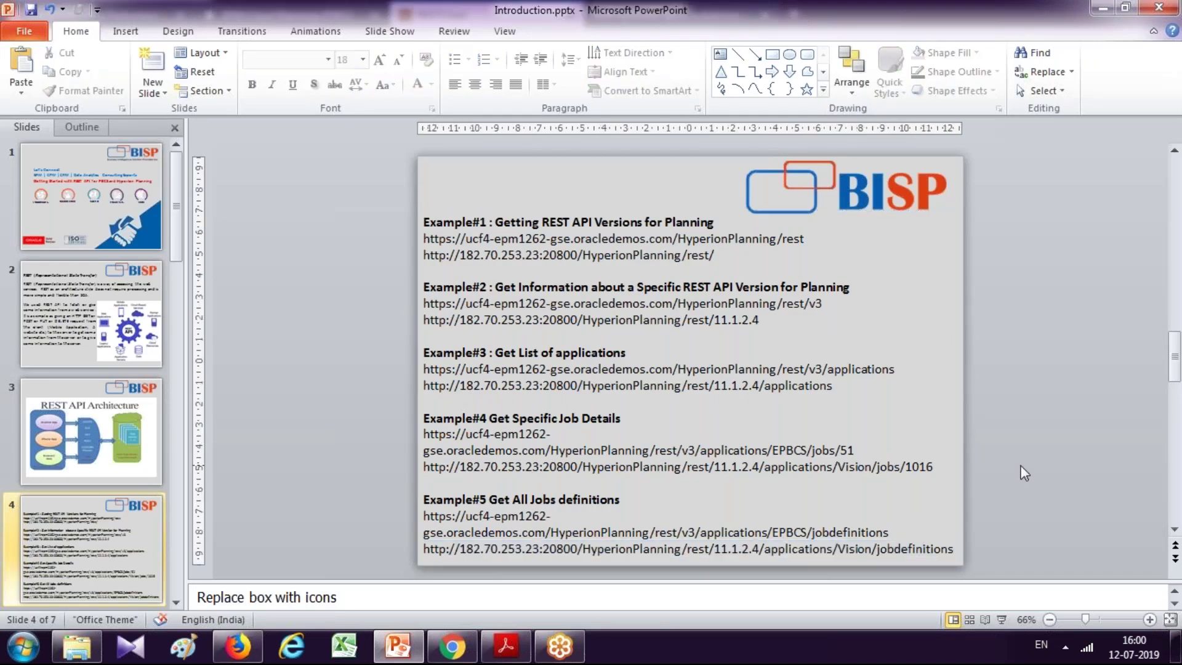
scroll(1023, 473, "up", 1)
scroll(97, 546, "down", 2)
left_click(96, 546)
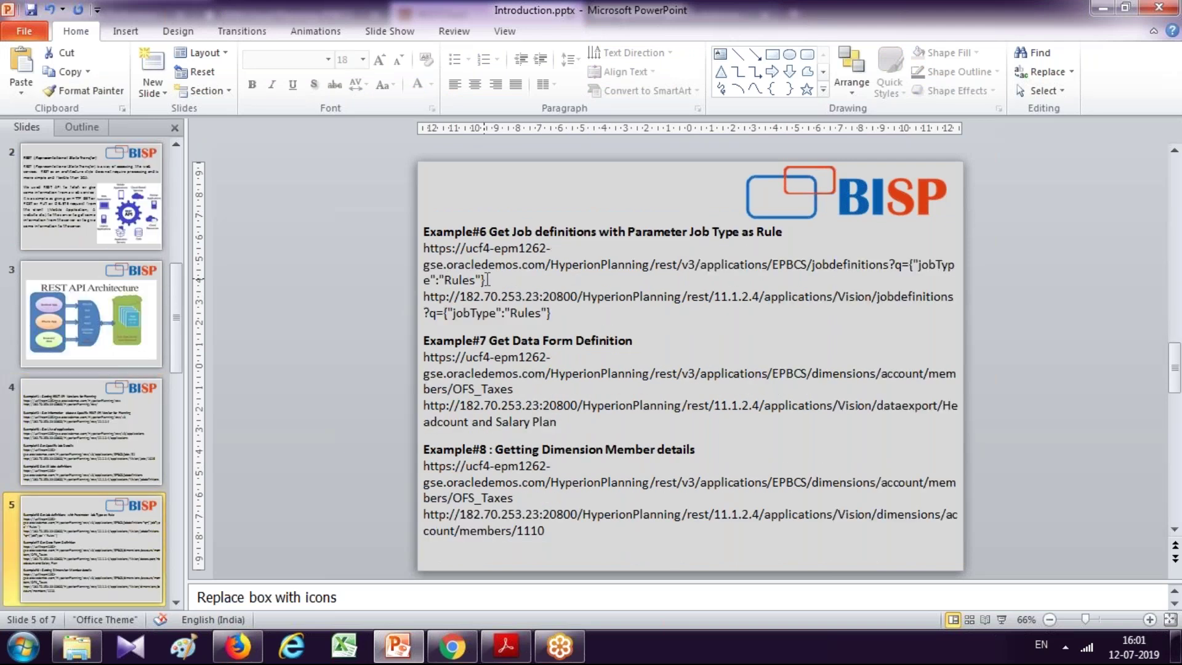
Copy the cloud EPBCS/jobdefinitions?q={"jobType":"Rules"} URL under Example#6 and set it as the request URL in RESTClient.
triple_click(487, 280)
key("ctrl+c")
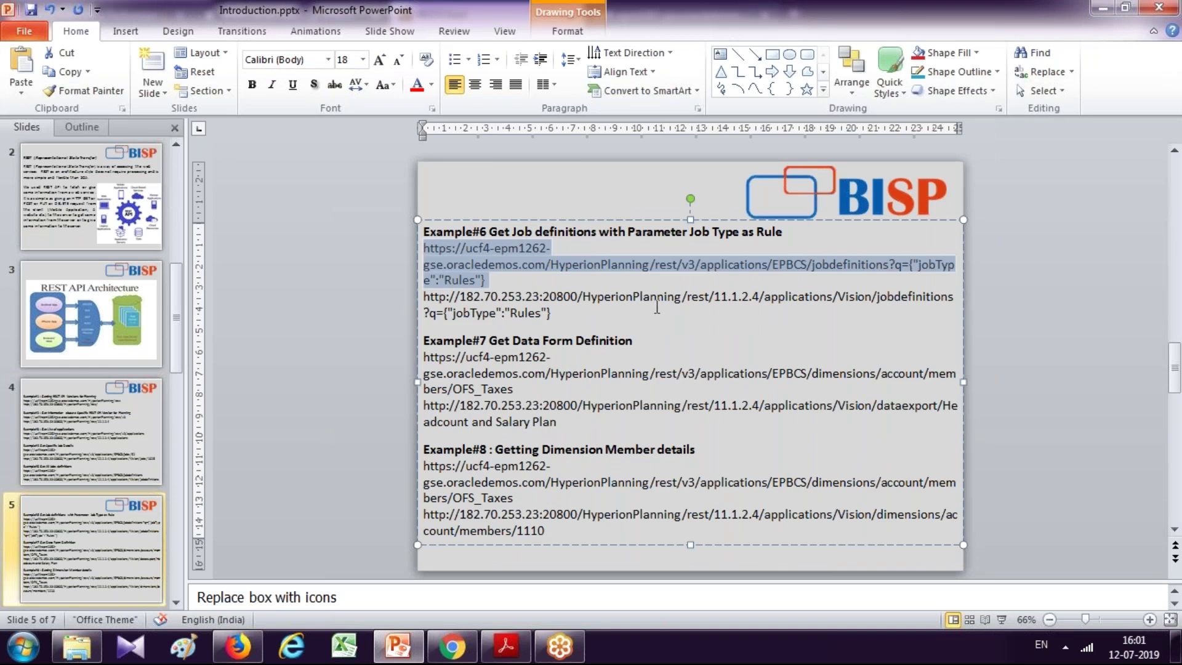
key("alt+Tab")
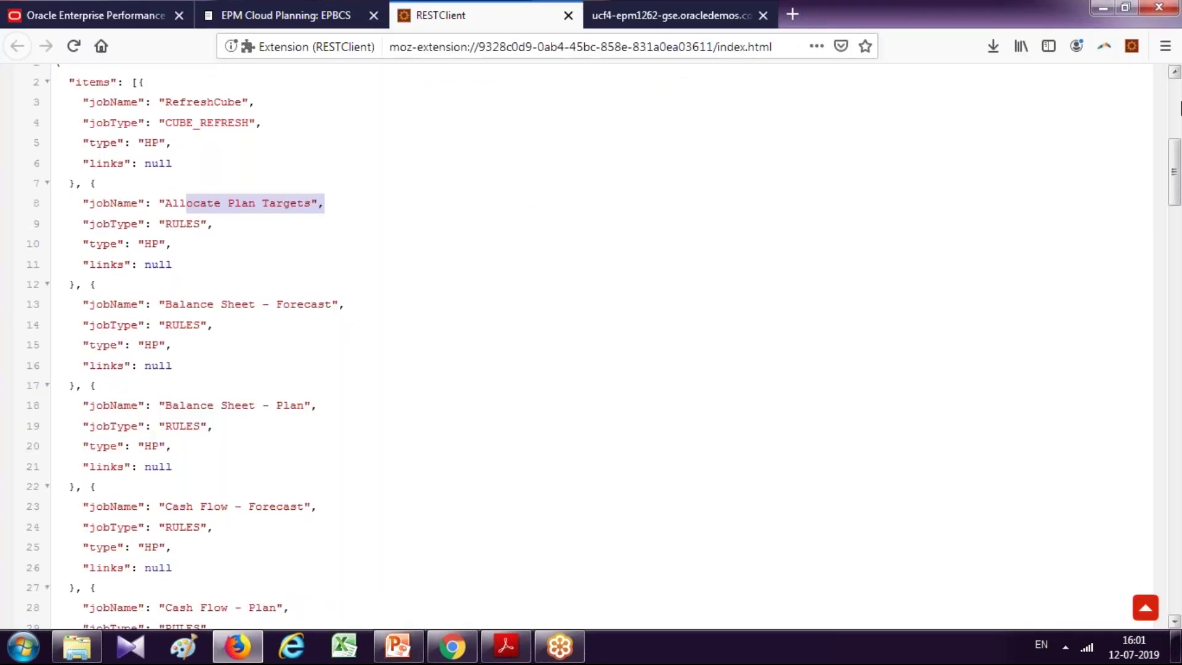
scroll(818, 186, "up", 7)
triple_click(817, 186)
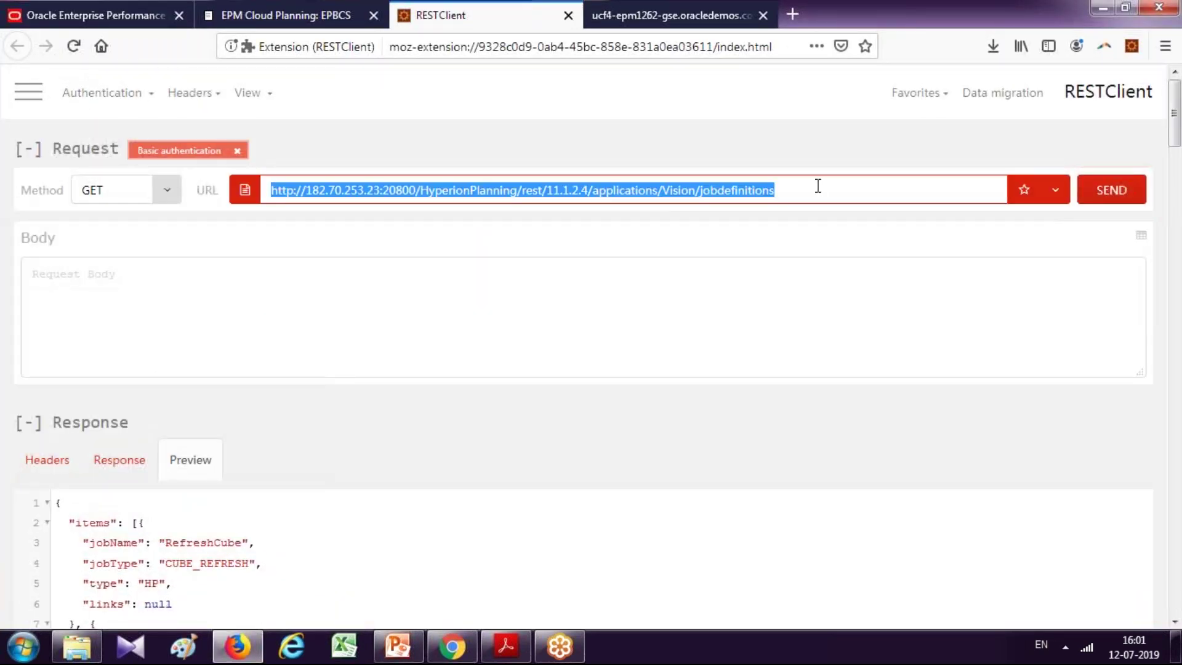
key("ctrl+v")
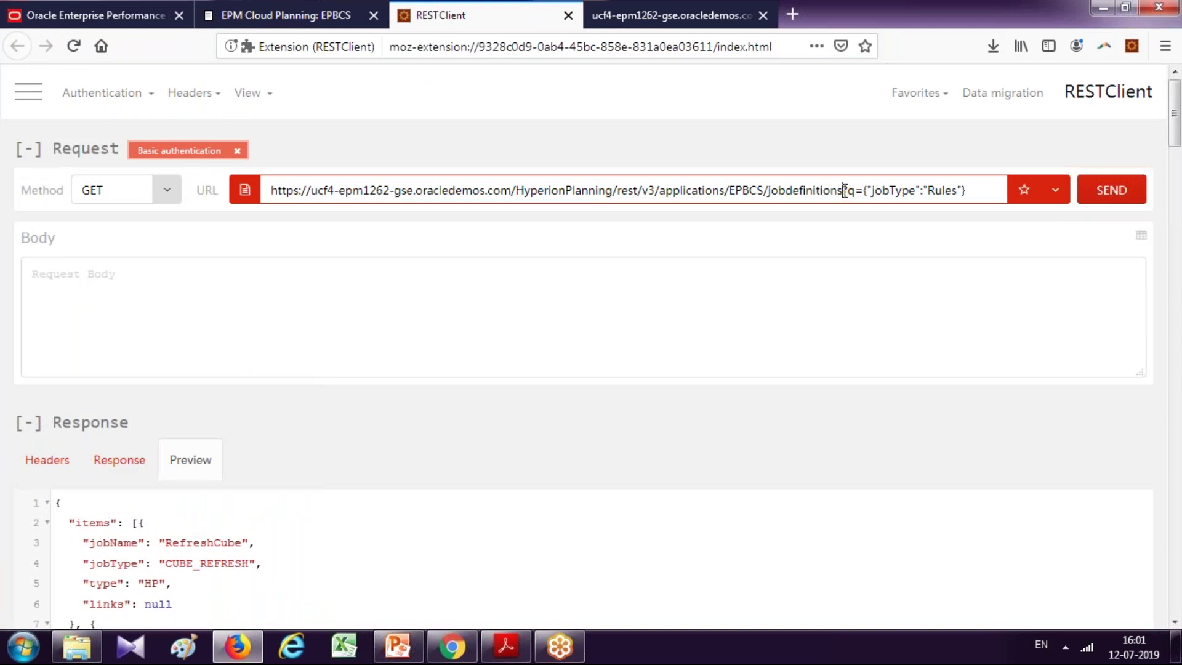
Send the GET request for EPBCS job definitions with jobType Rules and review the job types in the response.
left_click_drag(842, 190, 1005, 186)
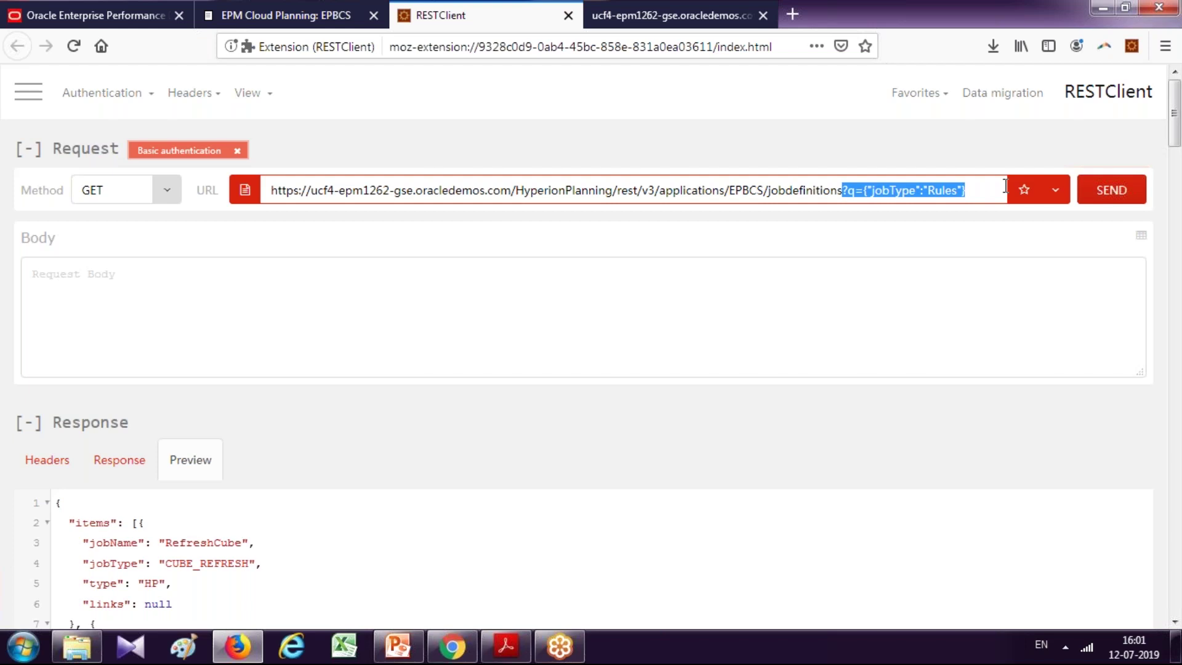
left_click(922, 190)
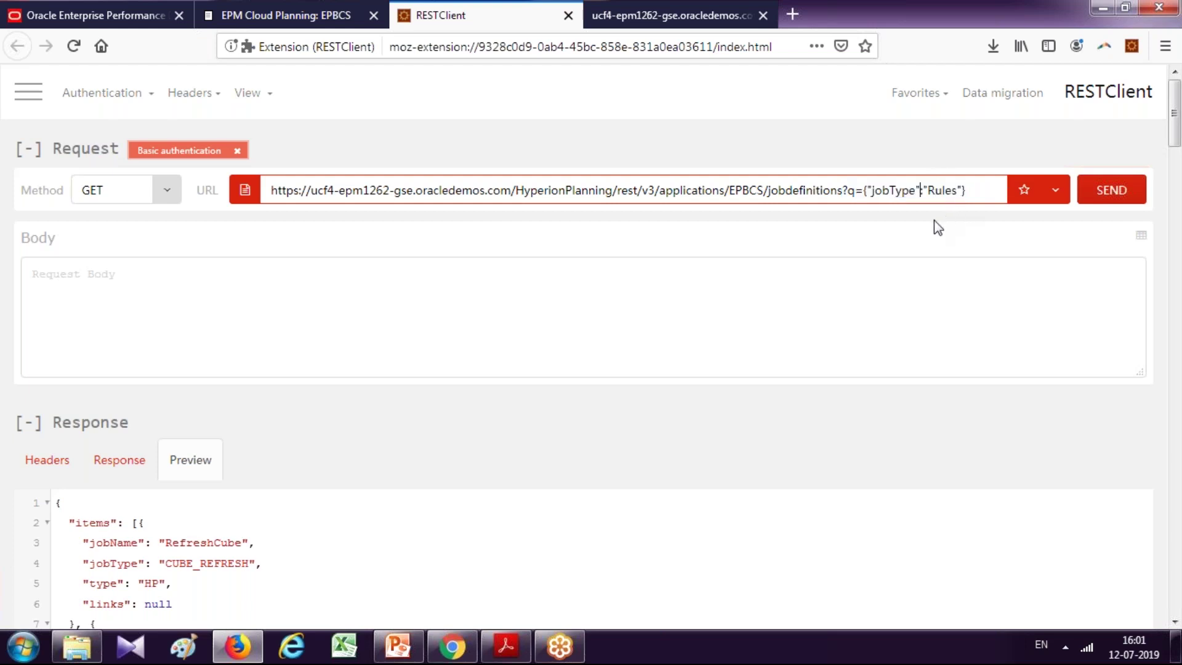
left_click(1134, 200)
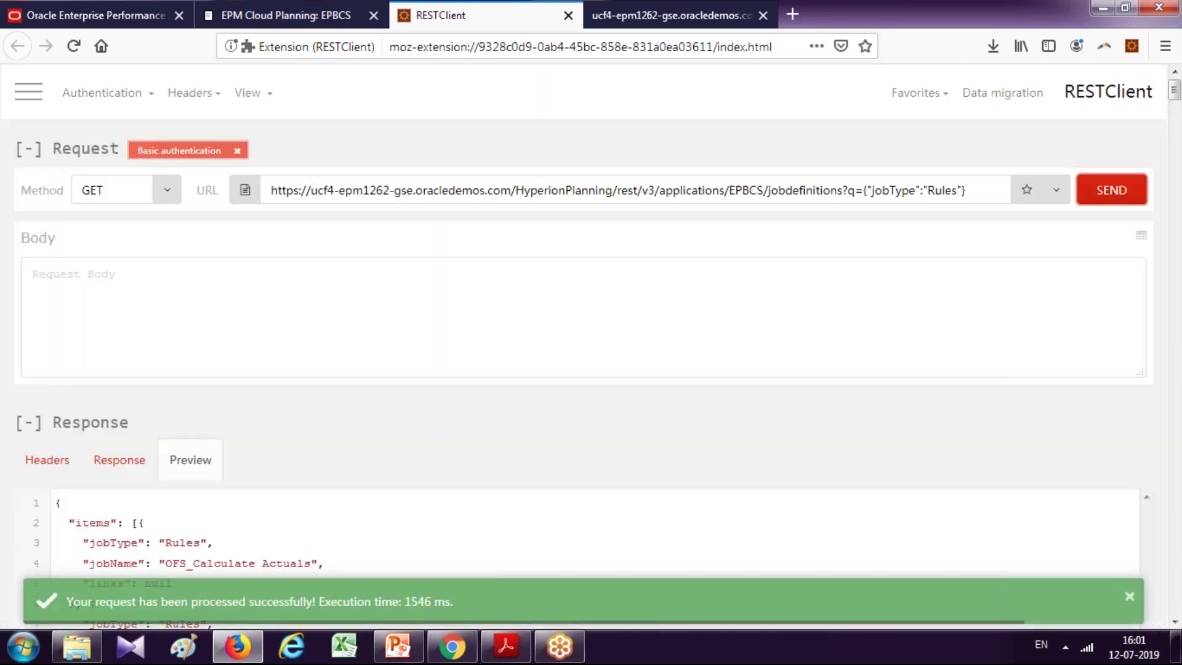
scroll(616, 400, "down", 3)
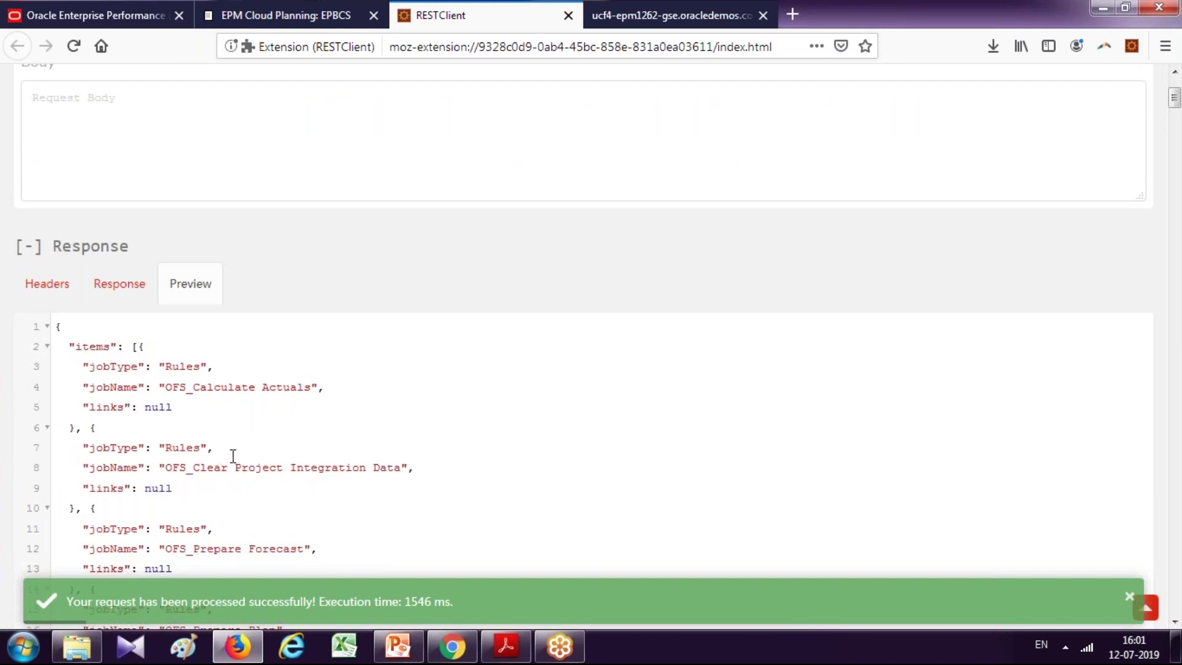
left_click_drag(212, 448, 37, 443)
left_click_drag(208, 528, 69, 528)
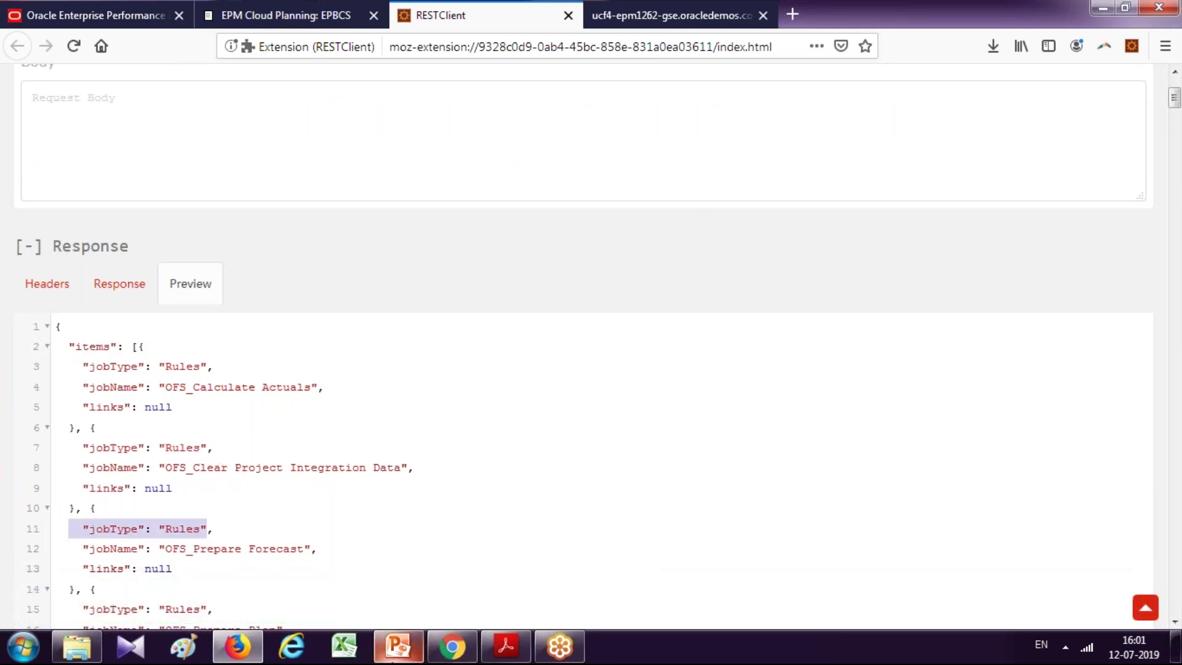
Return to PowerPoint and select the on-premises Vision/jobdefinitions?q={"jobType":"Rules"} URL under Example#6.
left_click(399, 646)
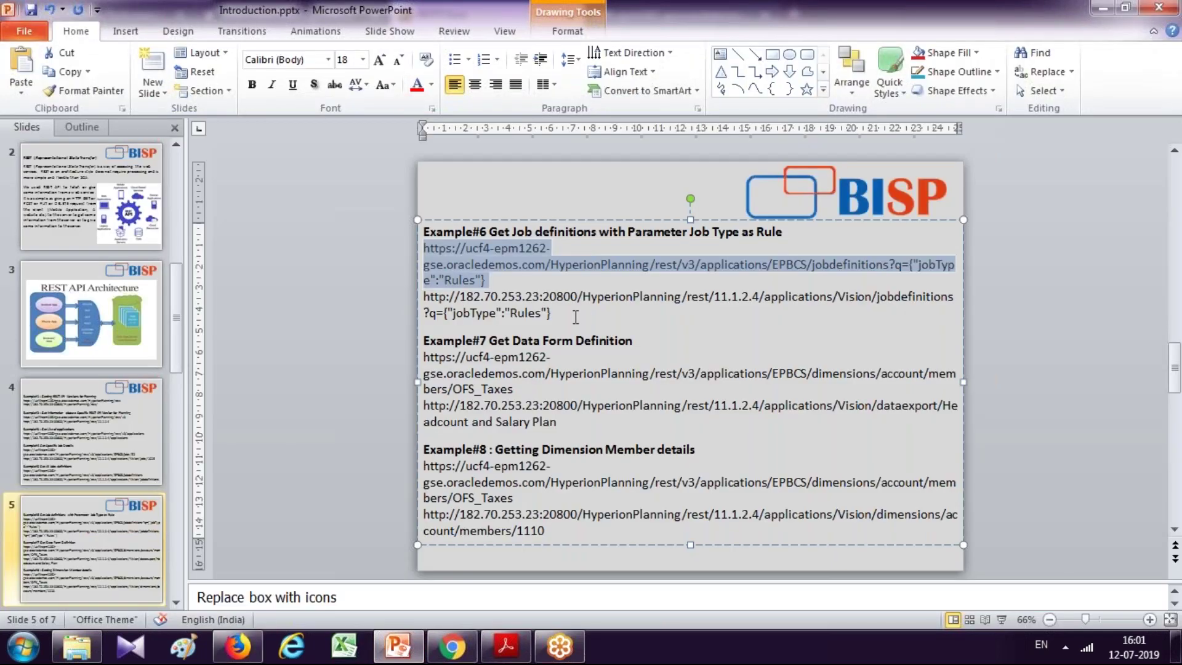
left_click_drag(553, 313, 422, 301)
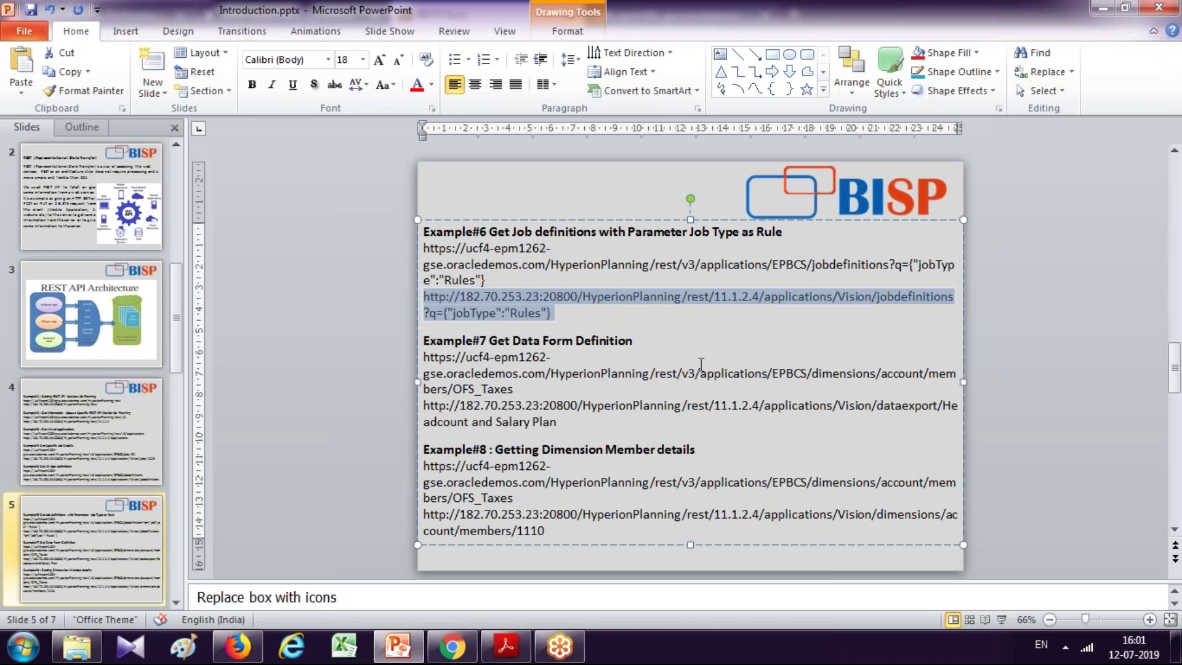
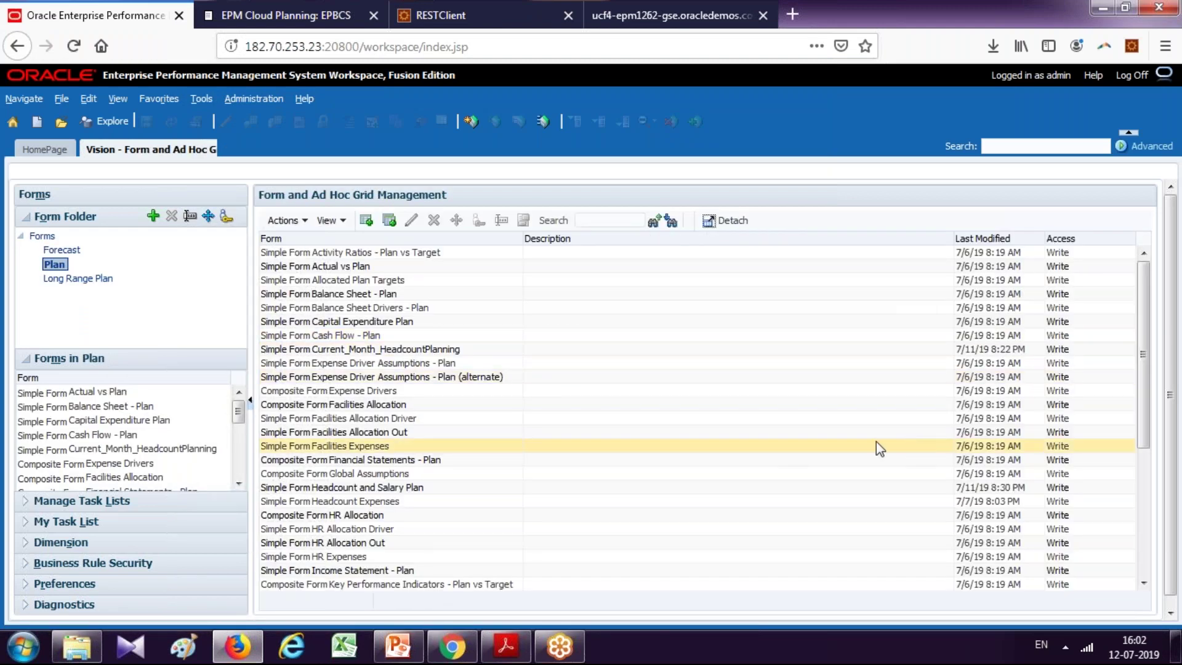
In EPM Workspace, open the Headcount and Salary Plan form from the Vision application's Plan folder.
left_click_drag(238, 411, 241, 458)
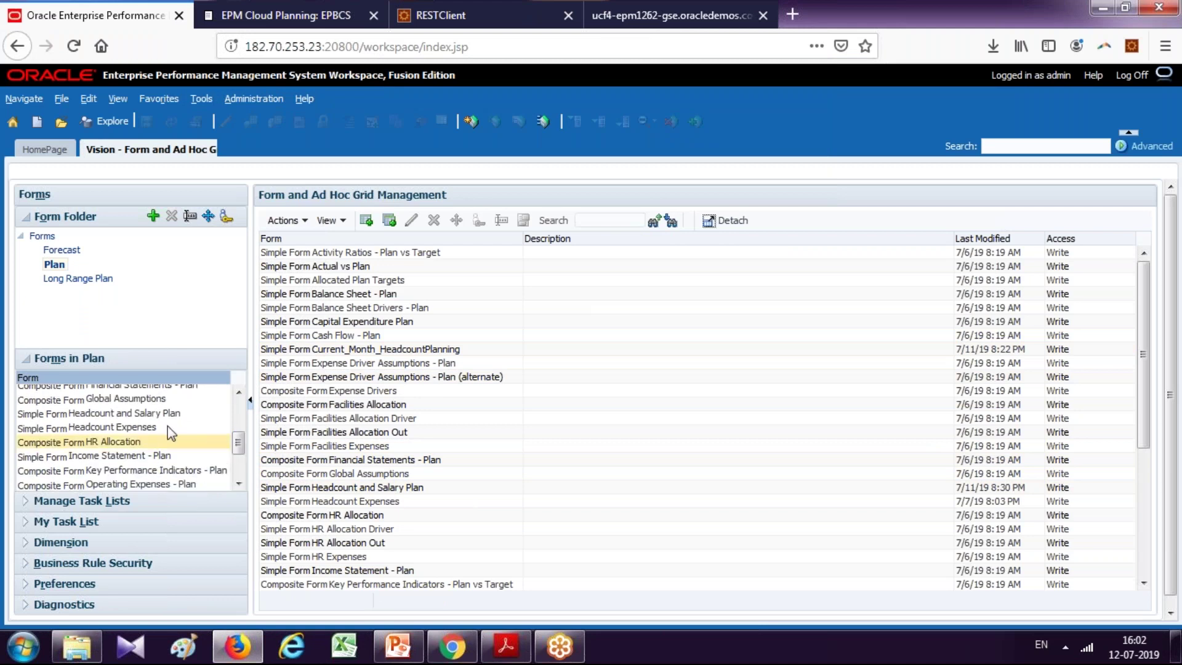
left_click(123, 413)
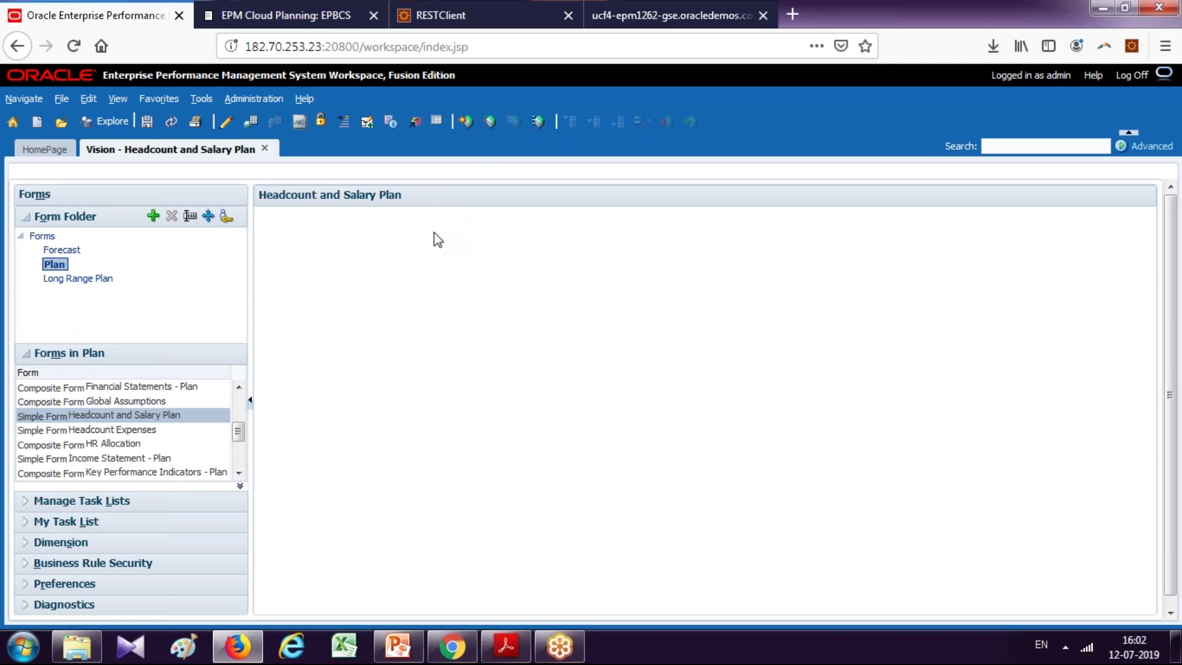
Switch to PowerPoint and copy the on-premises Vision/dataexport/Headcount and Salary Plan URL under Example#7.
key("alt+Tab")
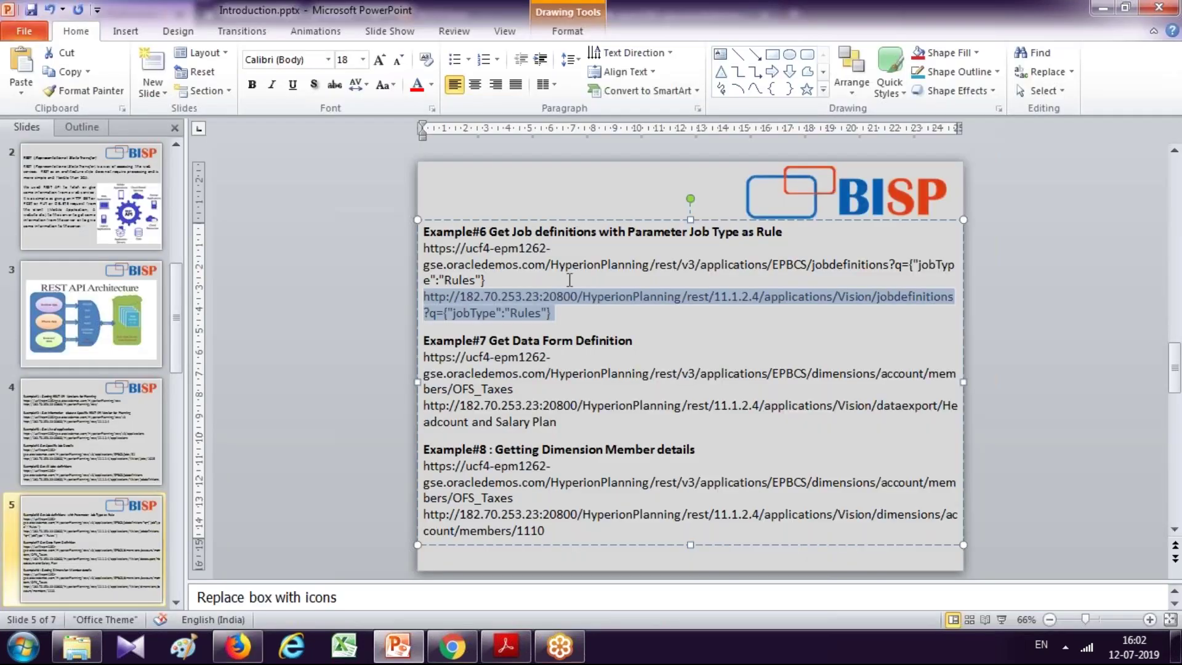
left_click(542, 389)
left_click(803, 406)
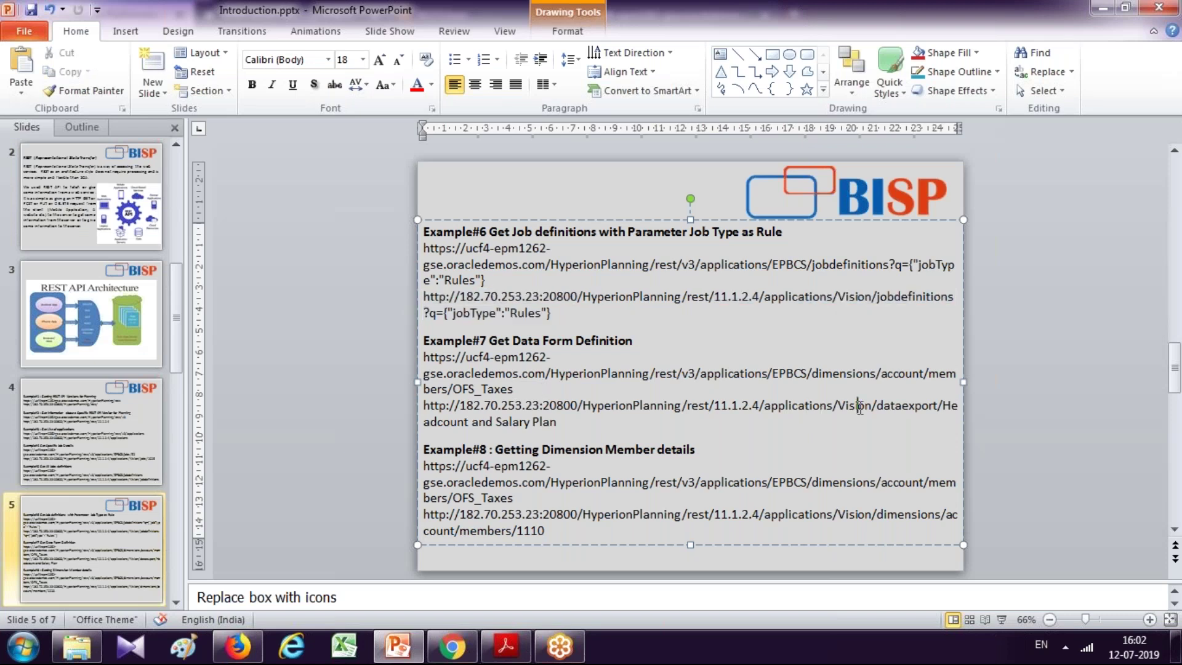
left_click_drag(559, 422, 383, 410)
key("ctrl+c")
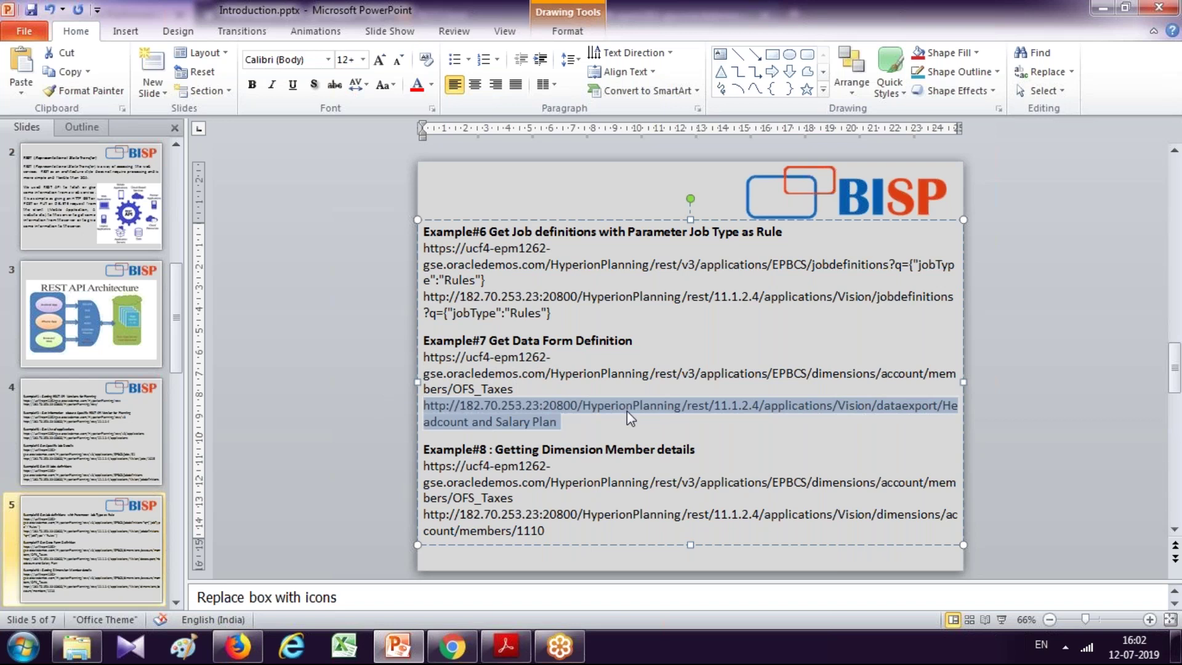
key("alt+Tab")
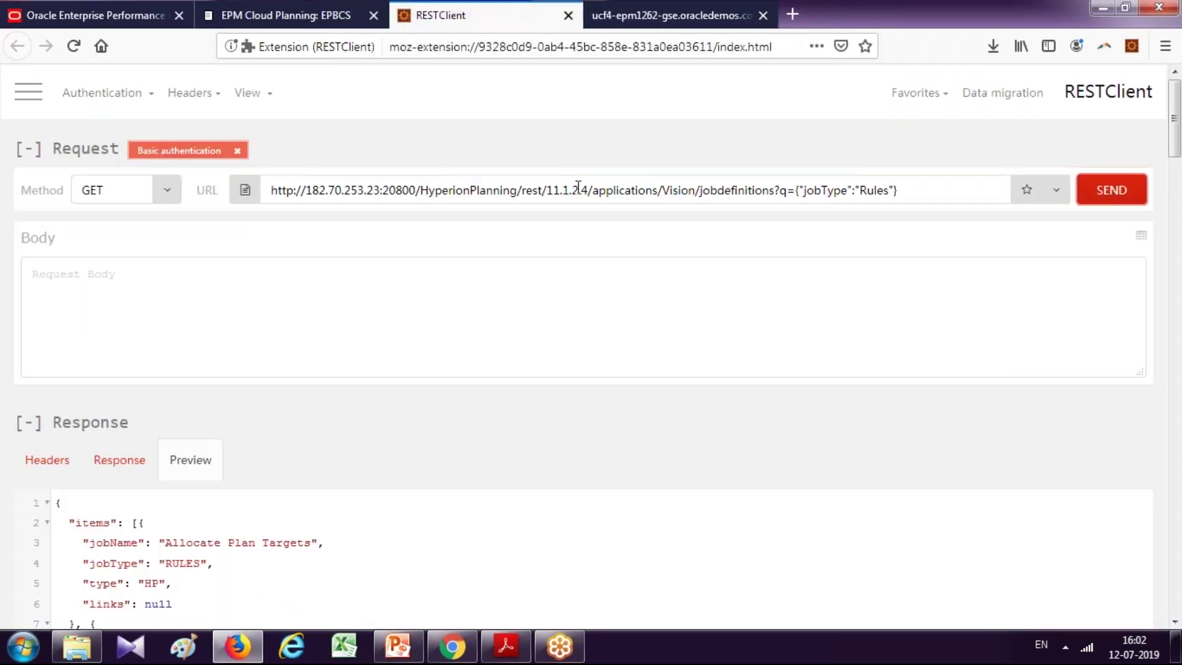
key("ctrl+a")
left_click(799, 226)
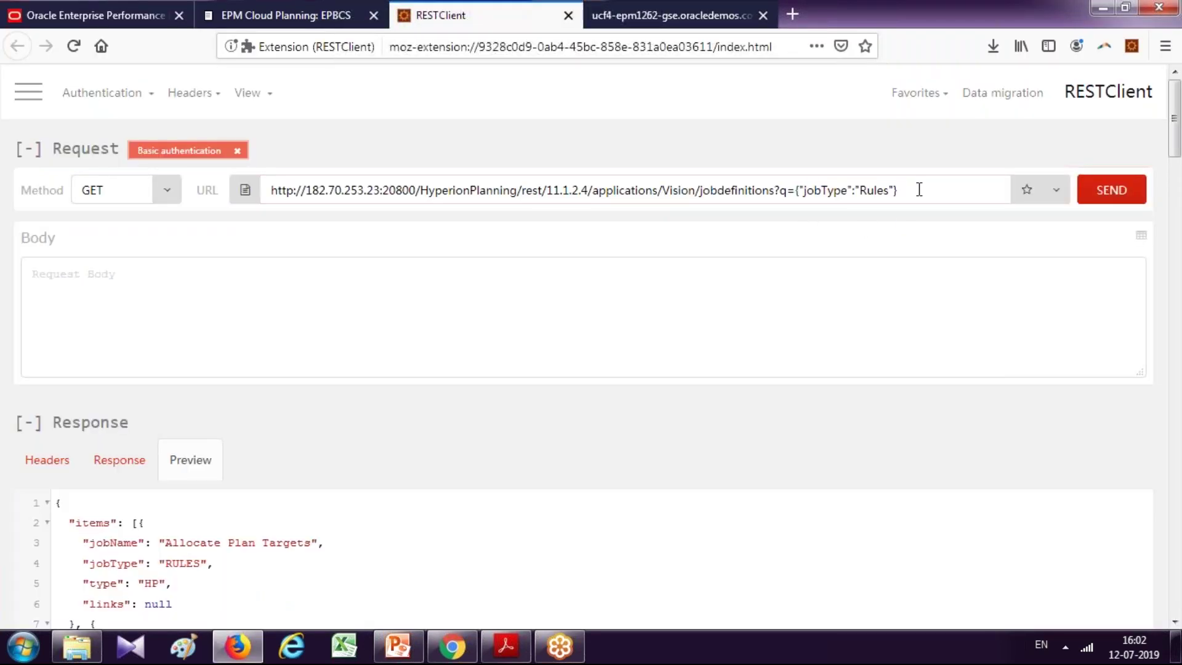
left_click_drag(918, 188, 9, 189)
key("BackSpace")
key("alt+Tab")
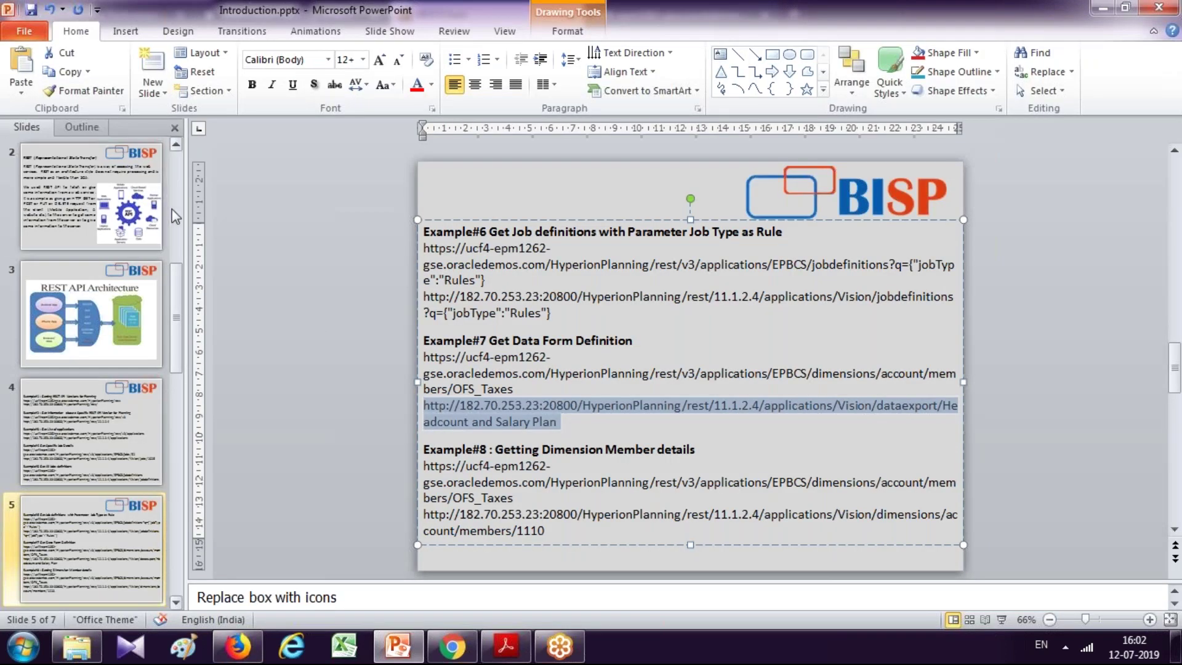
key("alt+Tab")
key("ctrl+v")
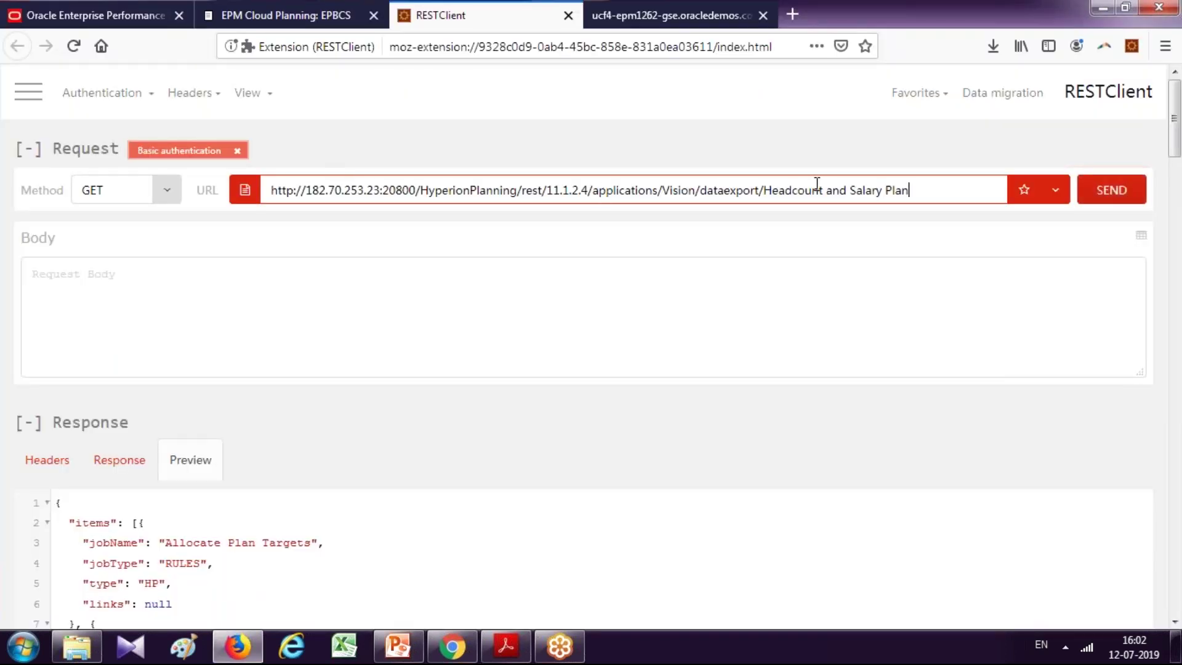
left_click(1111, 192)
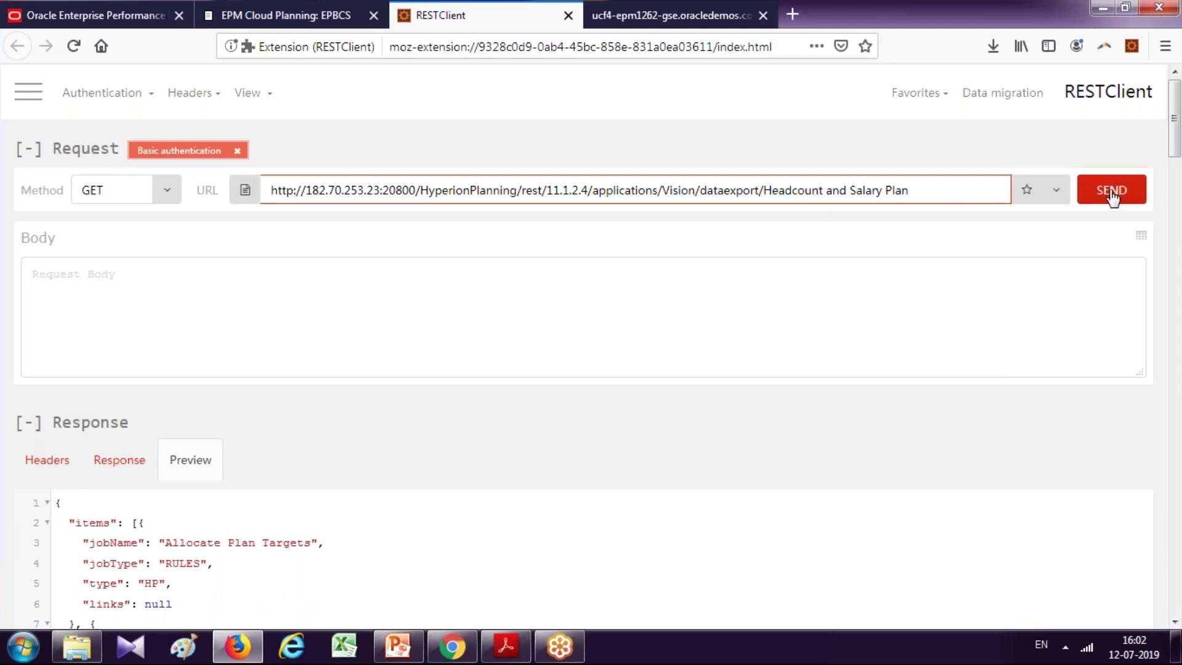
left_click(1111, 191)
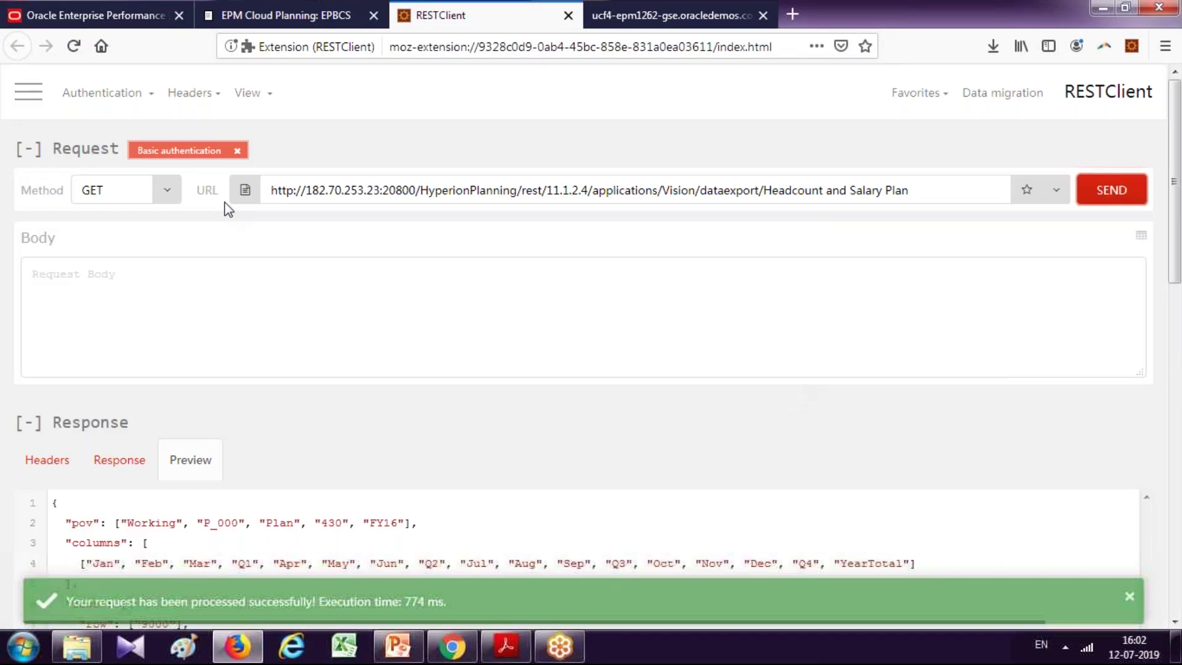
Examine the pov, columns and rows in the Headcount and Salary Plan data export response.
scroll(503, 484, "down", 1)
scroll(70, 258, "down", 5)
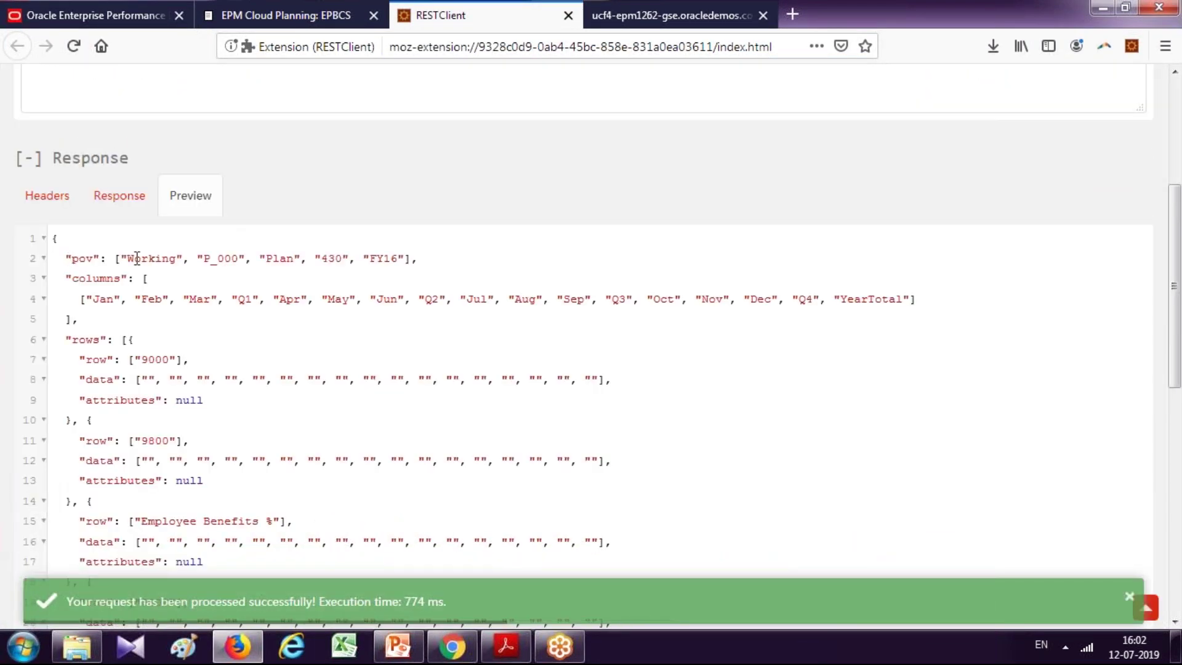
left_click_drag(71, 259, 265, 258)
left_click(75, 289)
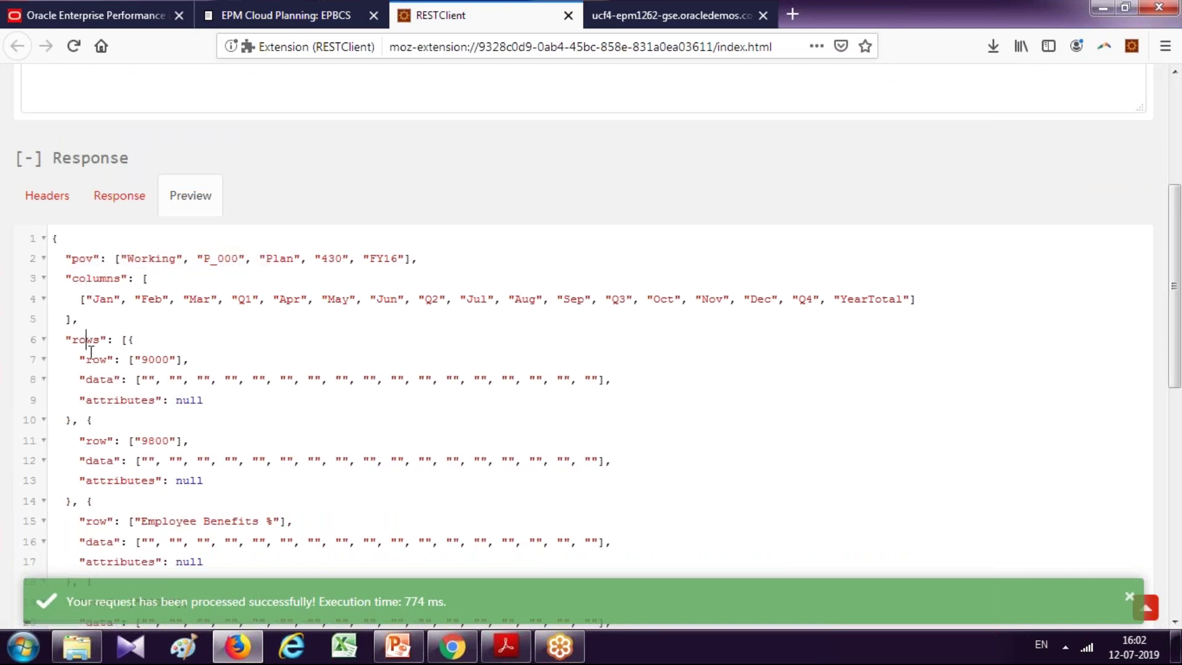
scroll(127, 394, "down", 2)
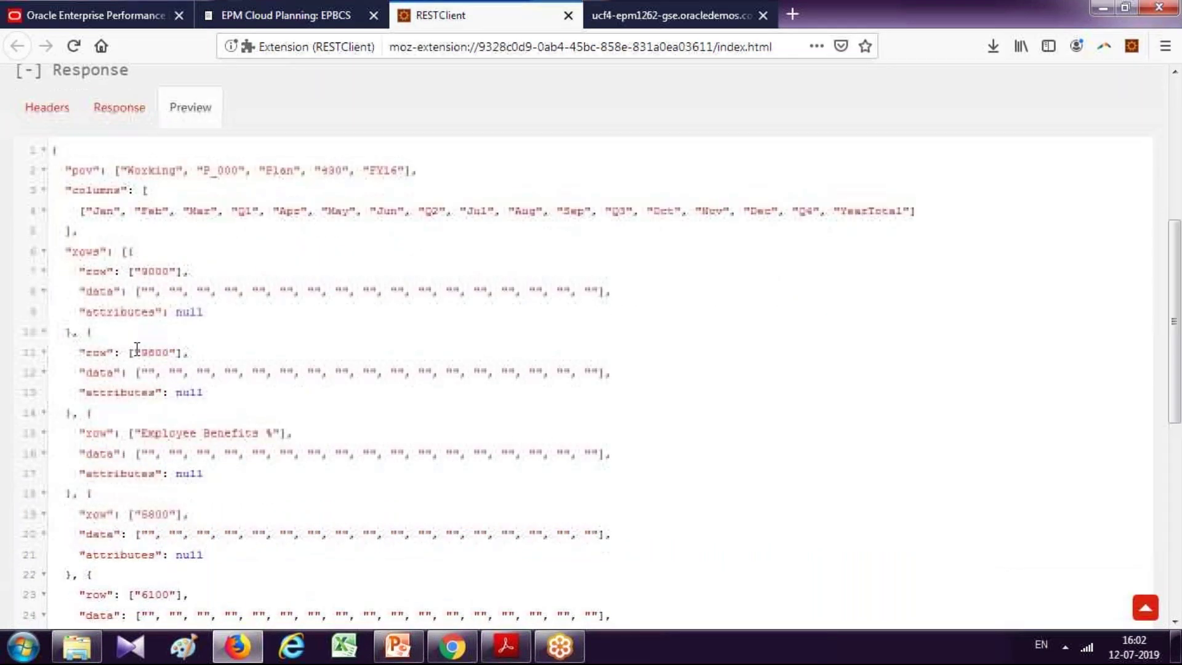
scroll(158, 455, "down", 3)
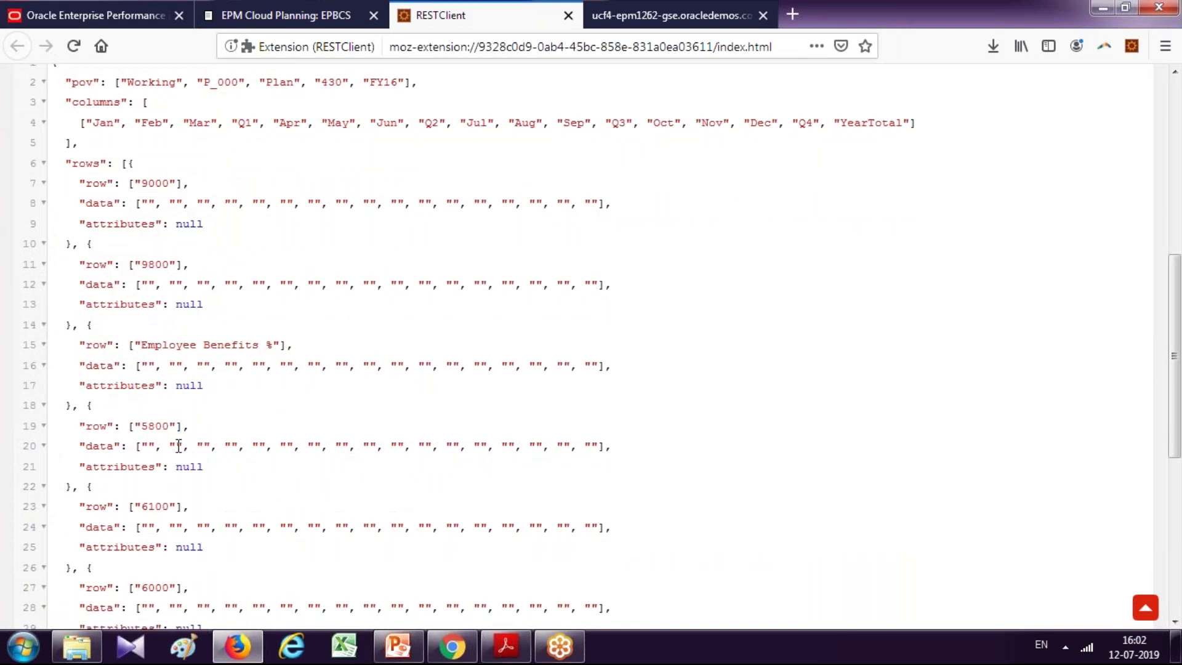
scroll(175, 442, "down", 2)
scroll(170, 482, "down", 4)
scroll(170, 482, "up", 6)
scroll(87, 77, "up", 2)
Switch to PowerPoint and copy the cloud EPBCS/dimensions/account/members/OFS_Taxes URL under Example#8.
left_click(398, 645)
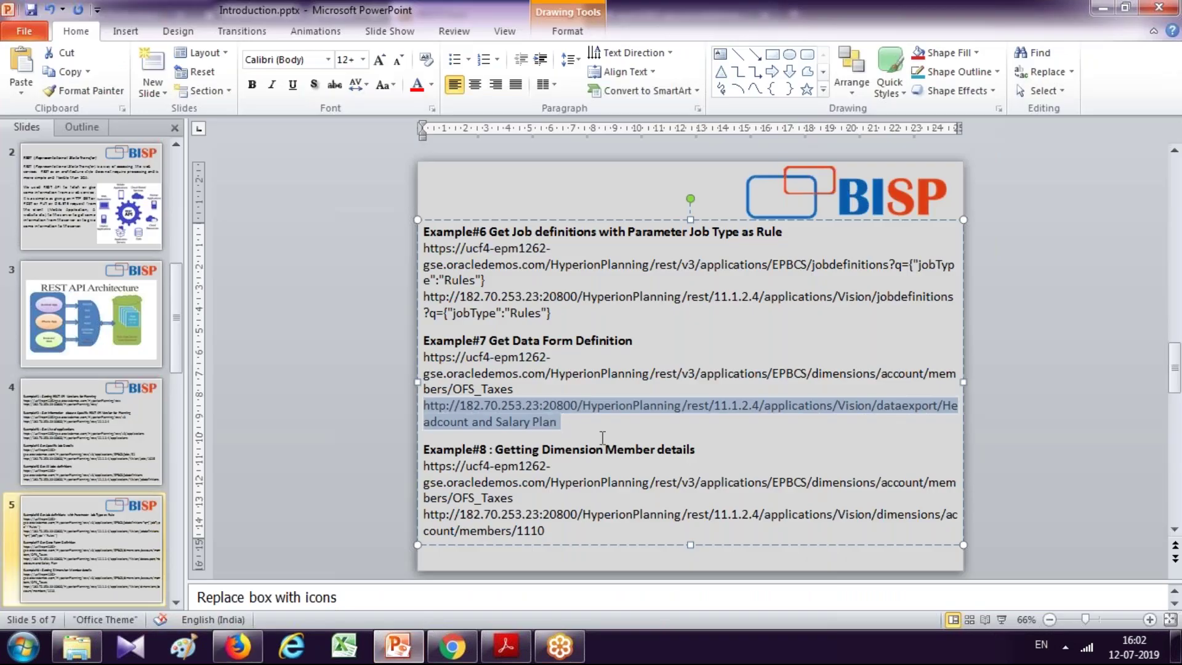
left_click(578, 405)
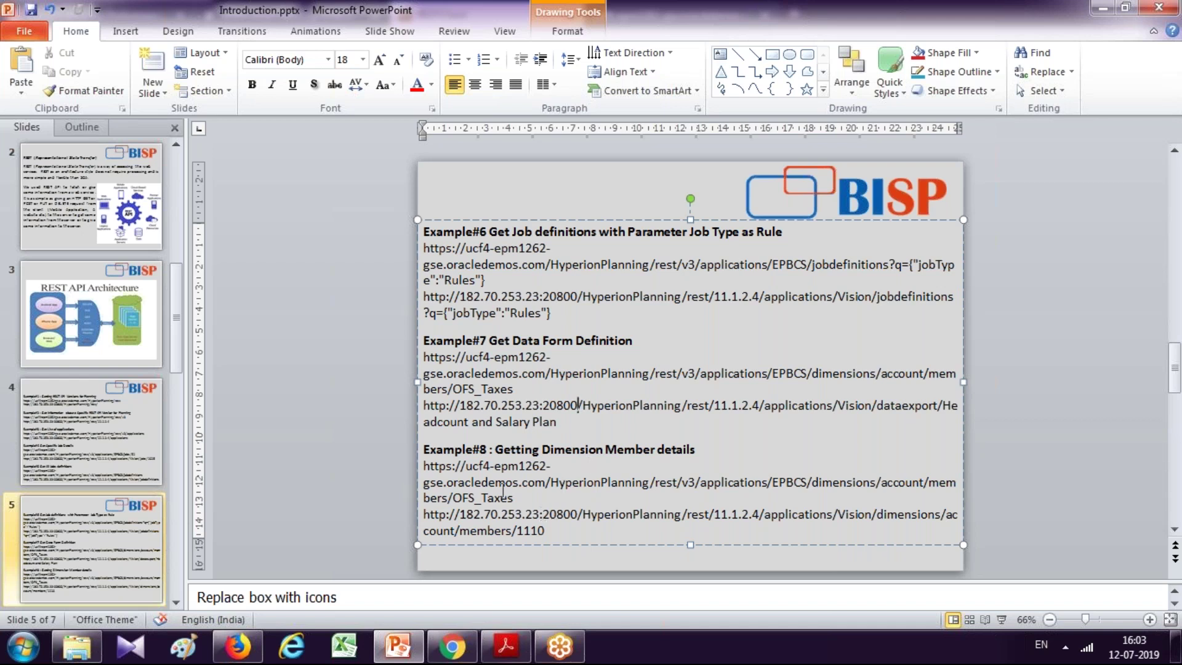
left_click_drag(516, 498, 695, 450)
key("ctrl+c")
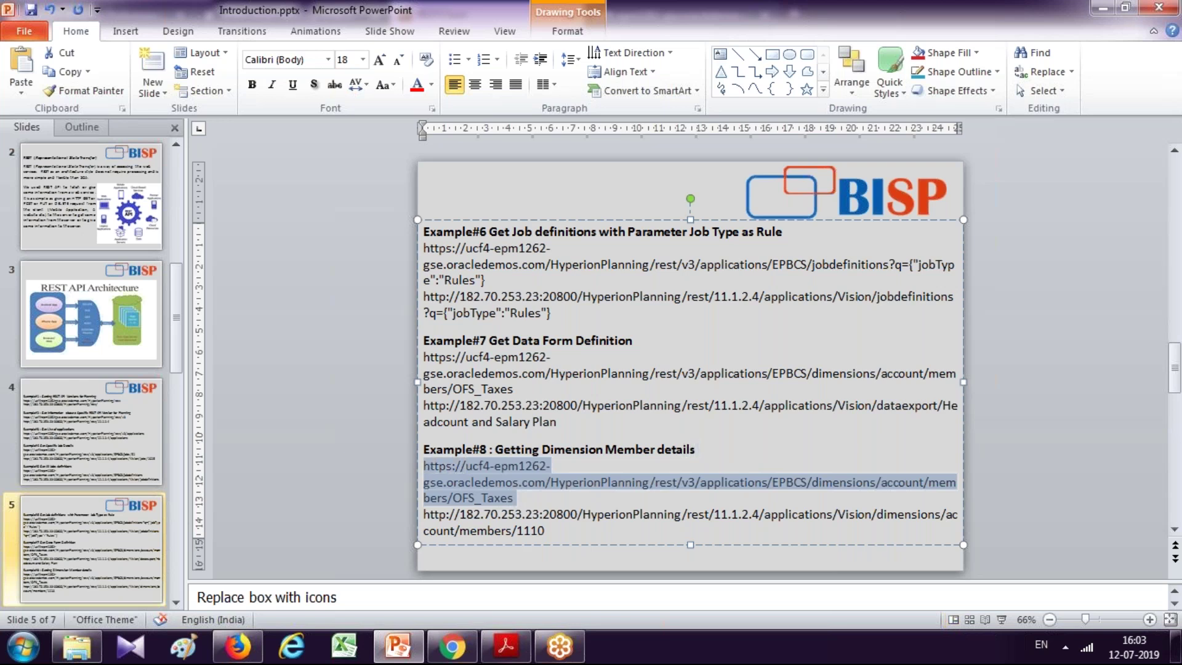
key("alt+Tab")
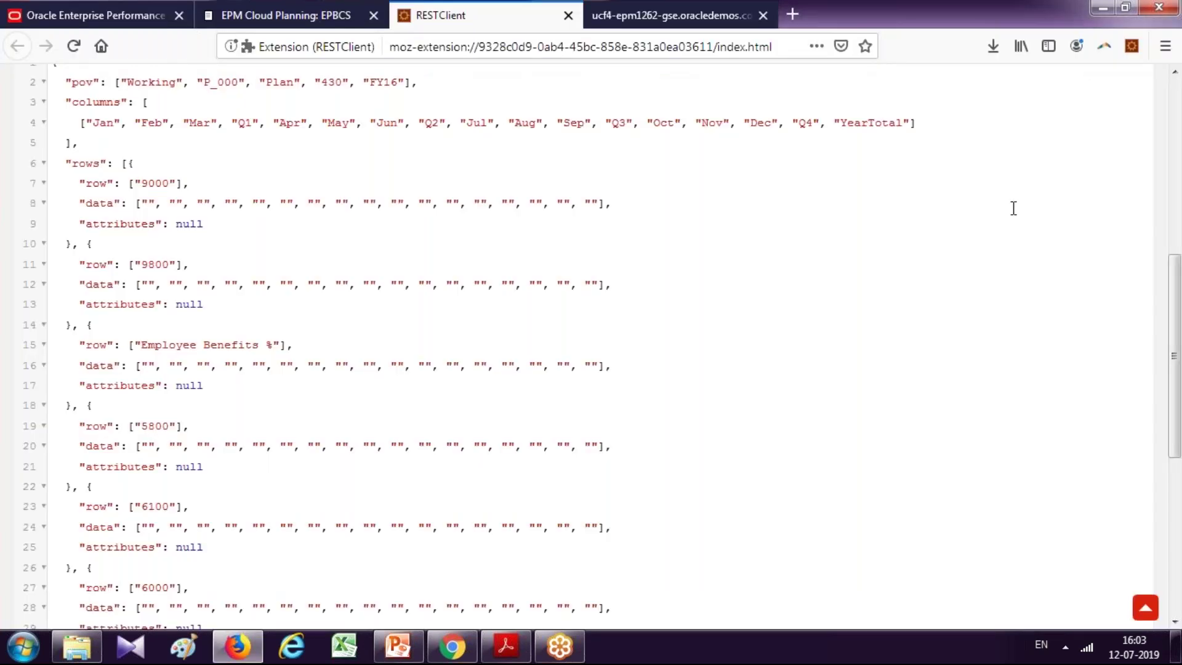
scroll(1175, 92, "up", 10)
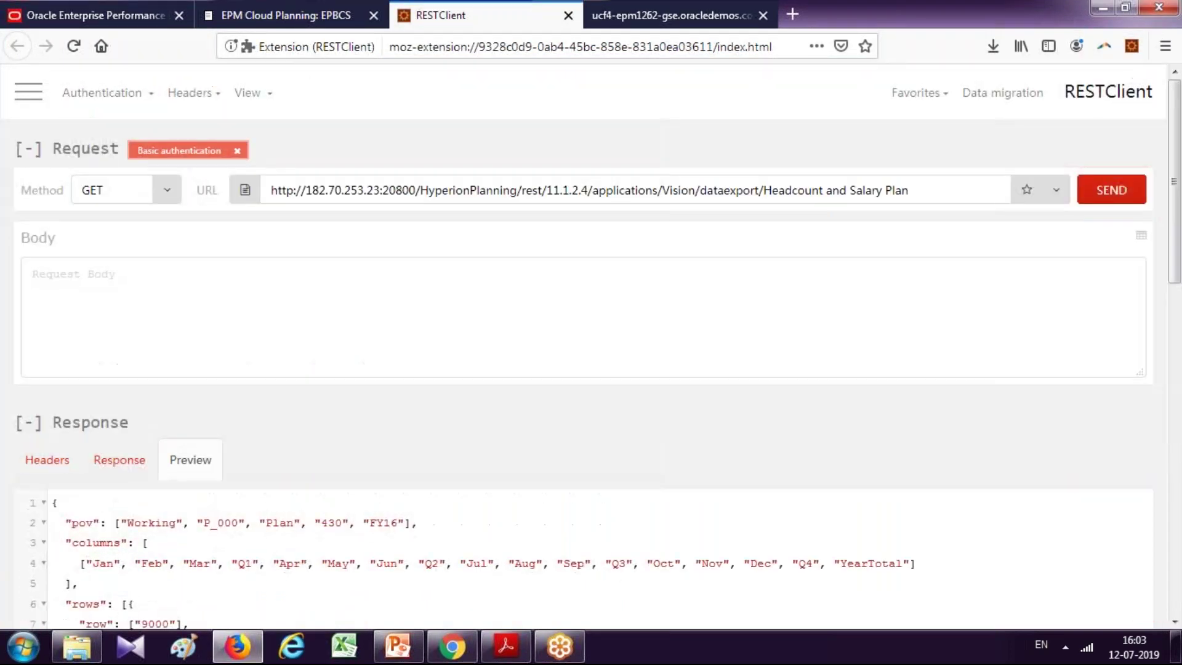
triple_click(681, 192)
key("ctrl+v")
left_click(691, 190)
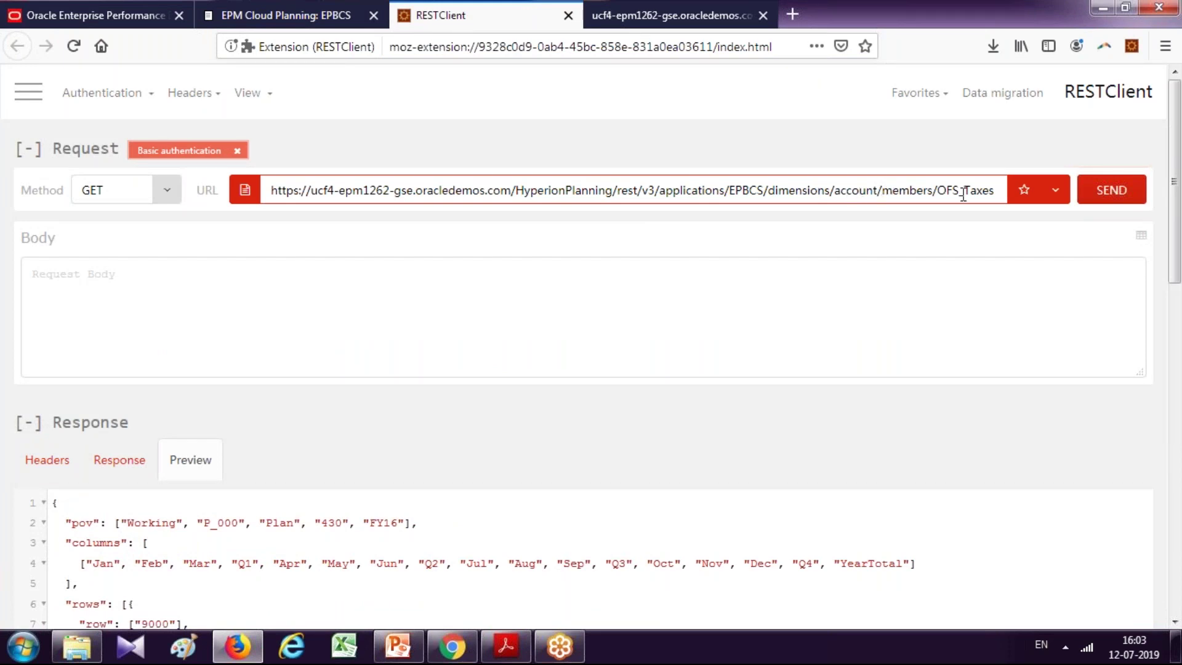
Copy the member name OFS_Taxes from the request URL and send the GET request for its details.
left_click_drag(937, 188, 994, 186)
key("ctrl+c")
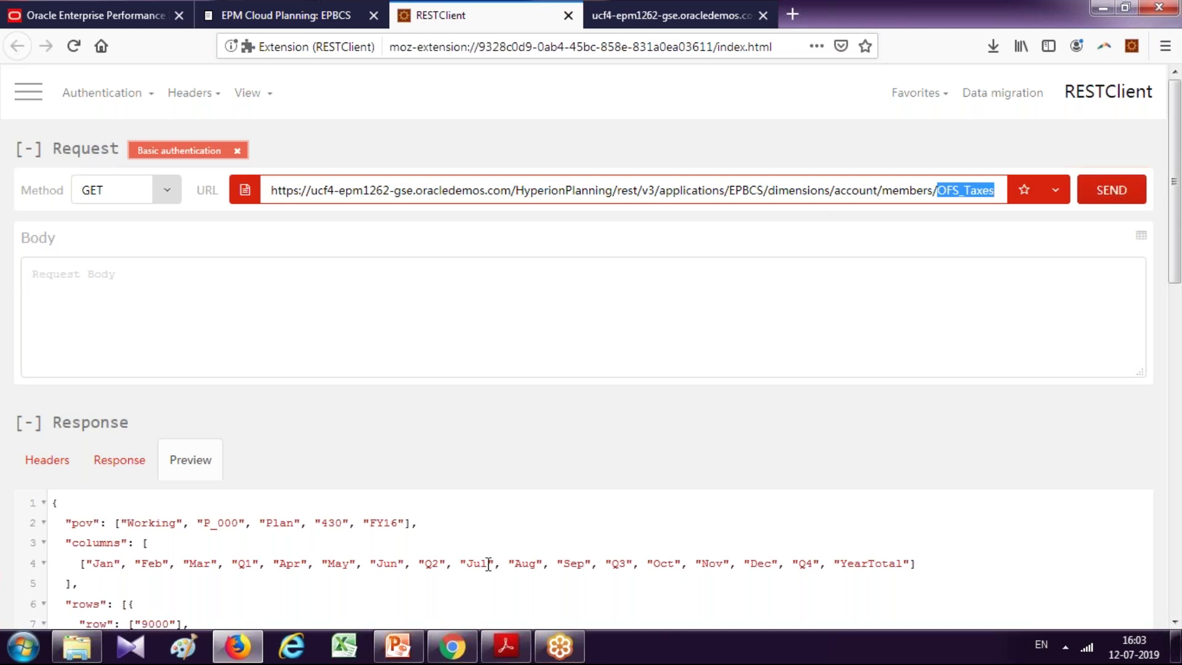
left_click(1116, 191)
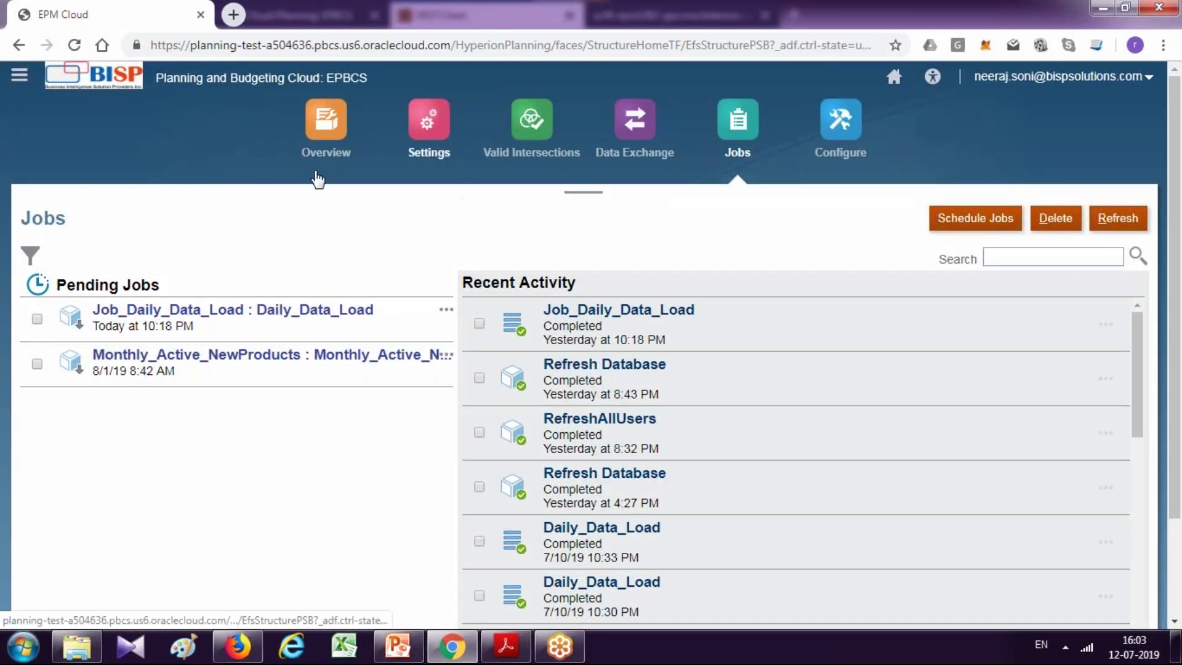
In Planning and Budgeting Cloud, open the Dimensions page and search the Account dimension by name for OFS_Taxes.
left_click(19, 74)
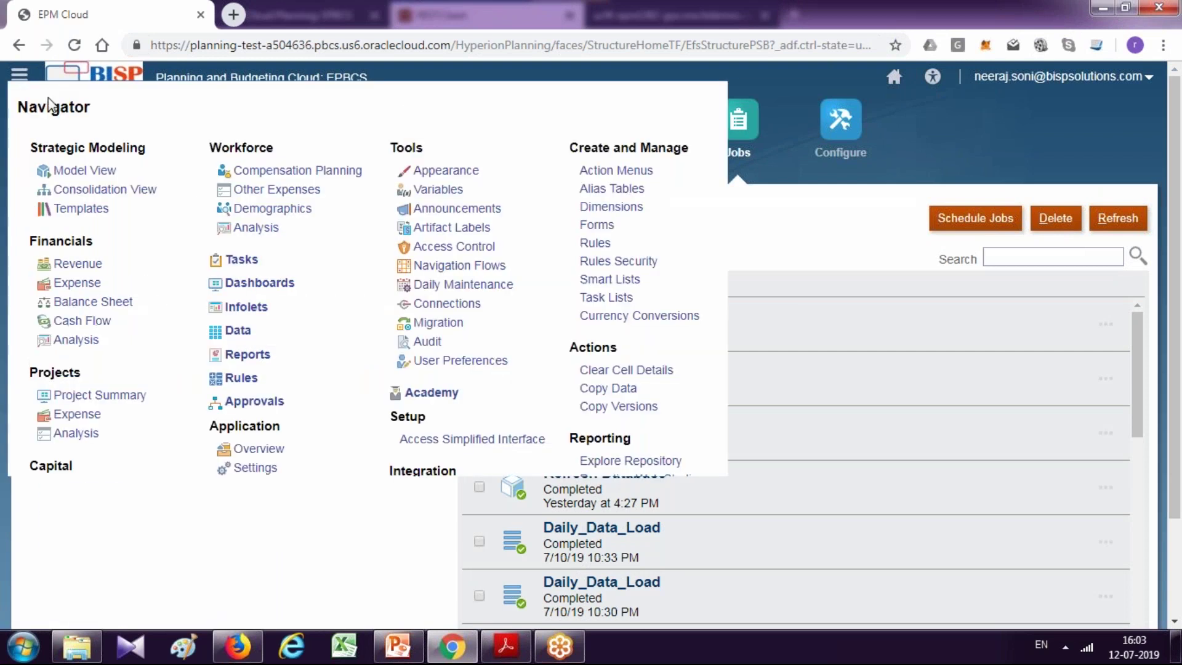
left_click(611, 208)
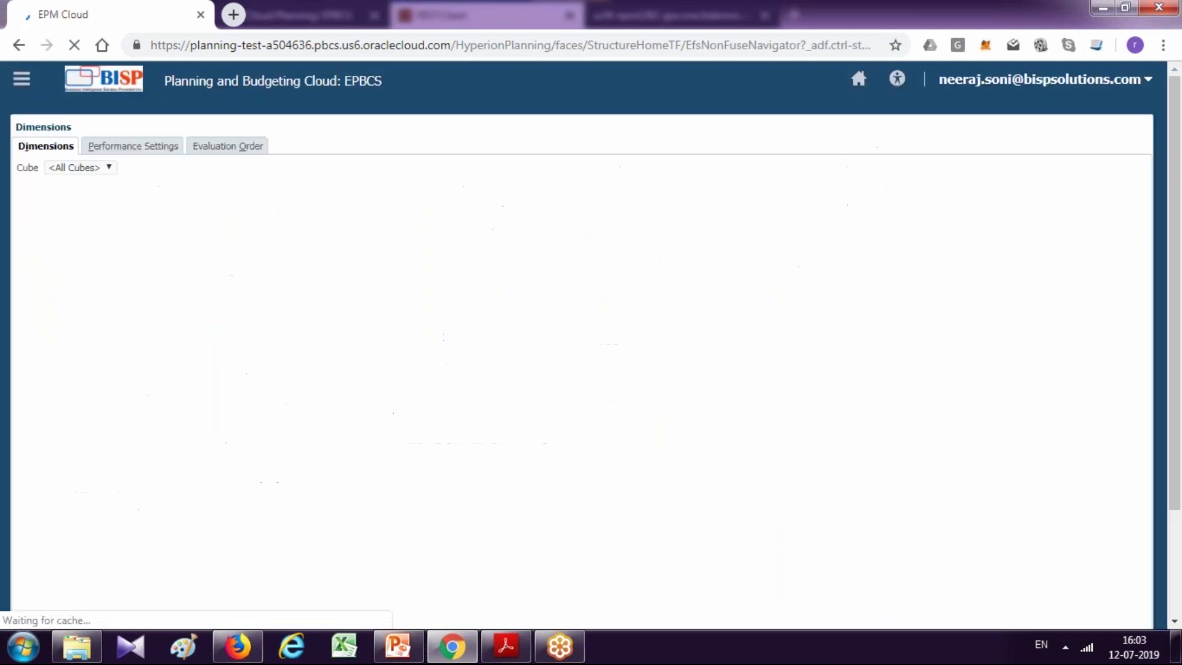
left_click(634, 167)
key("ctrl+v")
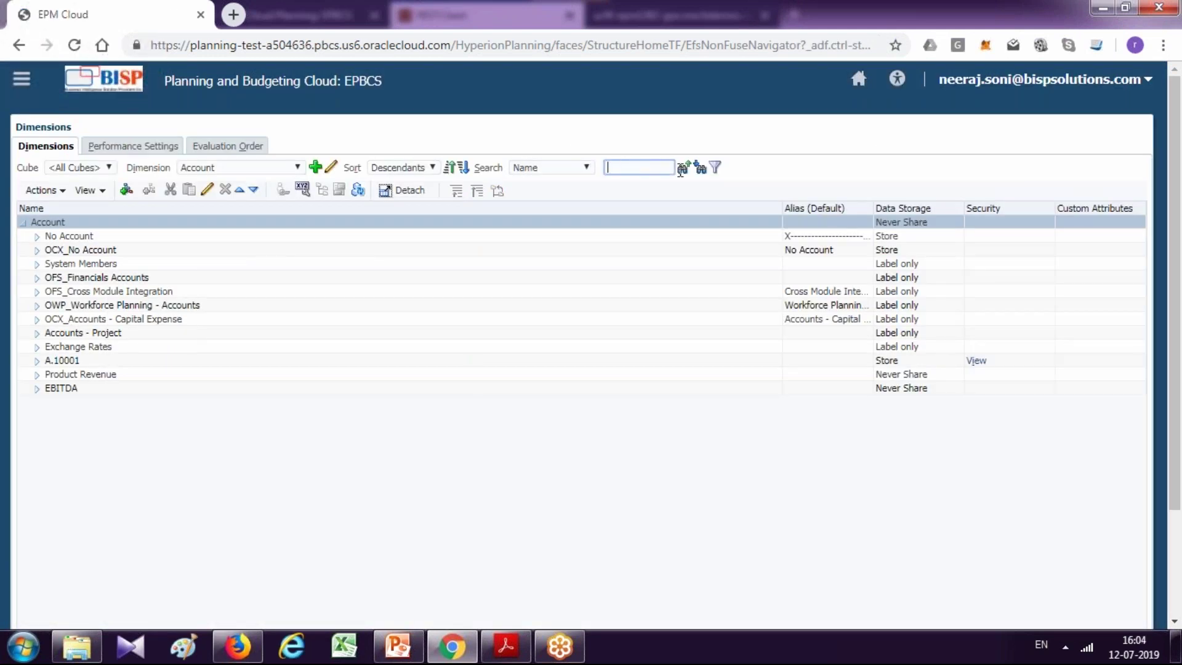
left_click(695, 173)
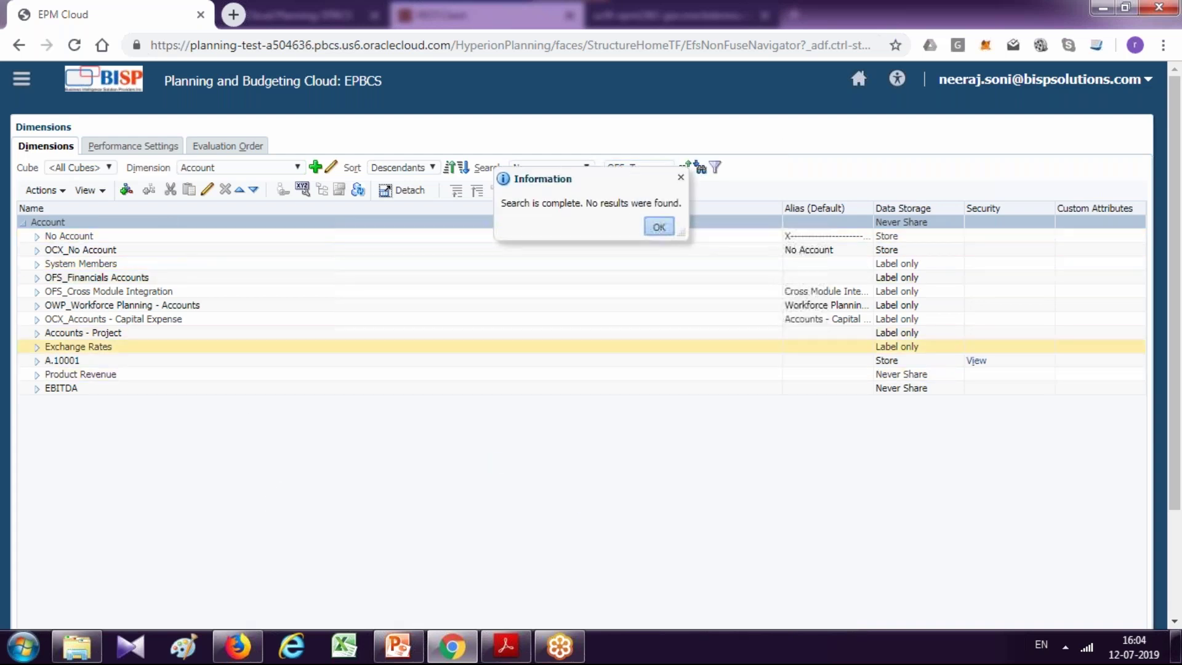
Dismiss the search message and repeat the OFS_Taxes search with the search type set to Both.
left_click(663, 225)
left_click(563, 169)
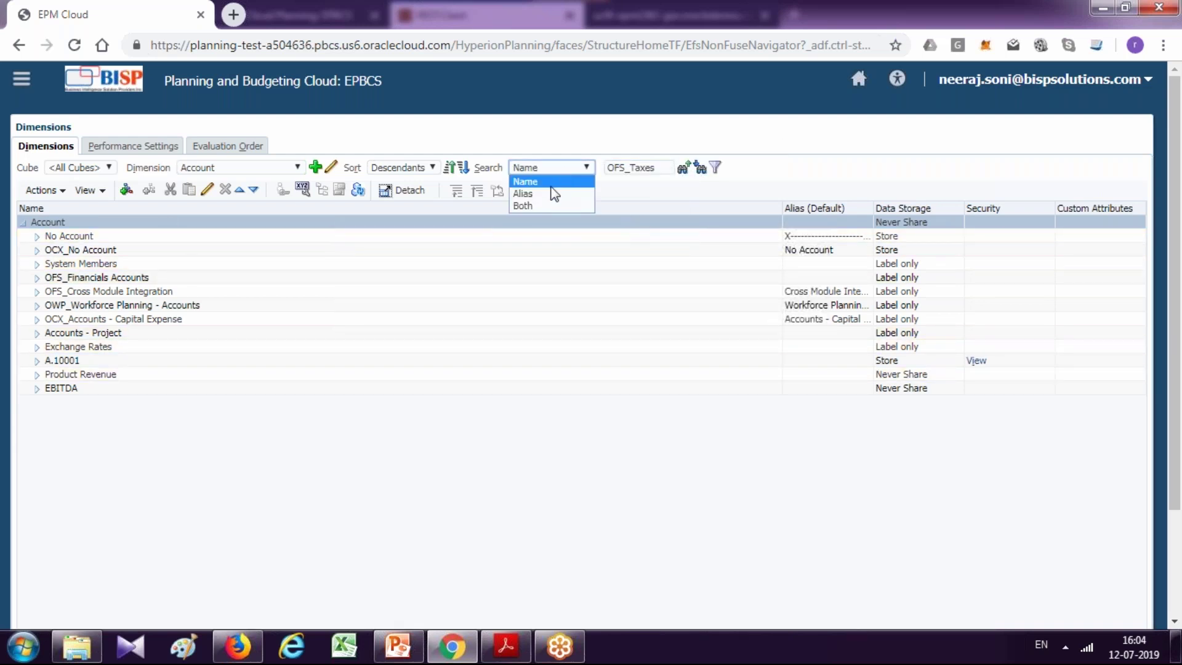
left_click(542, 205)
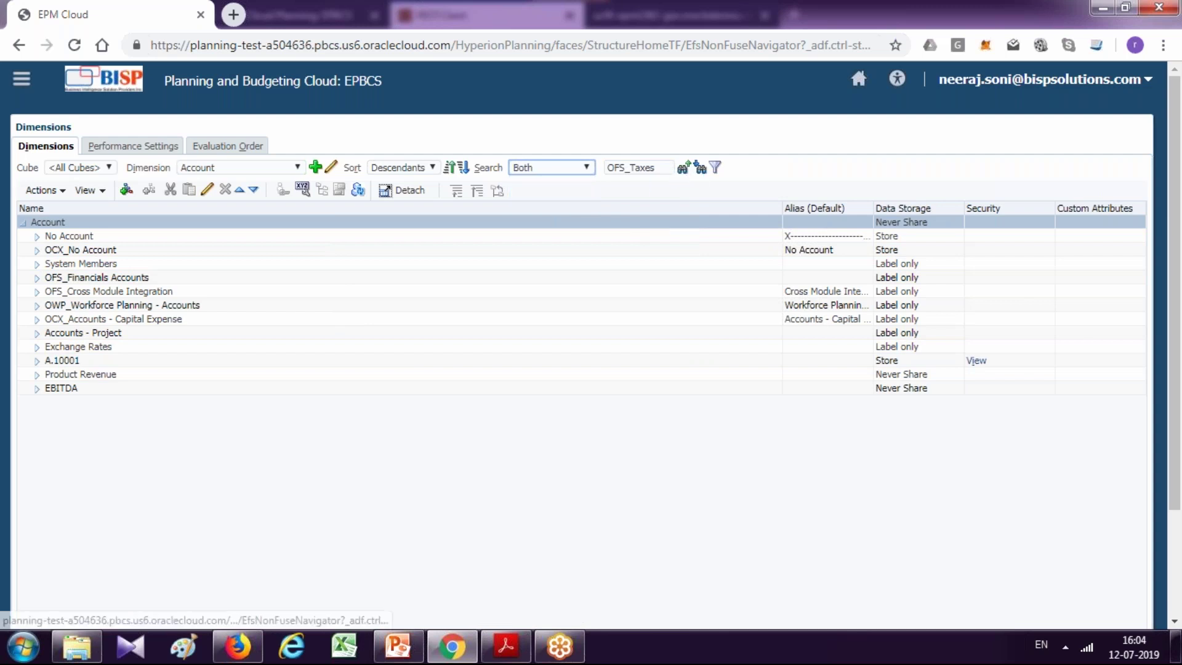
left_click(701, 170)
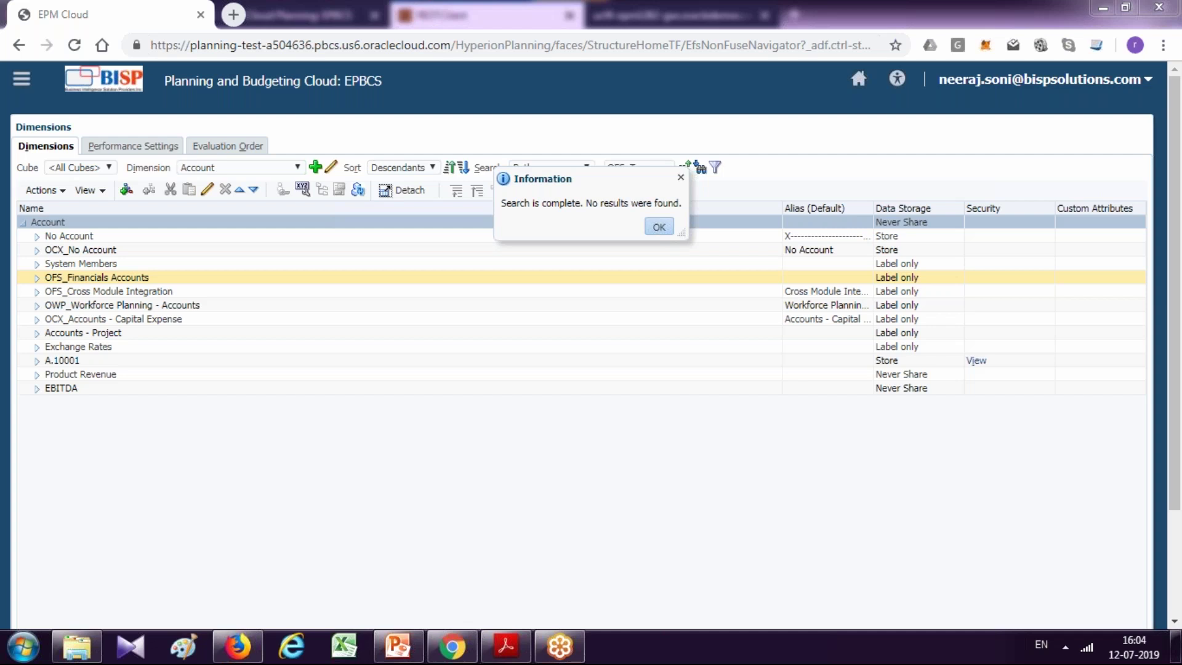
Switch back to RESTClient and examine the data storage, dimension name, used-in cube and data type in the OFS_Taxes member response.
key("alt+Tab")
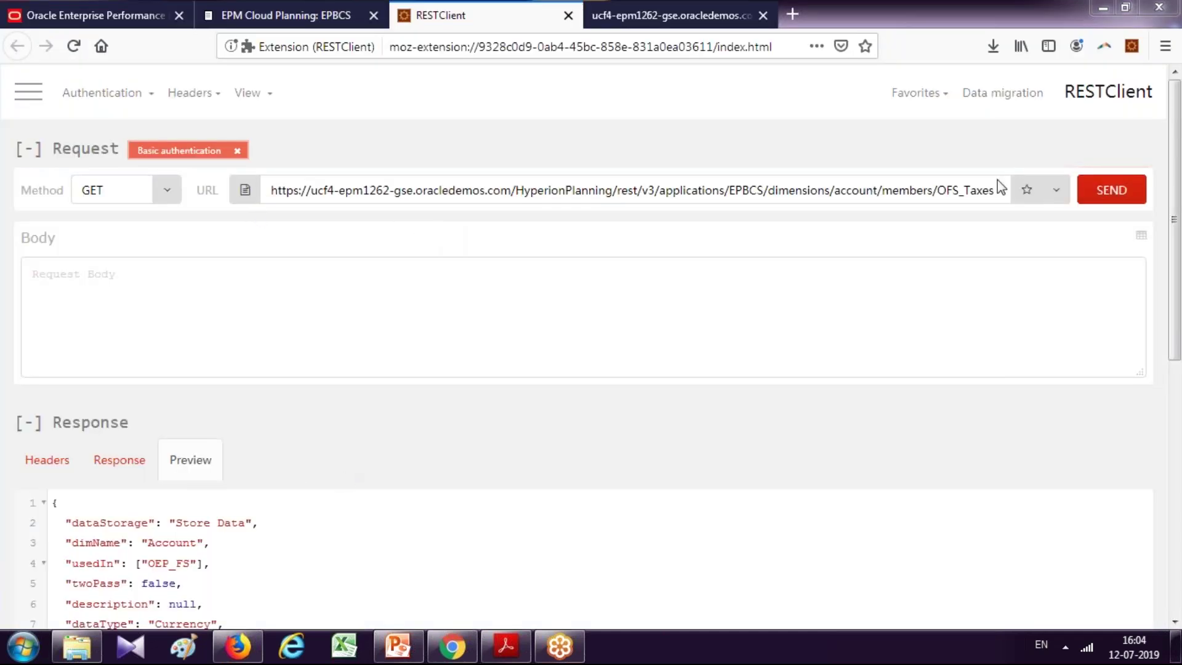
left_click_drag(174, 522, 330, 520)
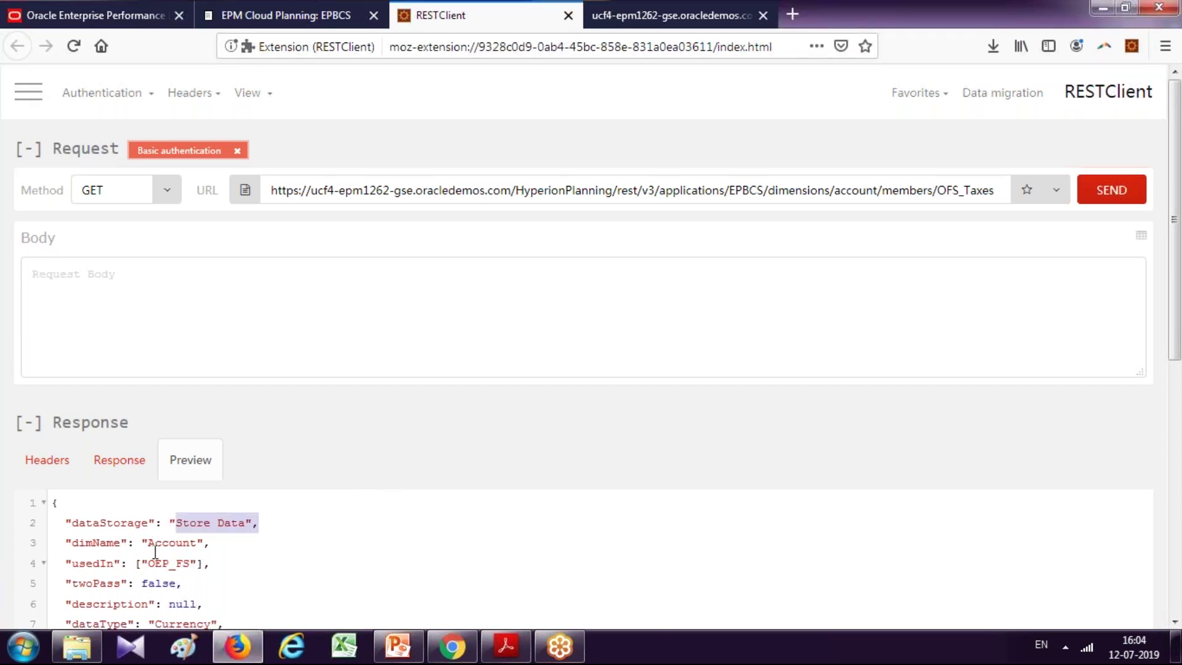
left_click(171, 562)
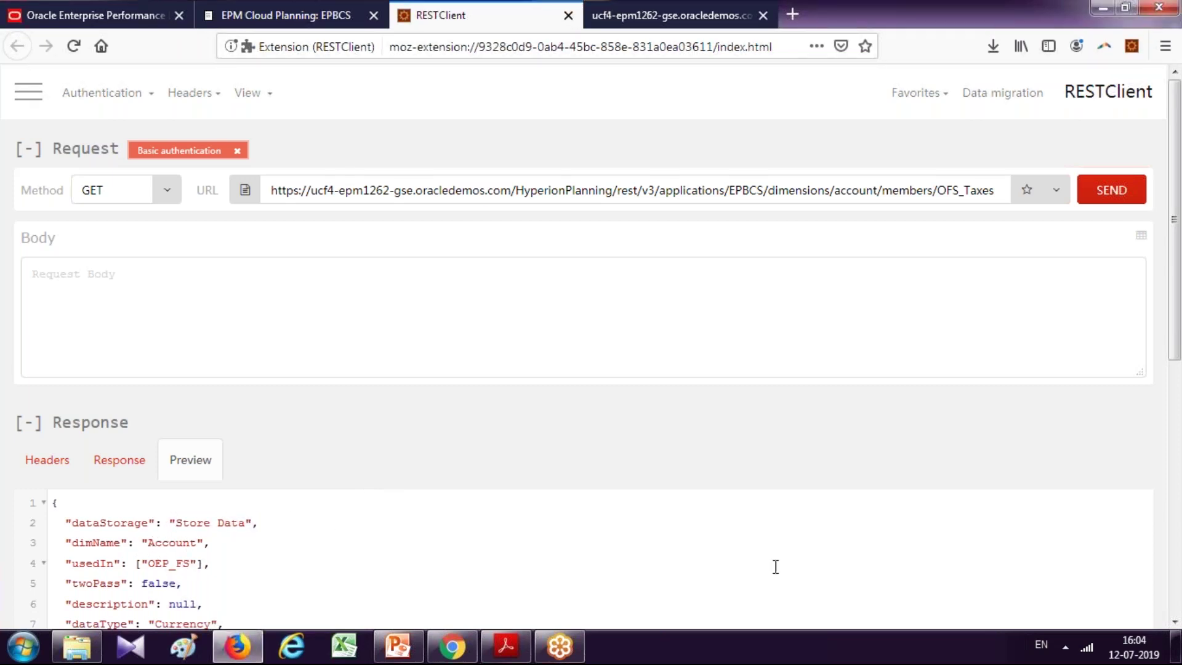
scroll(285, 581, "down", 3)
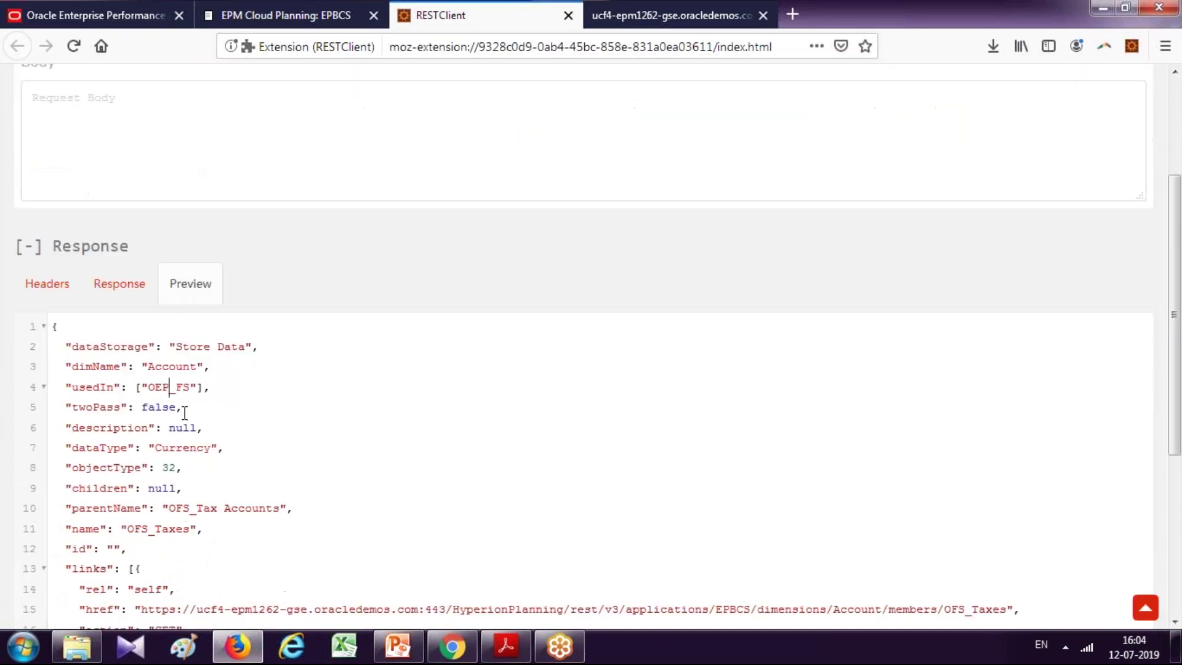
left_click_drag(224, 449, 37, 373)
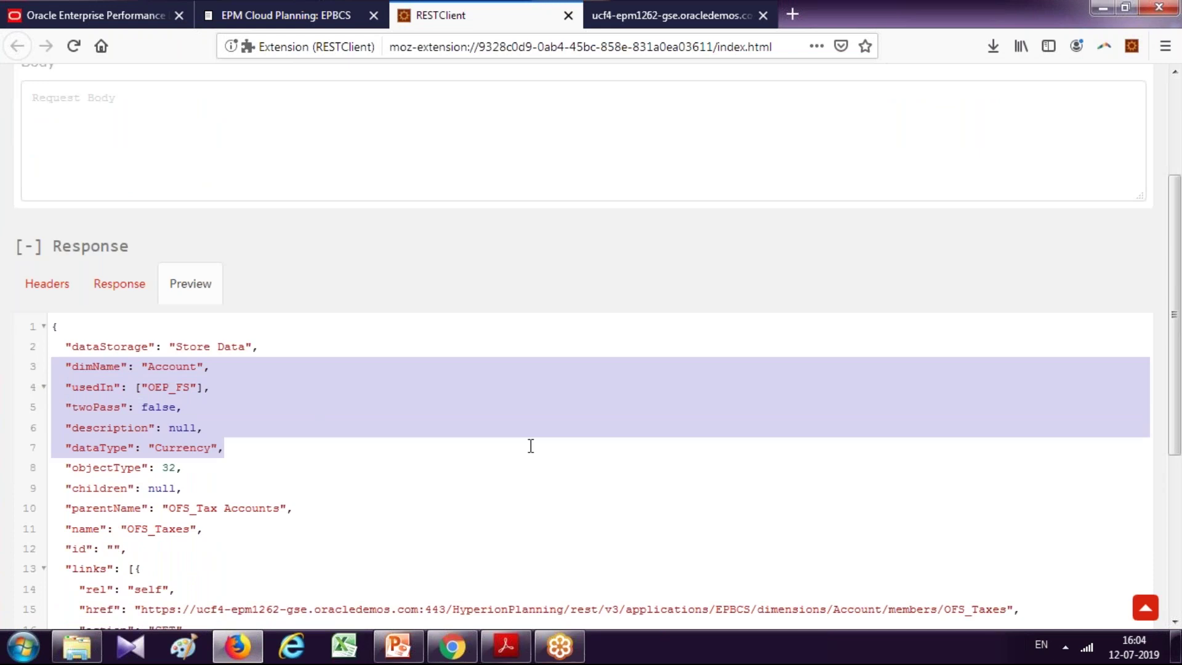
left_click(1174, 102)
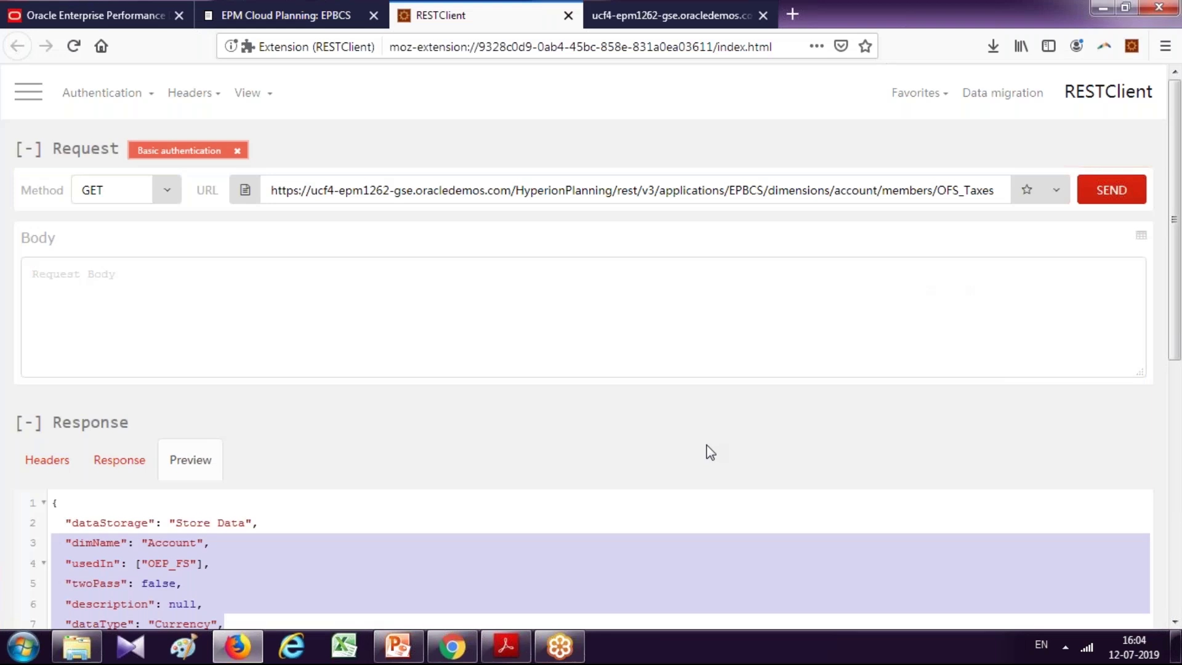
Switch to PowerPoint and show the Example#9 Download Snapshots slide.
left_click(397, 647)
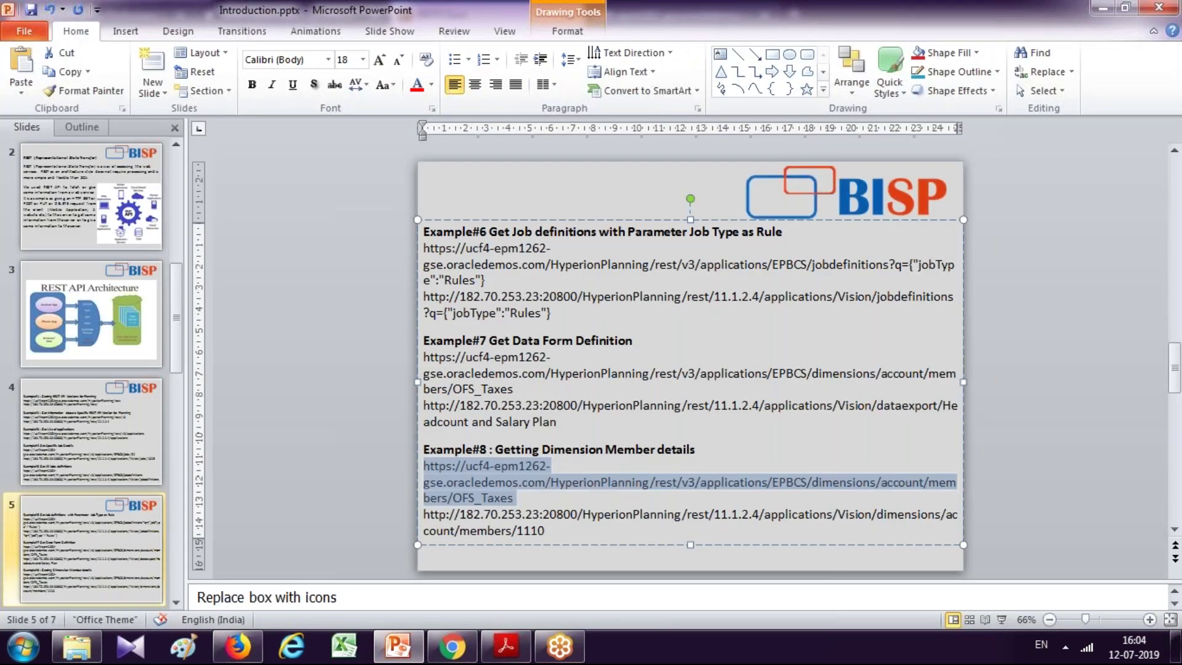
left_click(74, 533)
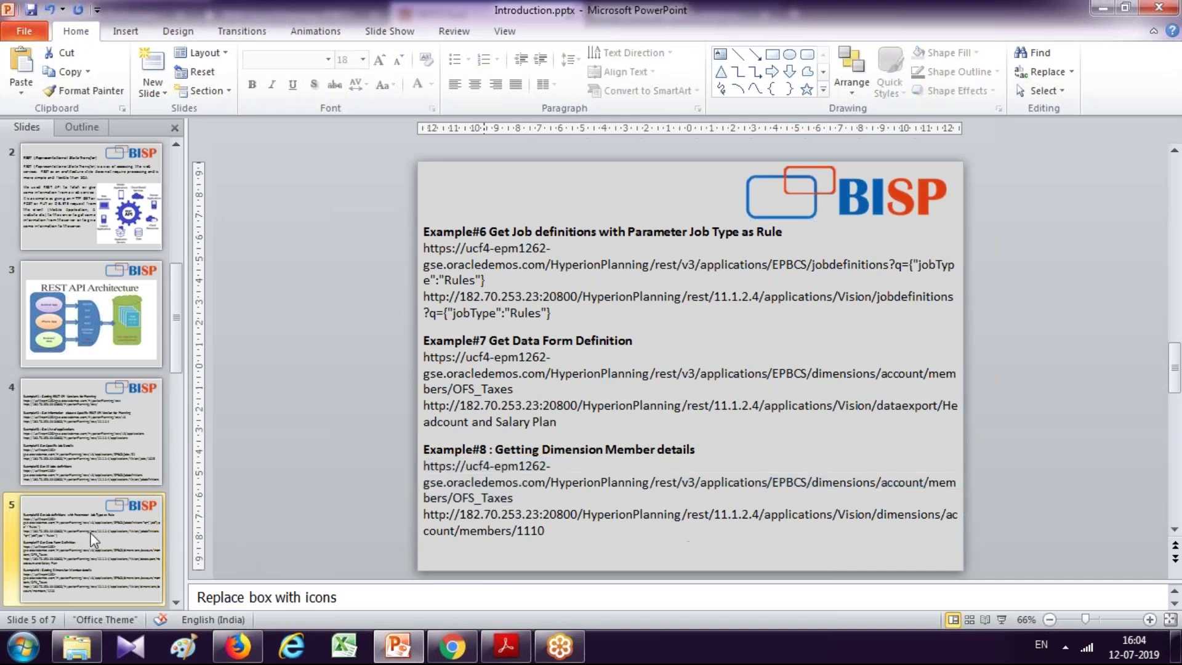
key("Down")
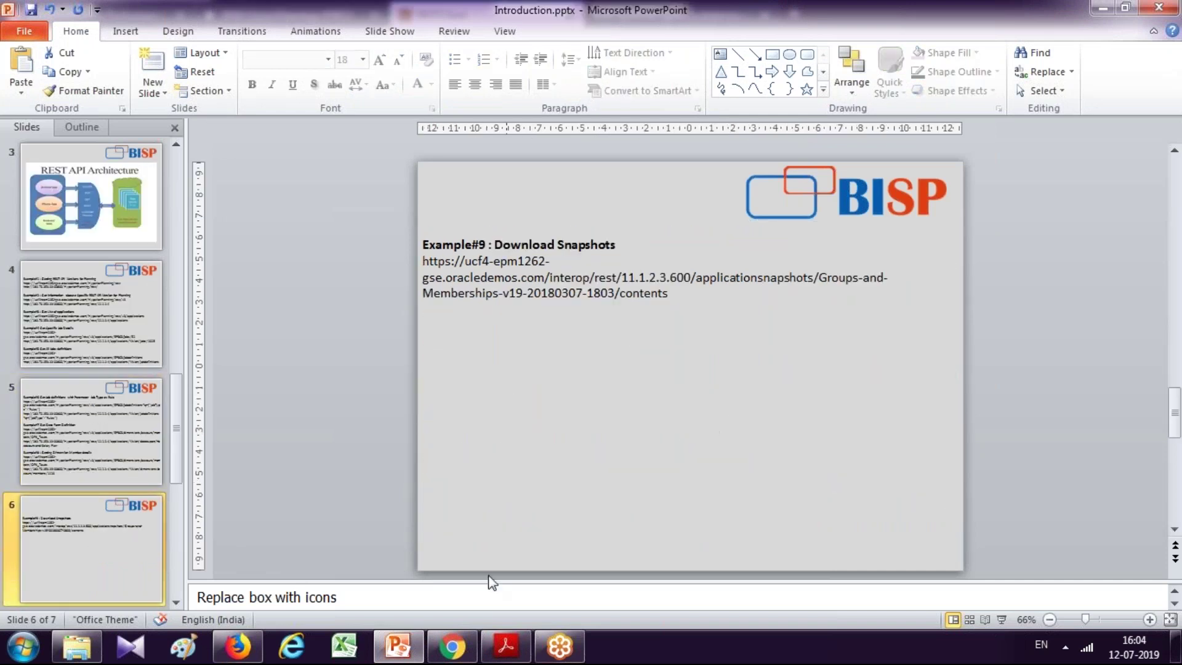
Switch to EPM Cloud in Chrome and open the Migration page to view its list of snapshots.
left_click(452, 646)
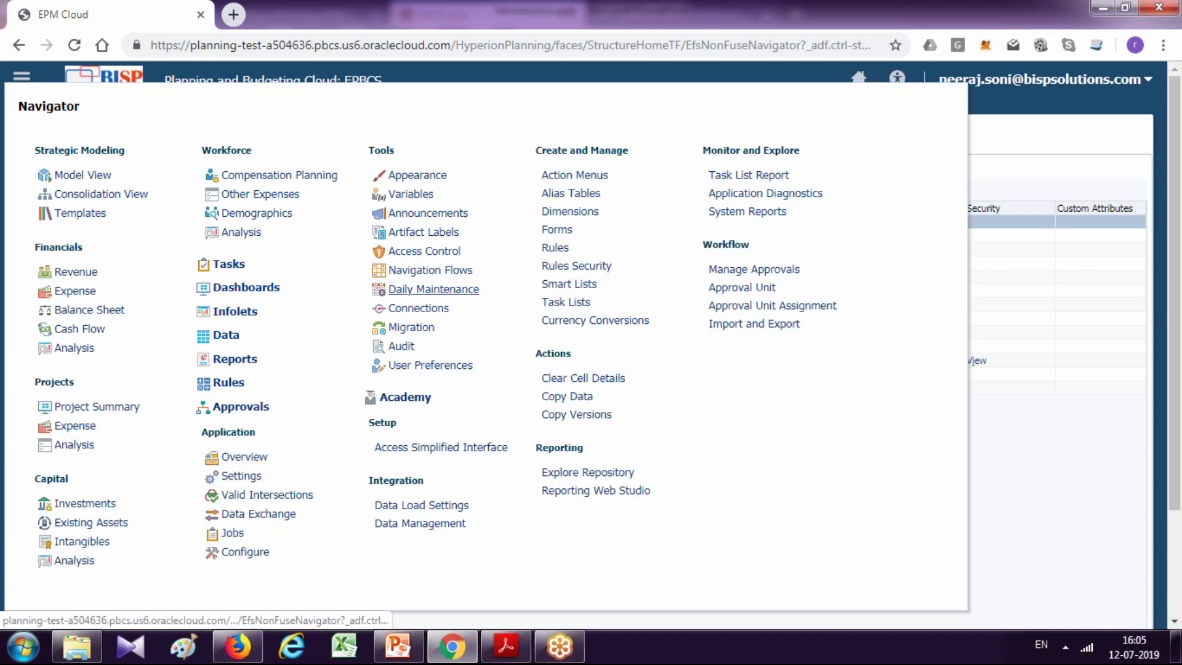
left_click(411, 327)
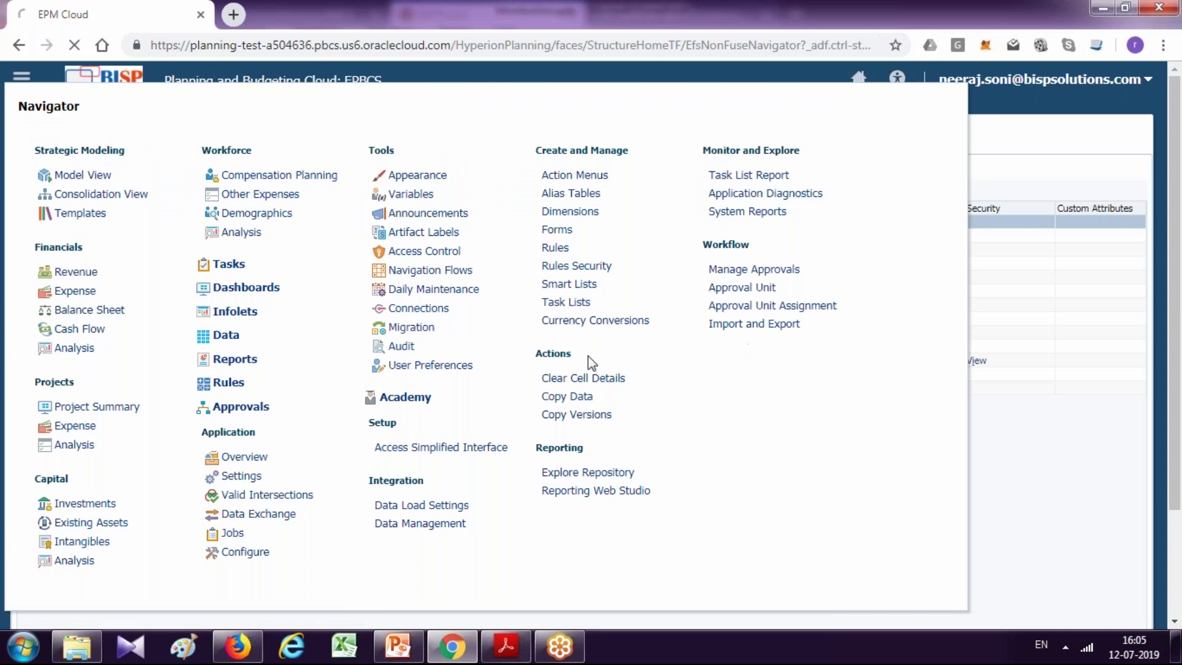
left_click(409, 365)
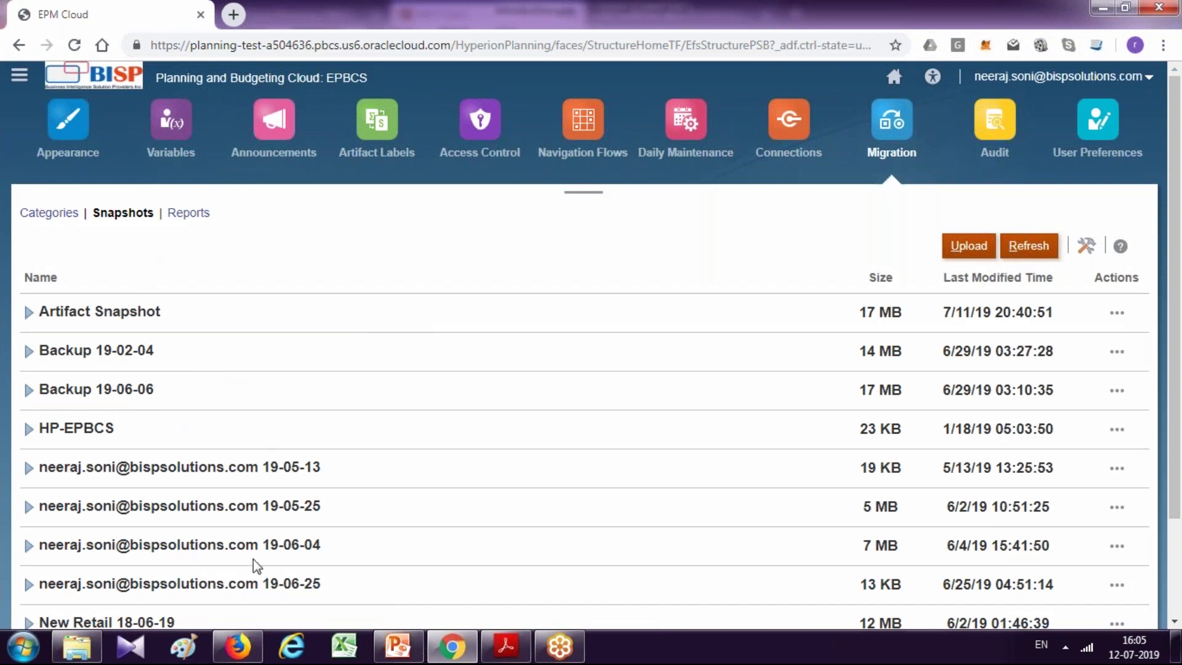
Return to PowerPoint and copy the snapshot download URL under Example#9.
left_click(241, 653)
left_click(408, 654)
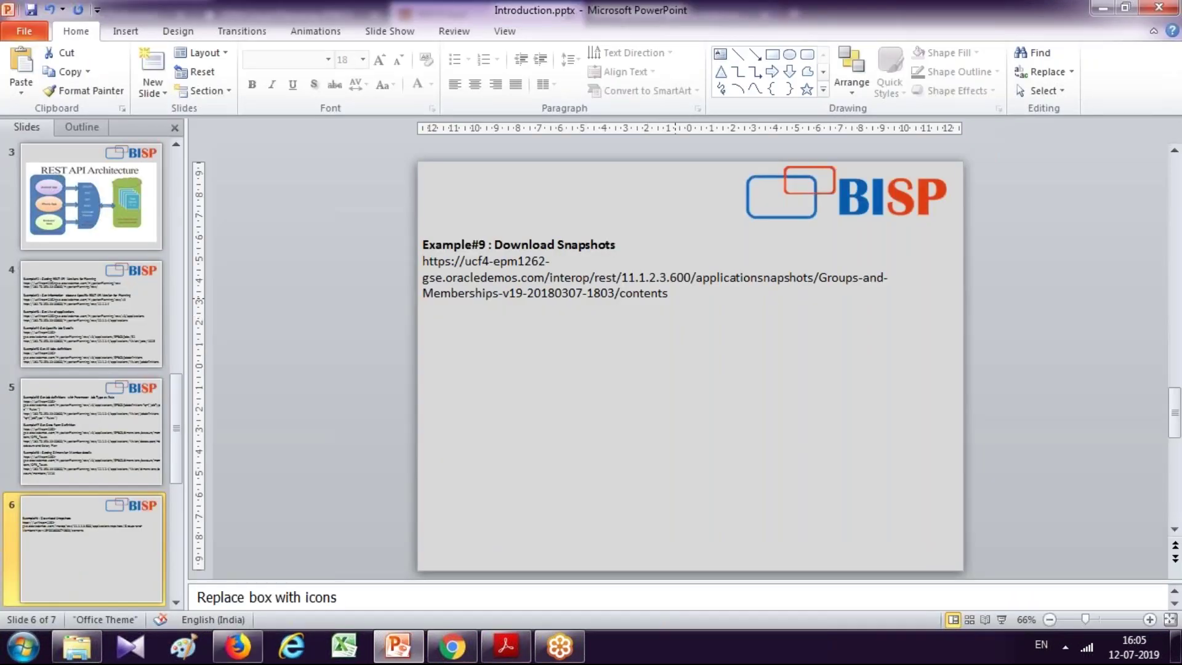
left_click(670, 292)
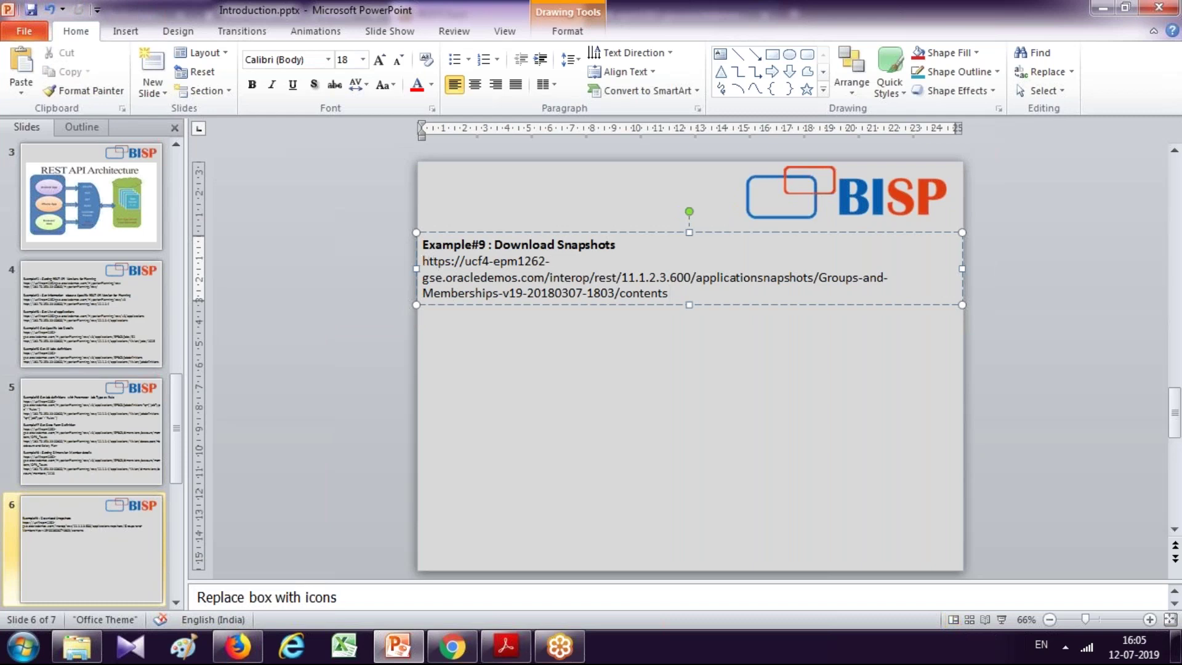
key("ctrl+z")
key("ctrl+c")
left_click(237, 646)
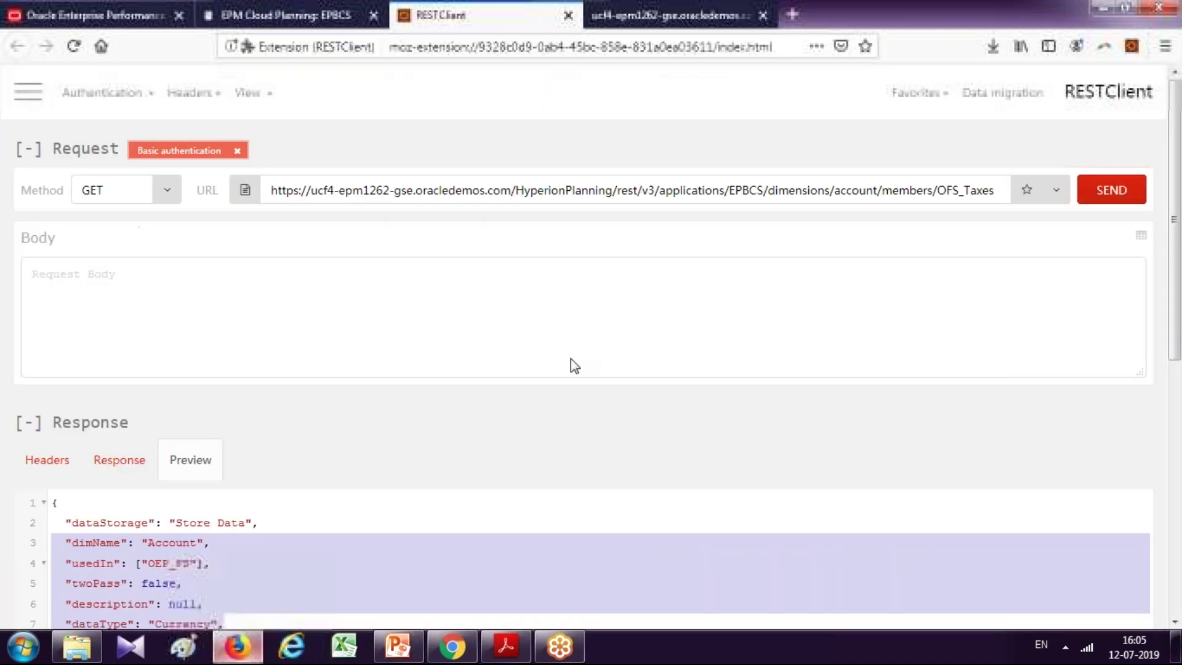
triple_click(669, 187)
key("ctrl+v")
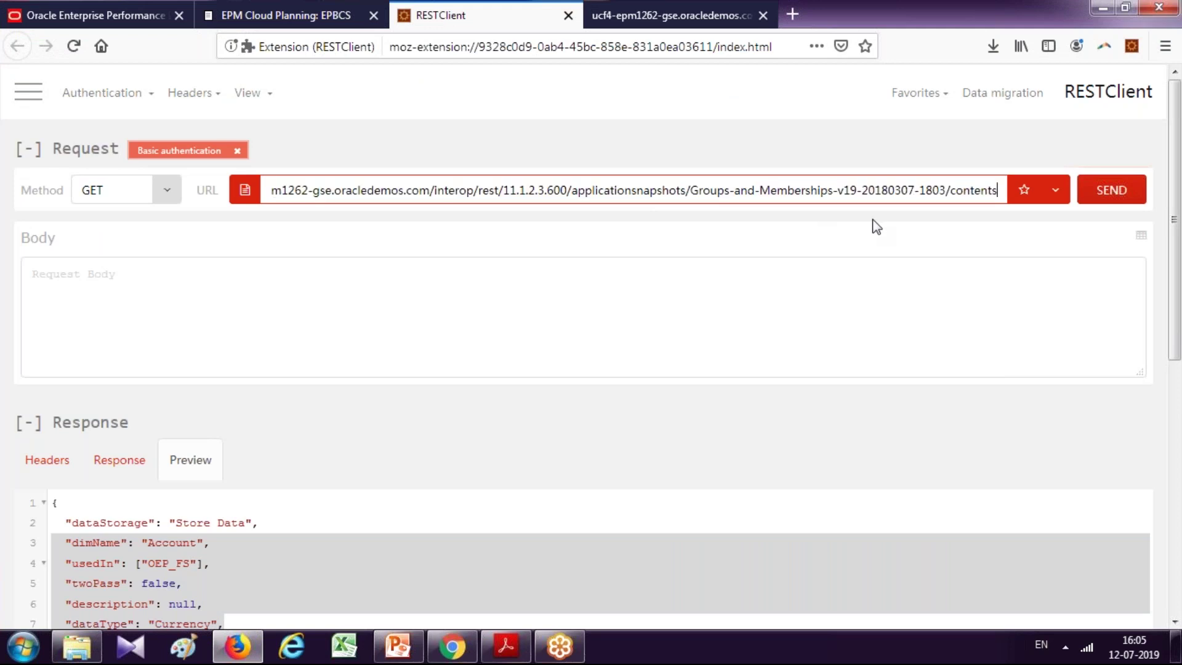
left_click(1112, 192)
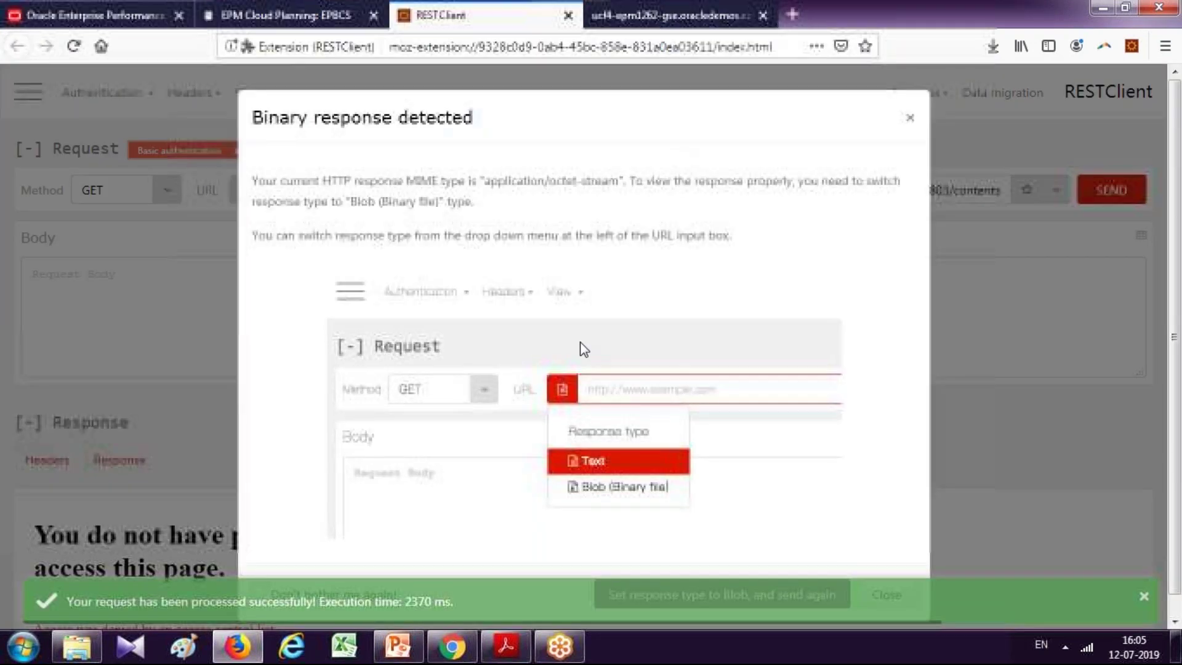
left_click_drag(279, 117, 562, 120)
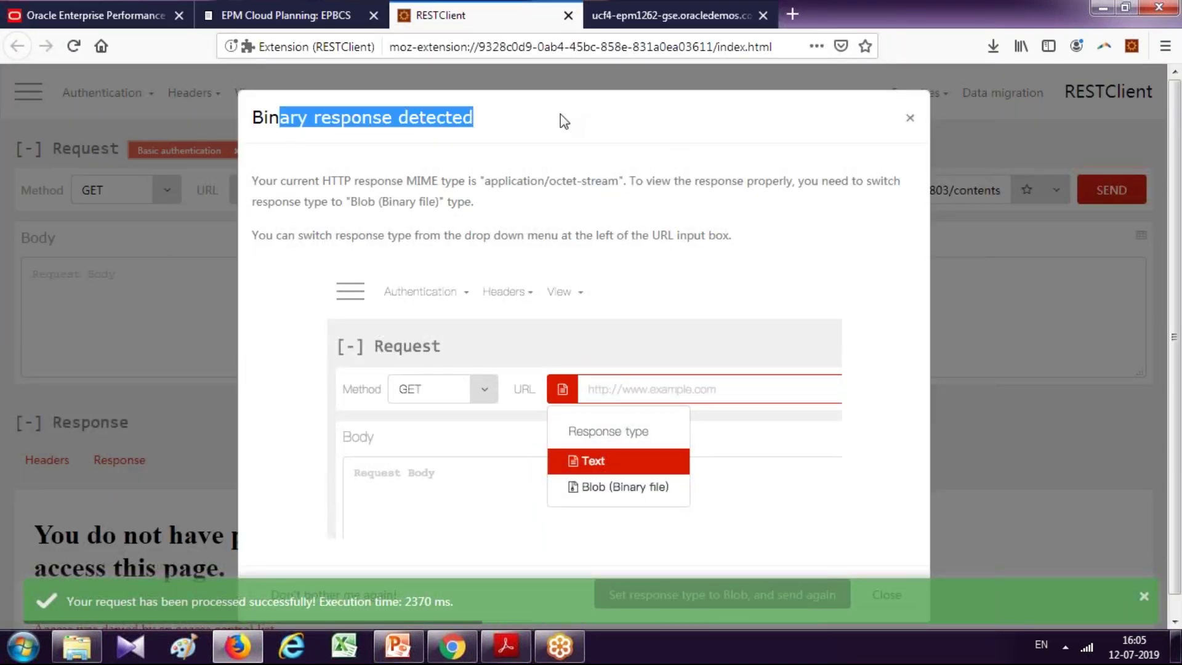
left_click(910, 115)
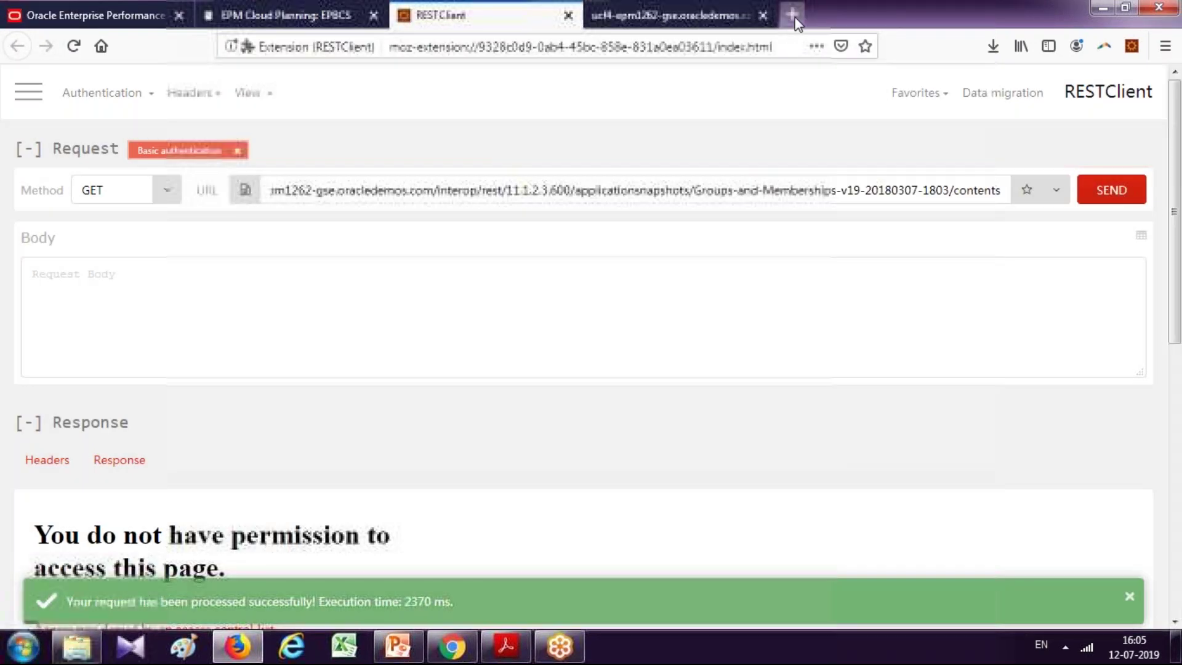
Load the copied snapshot URL in a new browser tab and save the offered contents file.
left_click(792, 14)
key("ctrl+v")
key("Return")
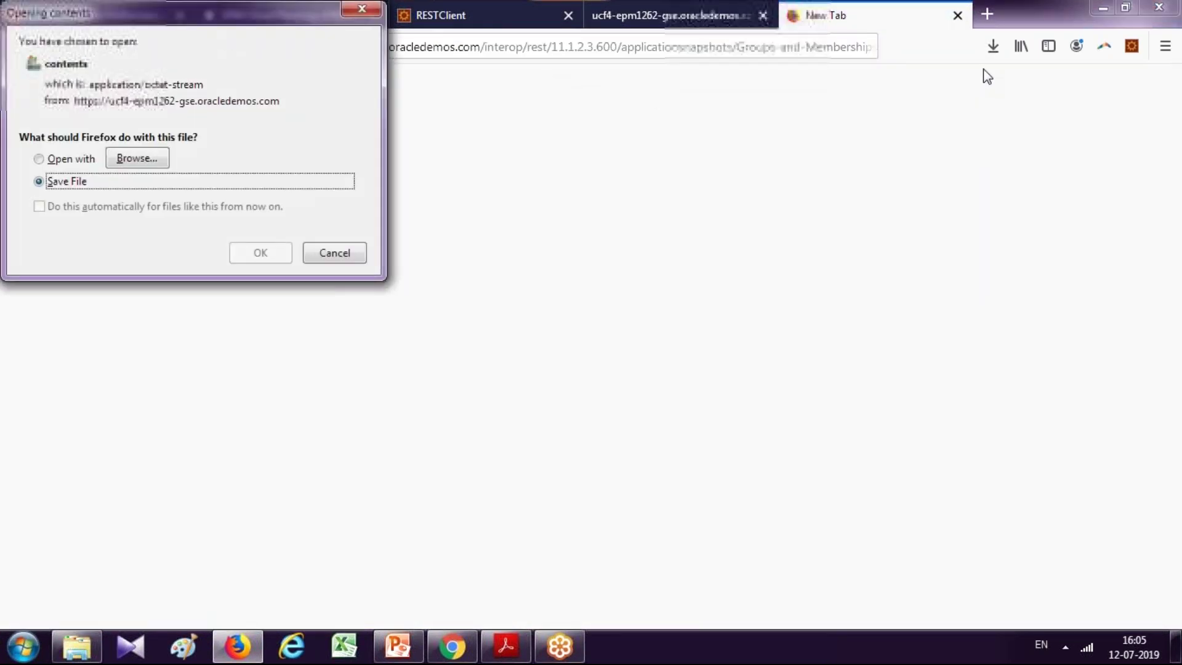
left_click(254, 257)
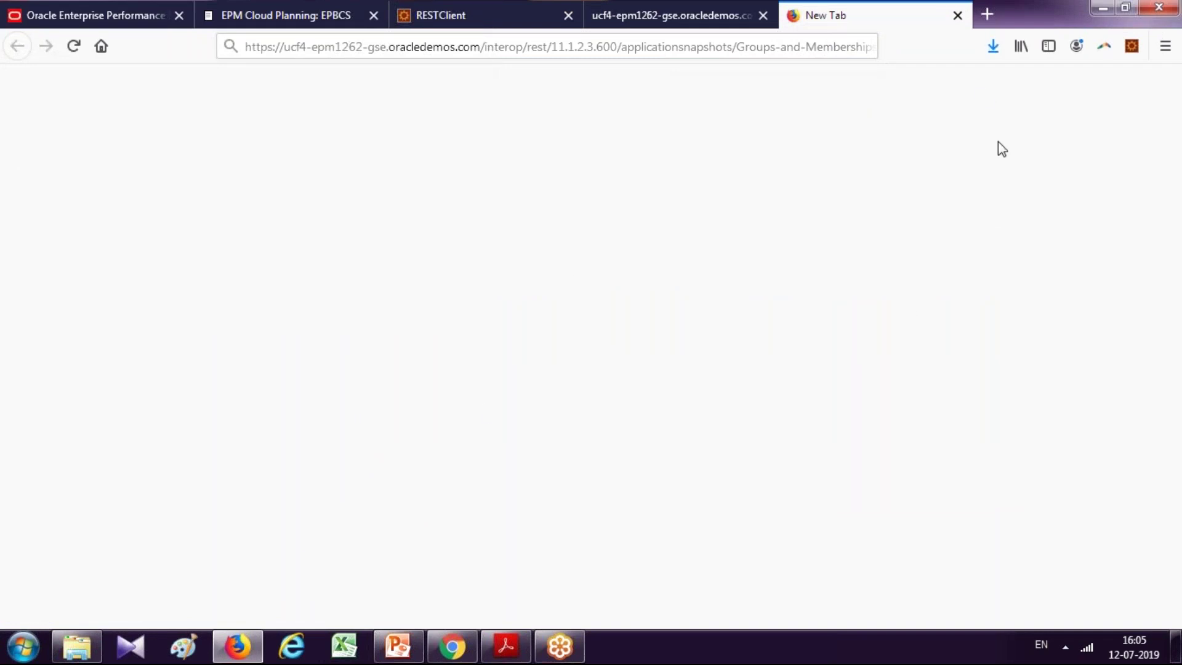
left_click(991, 48)
left_click(794, 96)
left_click(649, 329)
left_click(792, 500)
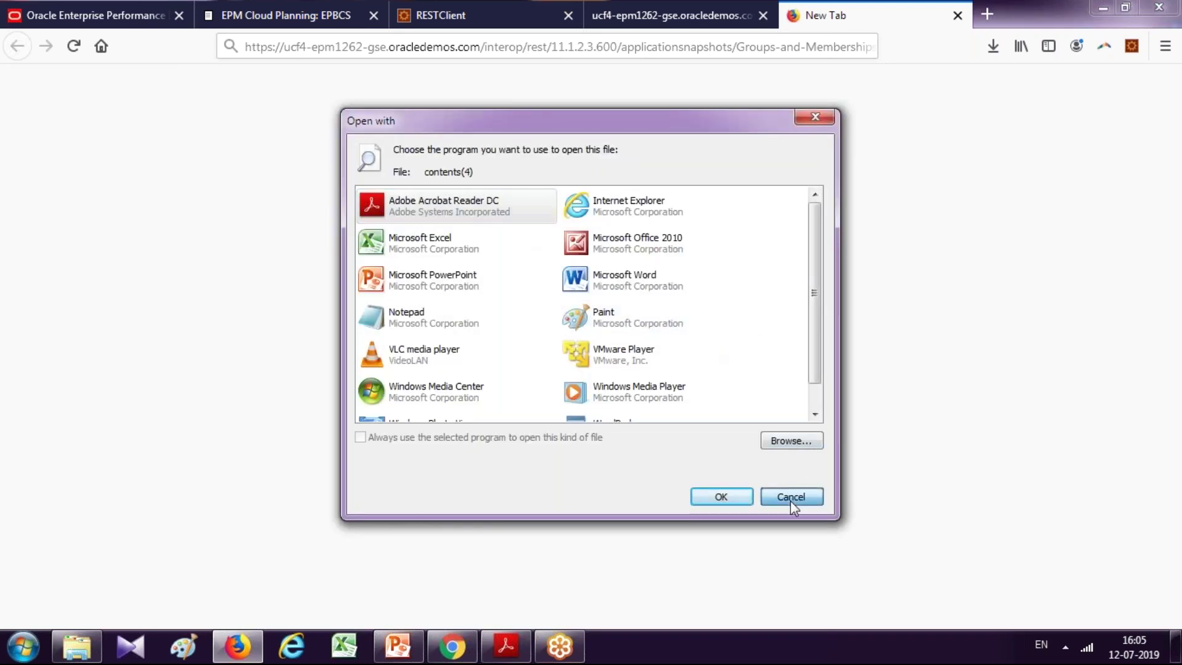
Open the Downloads folder, view the files inside the contents(4) archive with 7-Zip, and close the archive window.
left_click(993, 48)
left_click(984, 95)
right_click(216, 185)
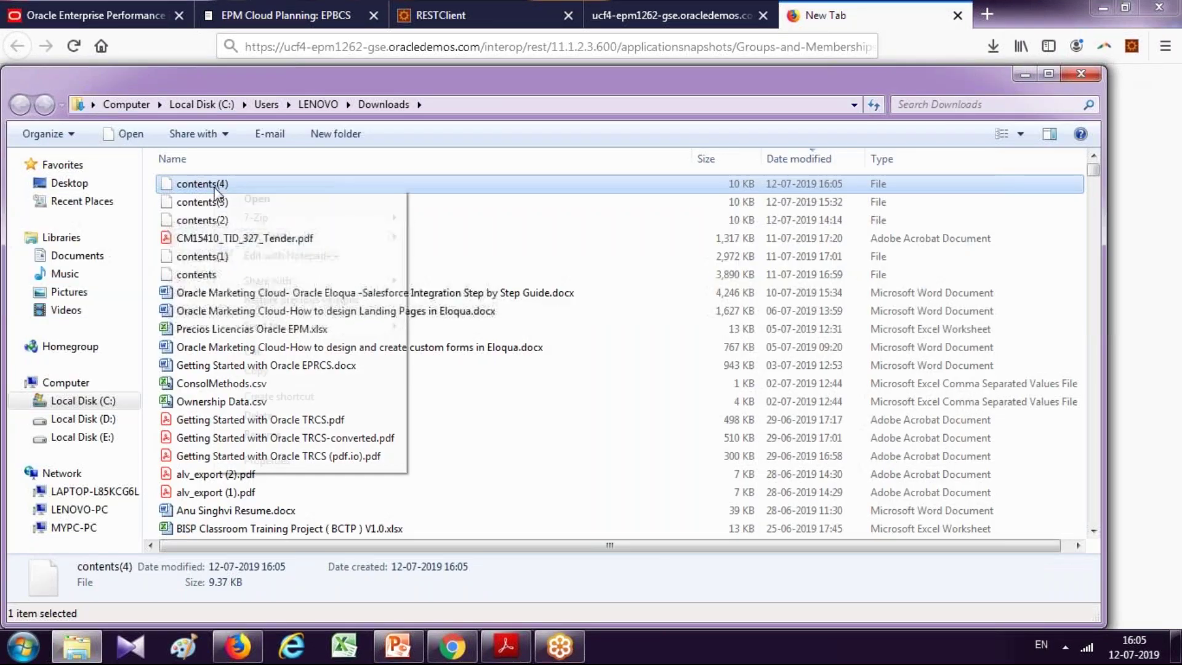
mouse_move(269, 222)
left_click(486, 219)
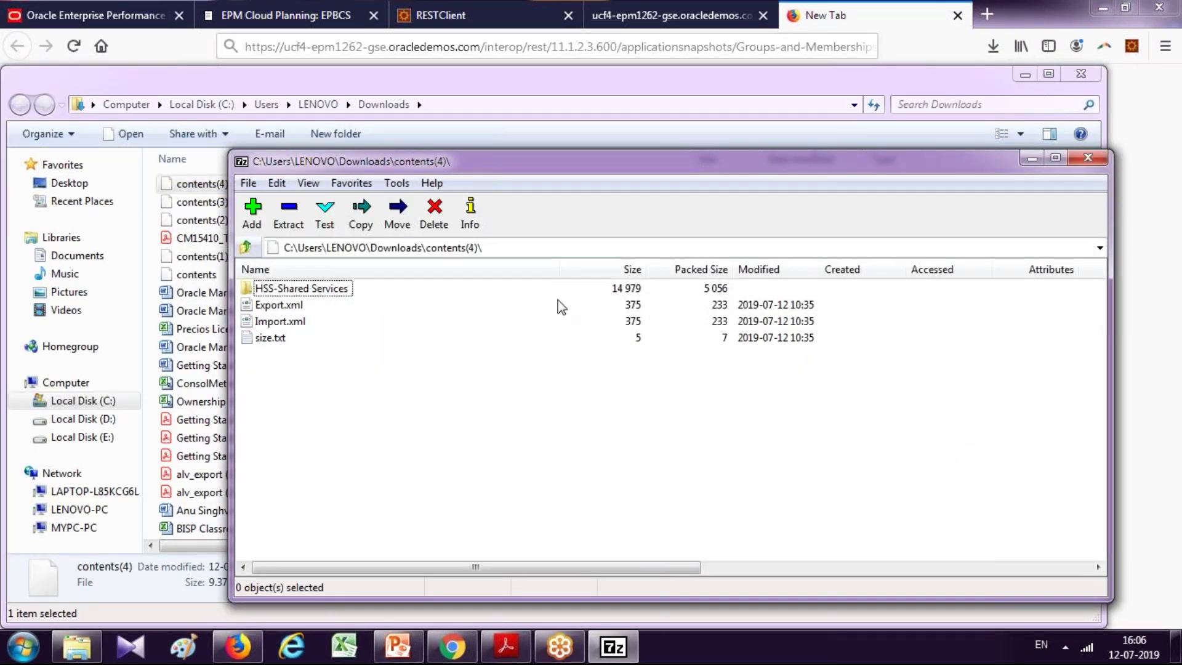
left_click(1091, 157)
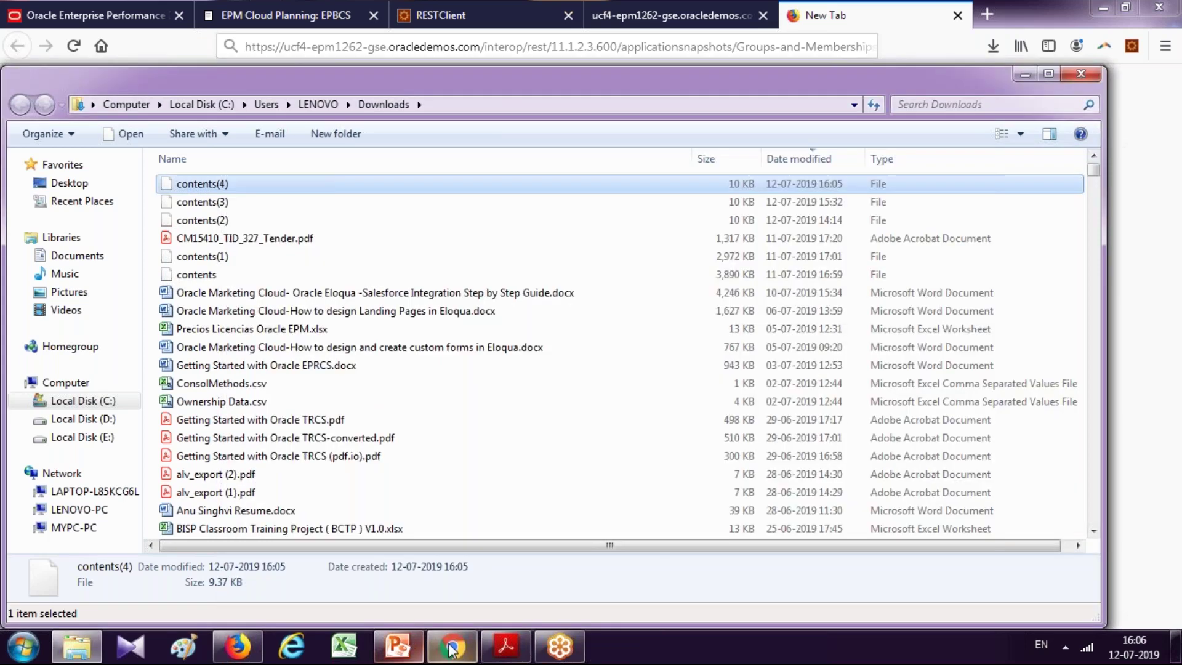